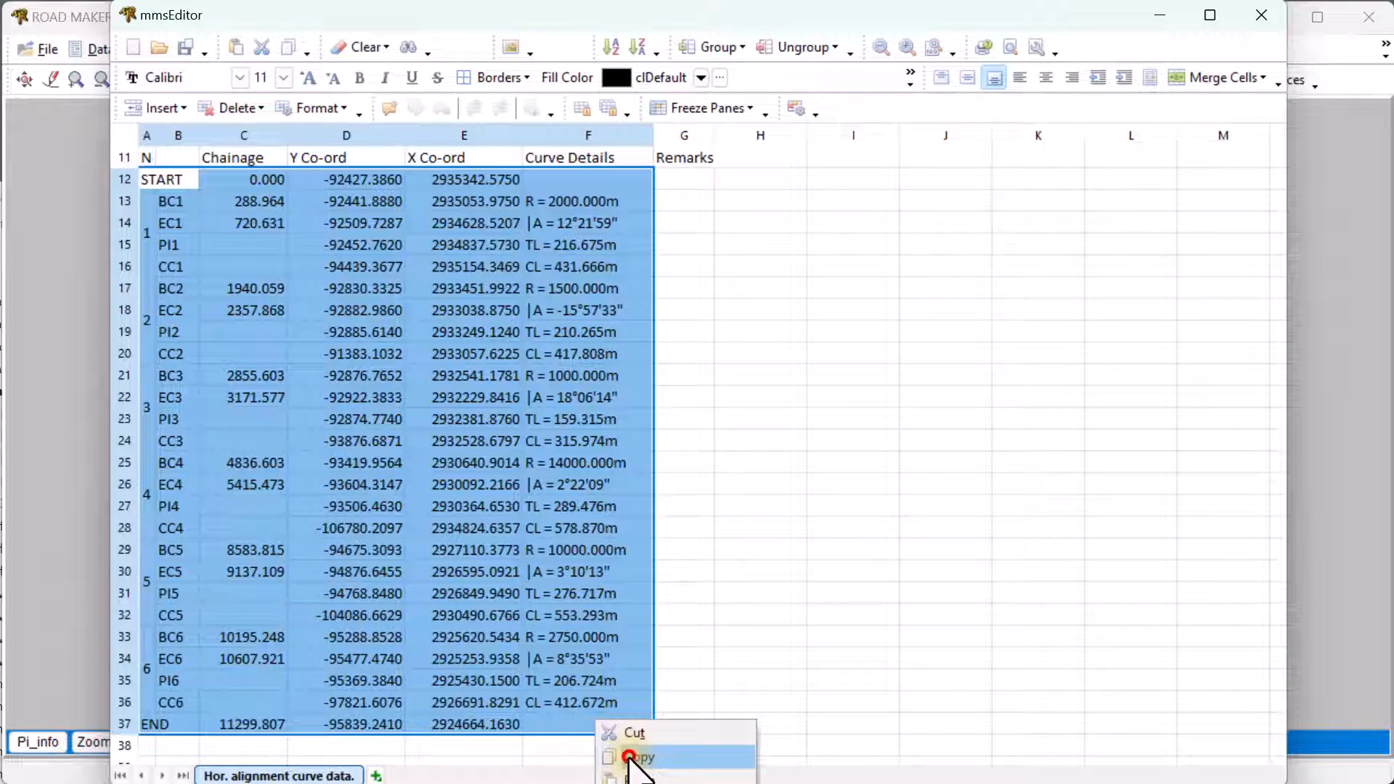
- Copy the selected curve data table range in mmsEditor and close the editor, answering its save warning
click(628, 758)
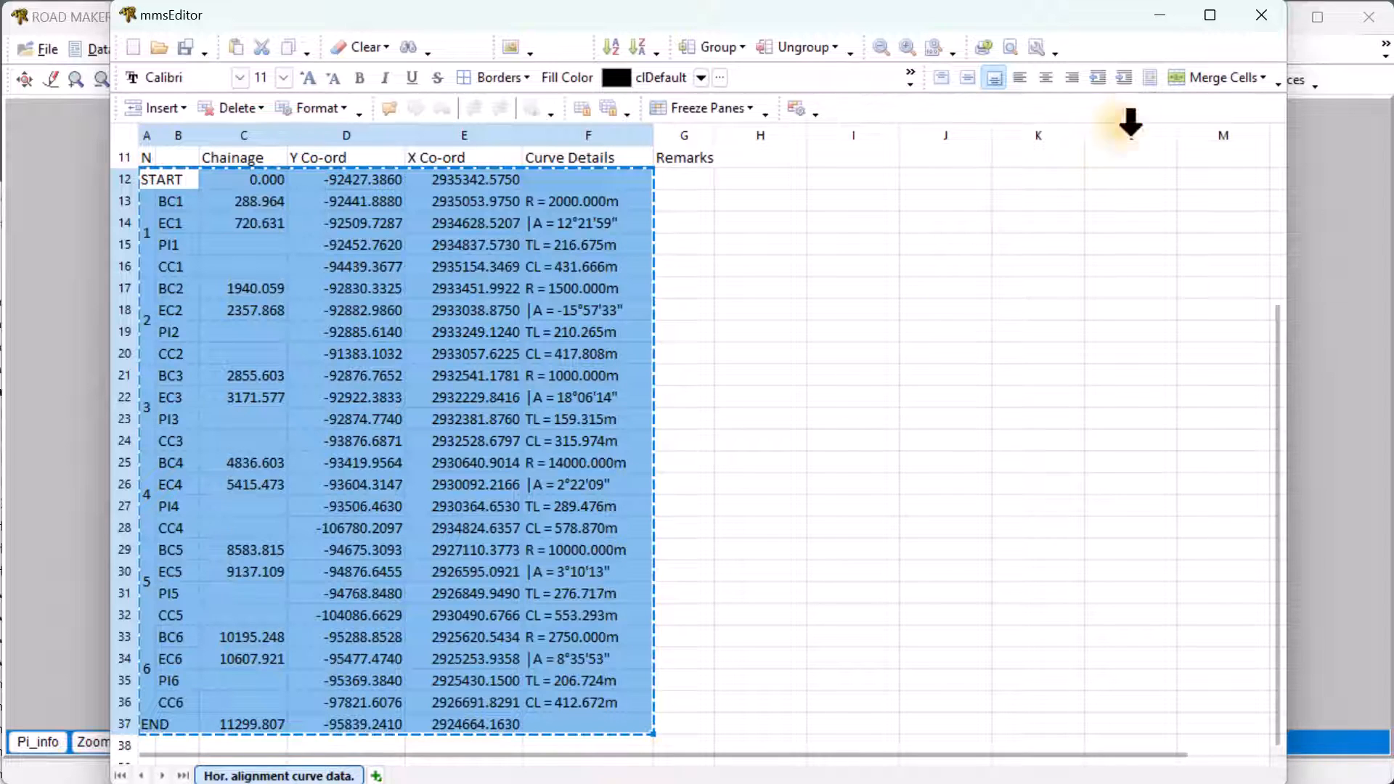
click(1258, 13)
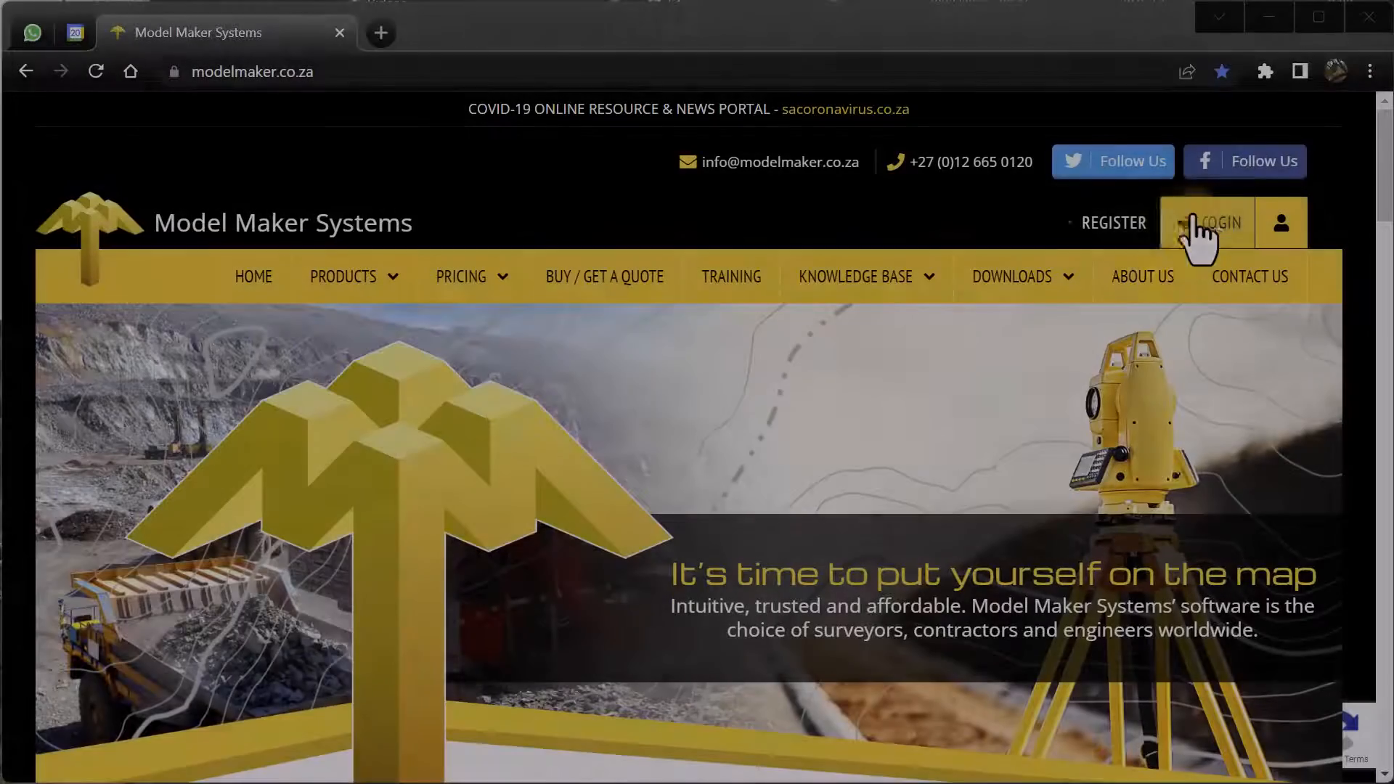
- Log in to the Model Maker Systems website with the account username and password
click(1201, 225)
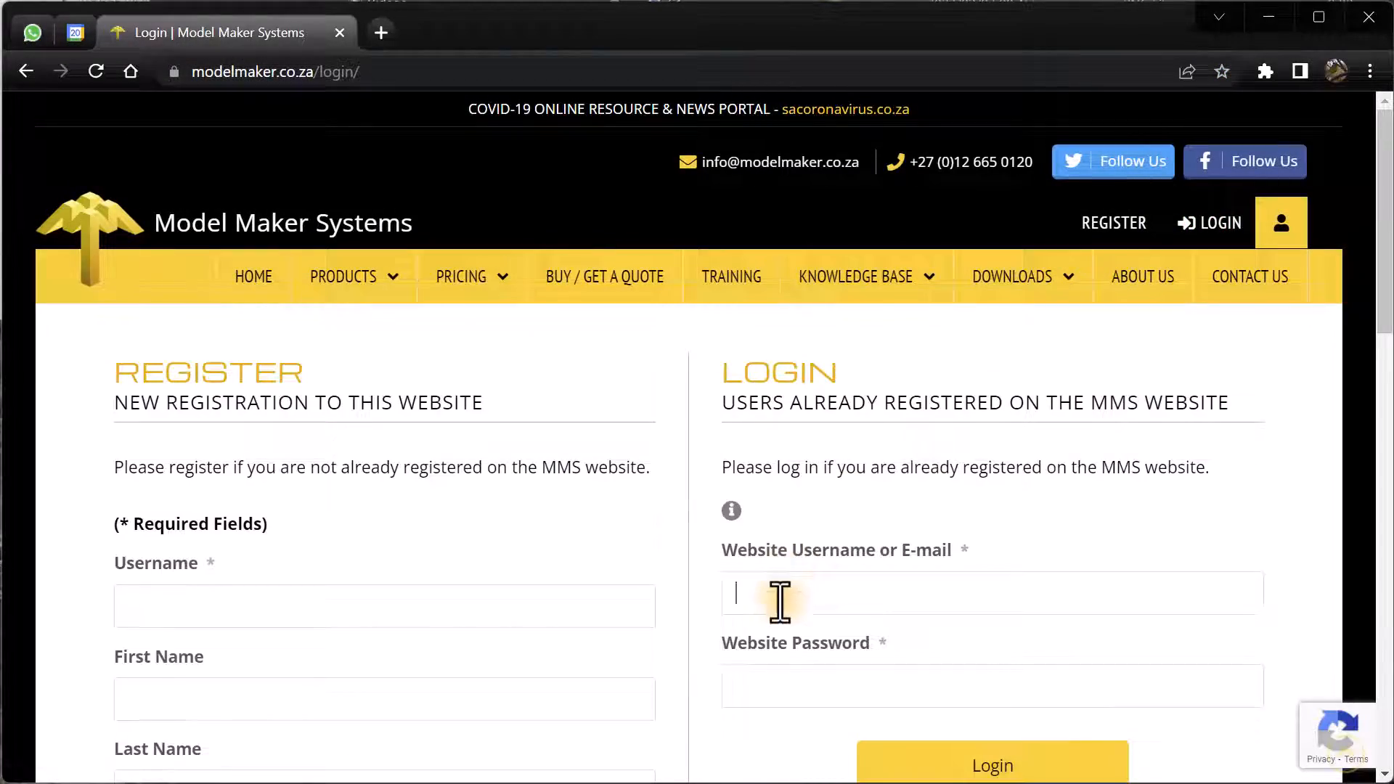
click(779, 600)
text(User123)
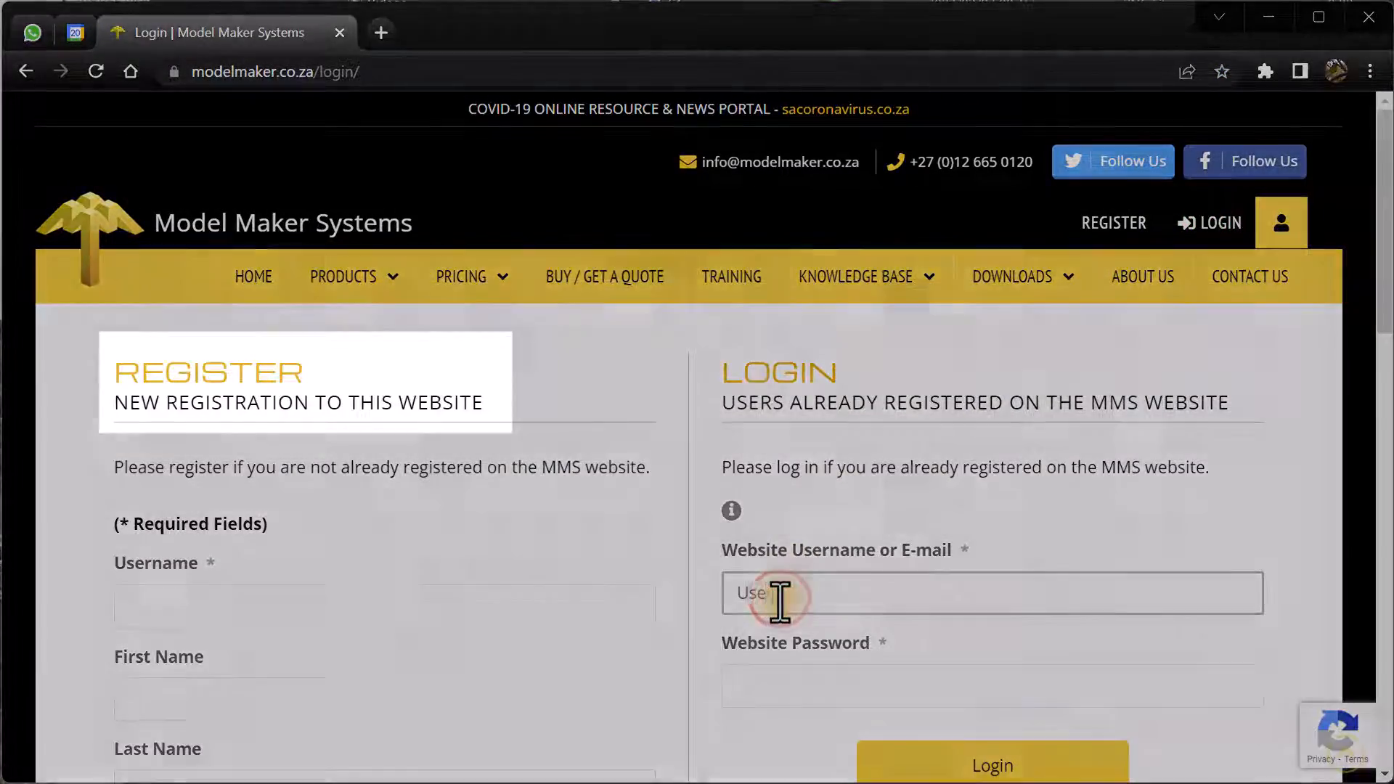
click(740, 696)
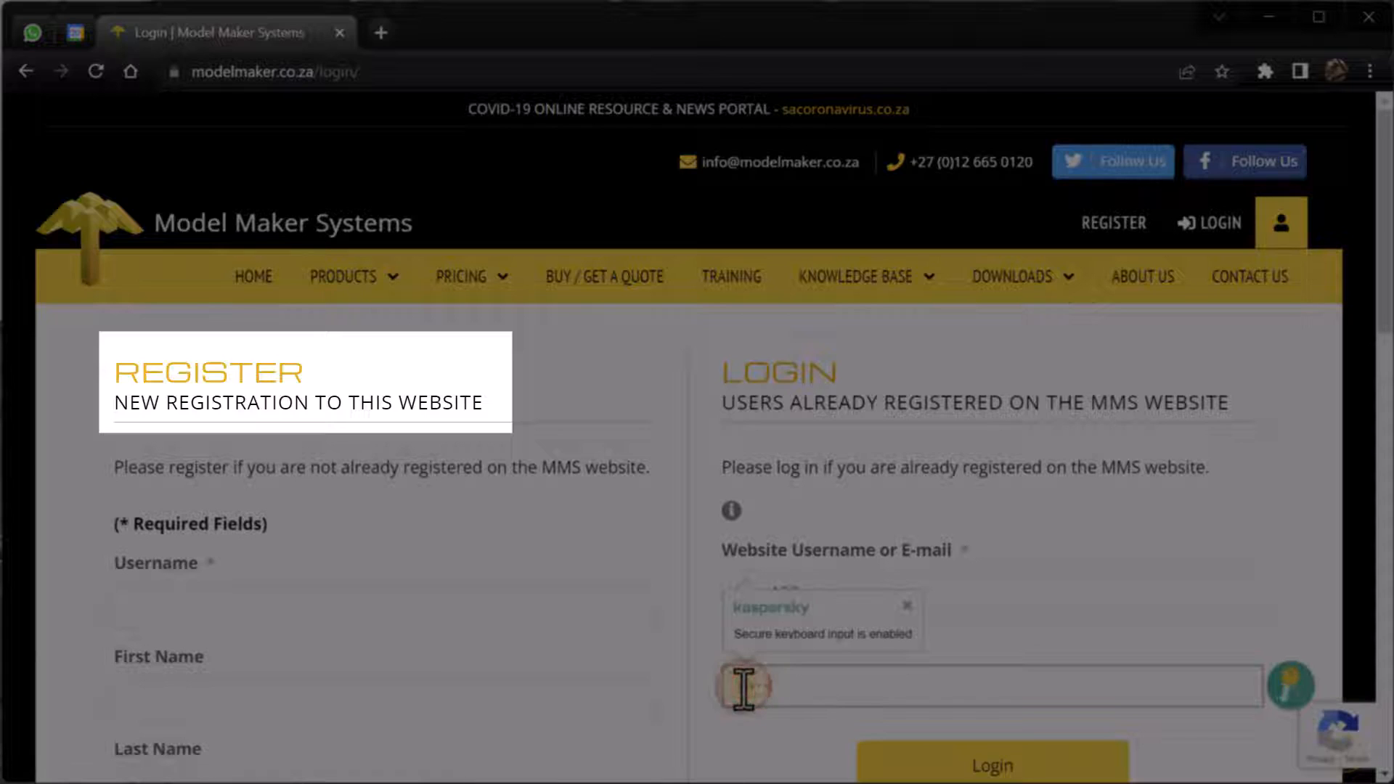
text(••••••••)
click(933, 759)
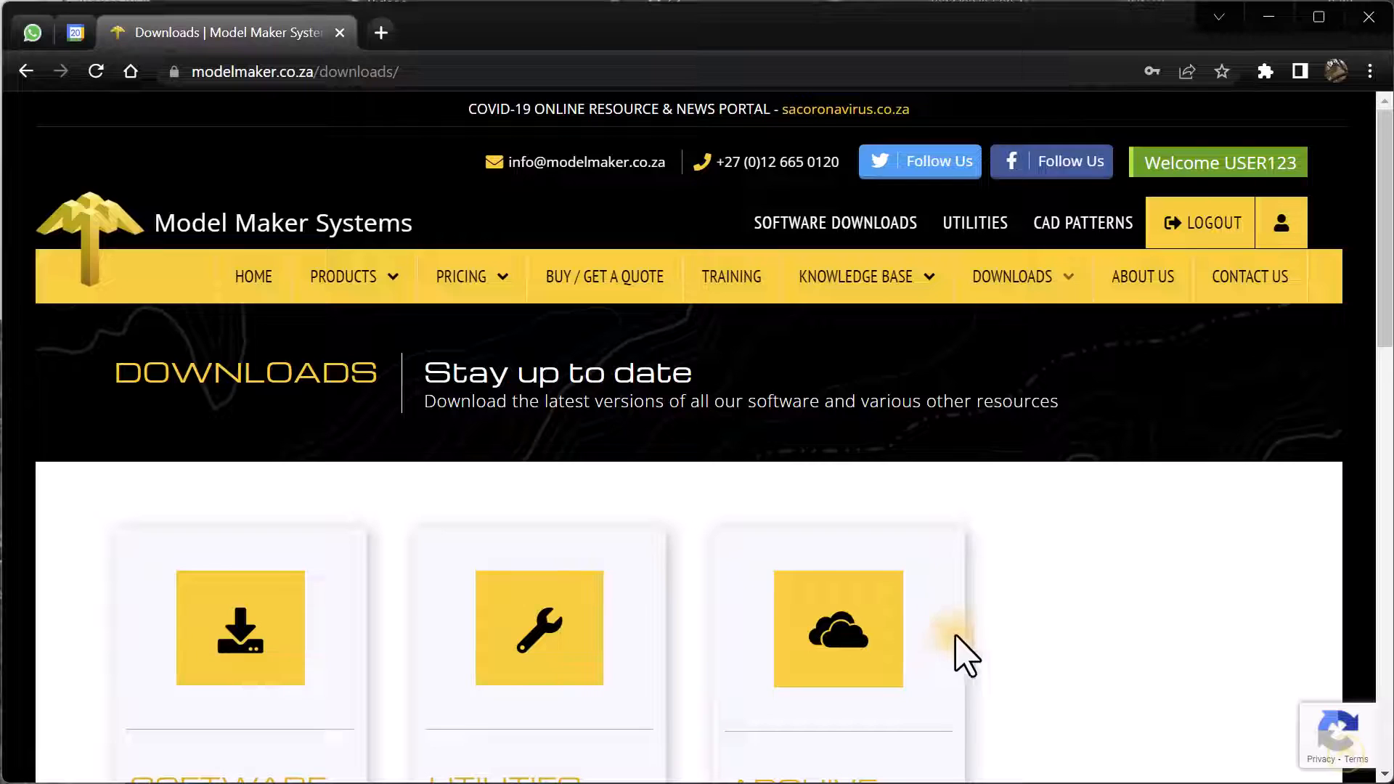
- Go to Downloads > CAD Patterns and download the EXTRA pattern set
mouse_move(1033, 284)
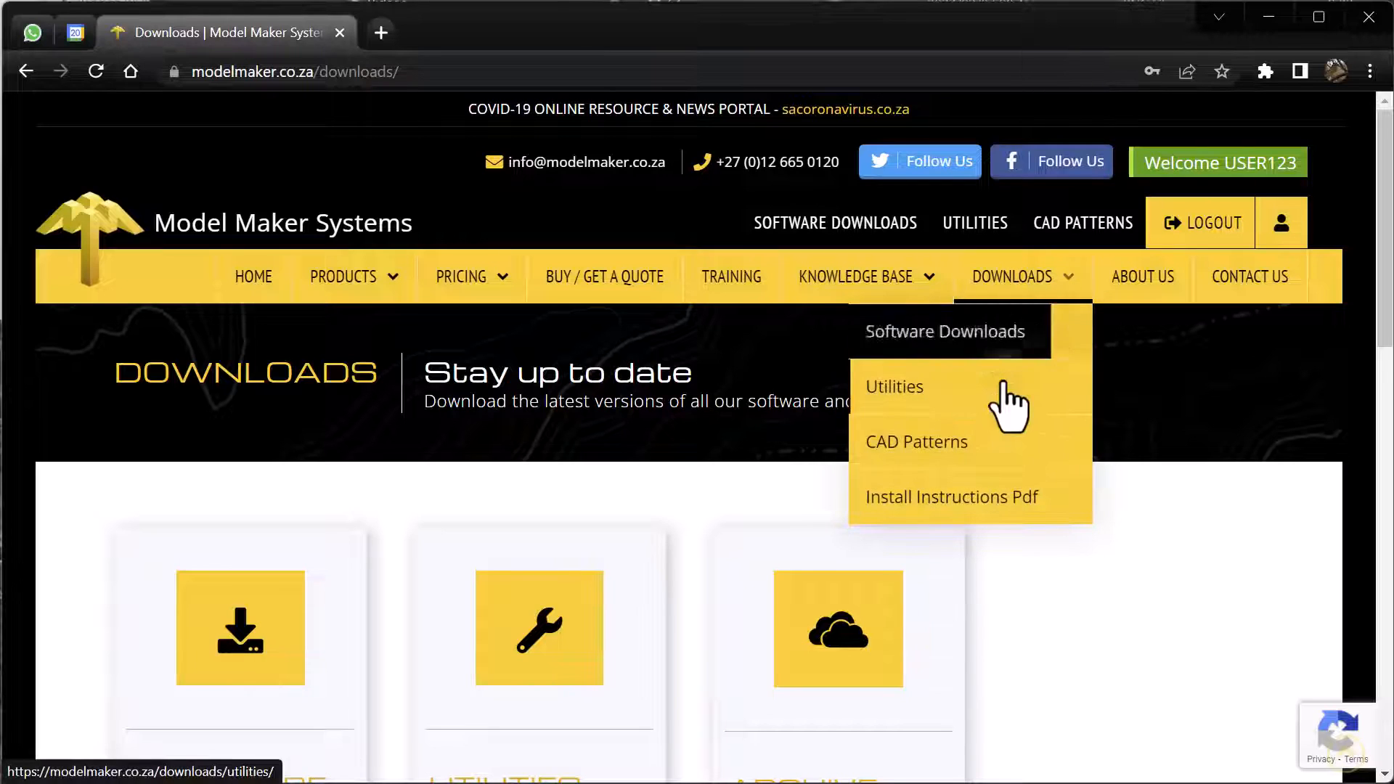
click(941, 436)
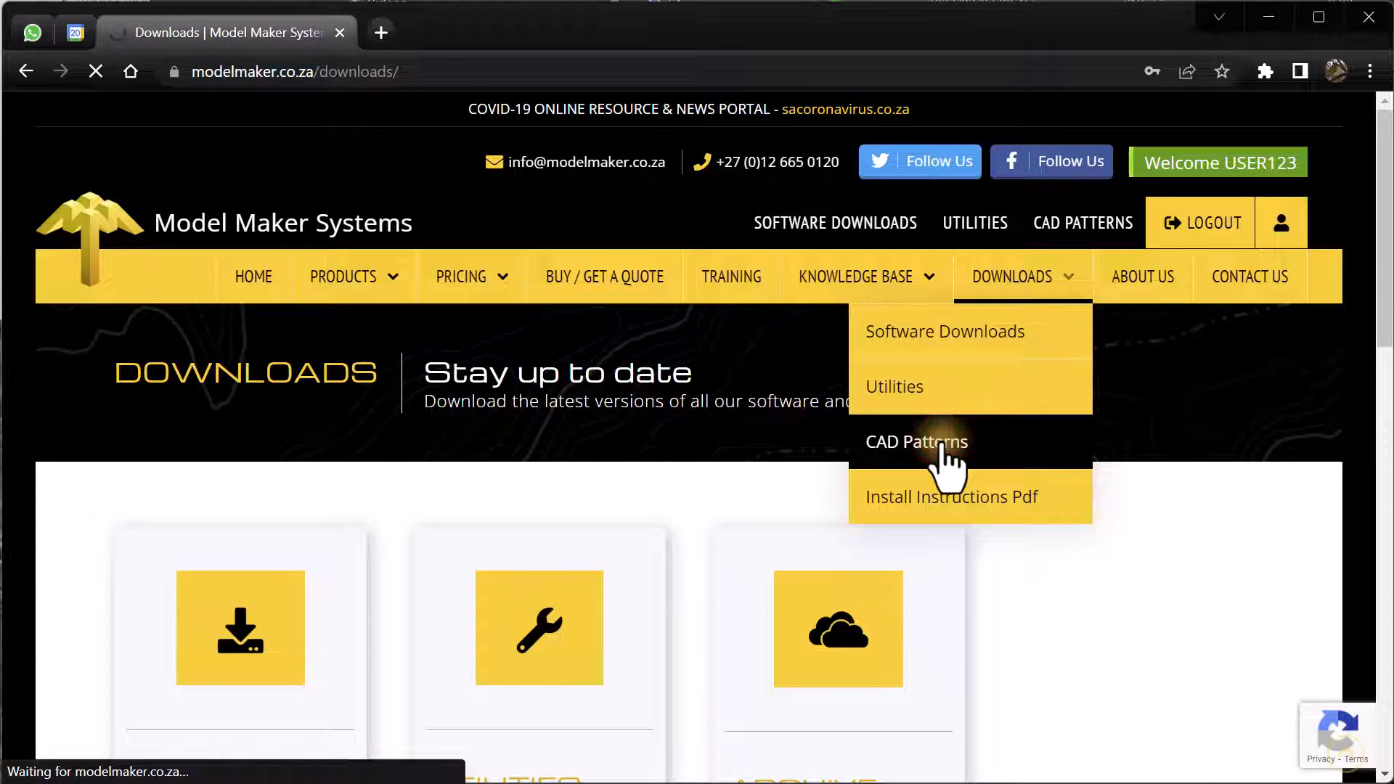
scroll(1004, 508, down, 2)
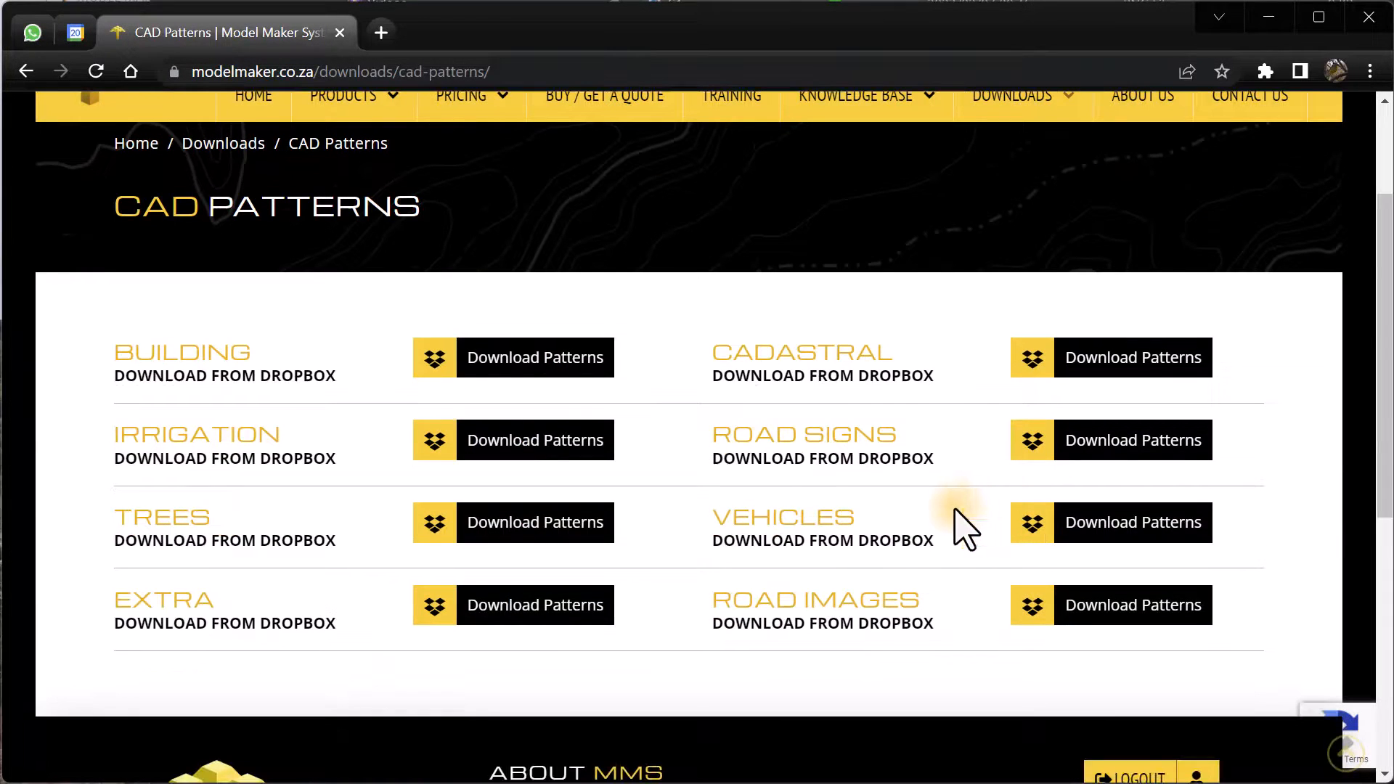
click(520, 604)
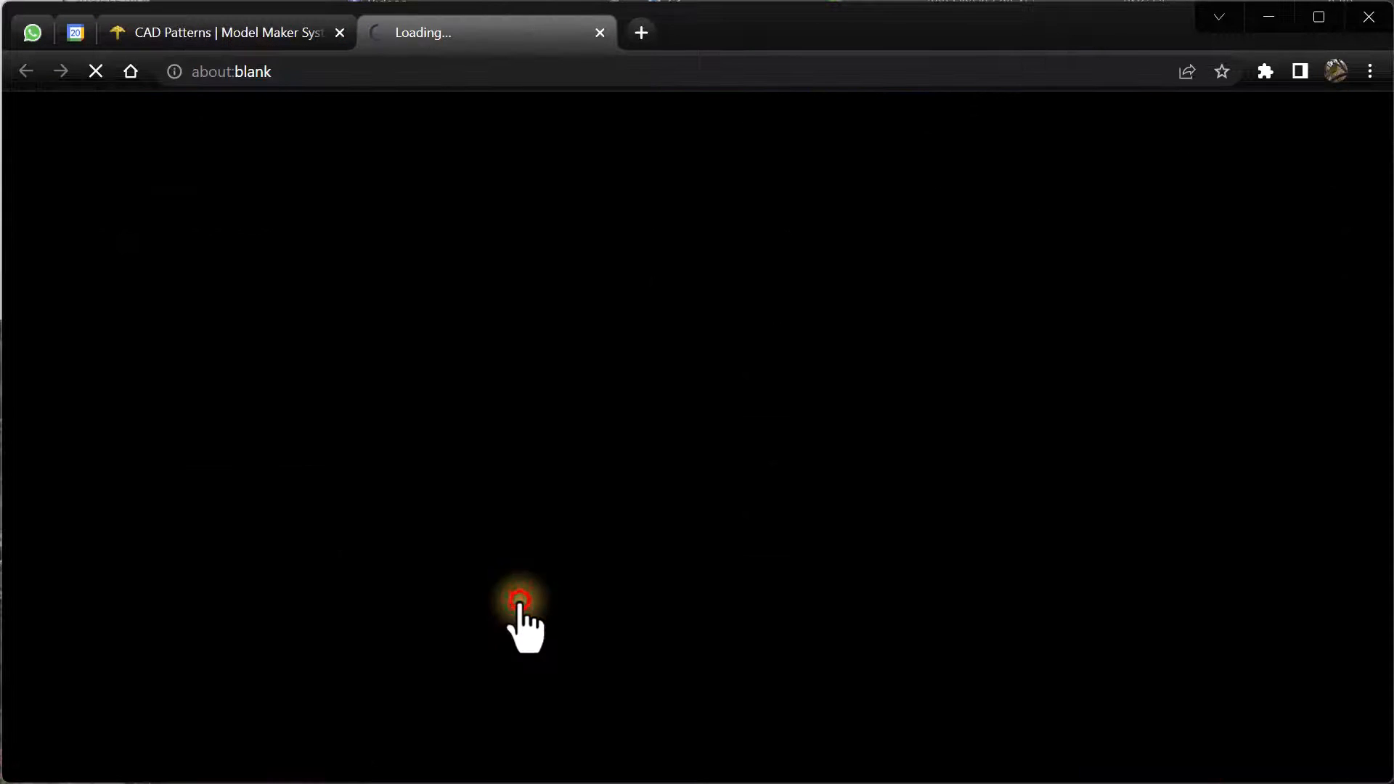
- Download the Extra folder from Dropbox as Extra.zip and show it in the Downloads folder
click(48, 234)
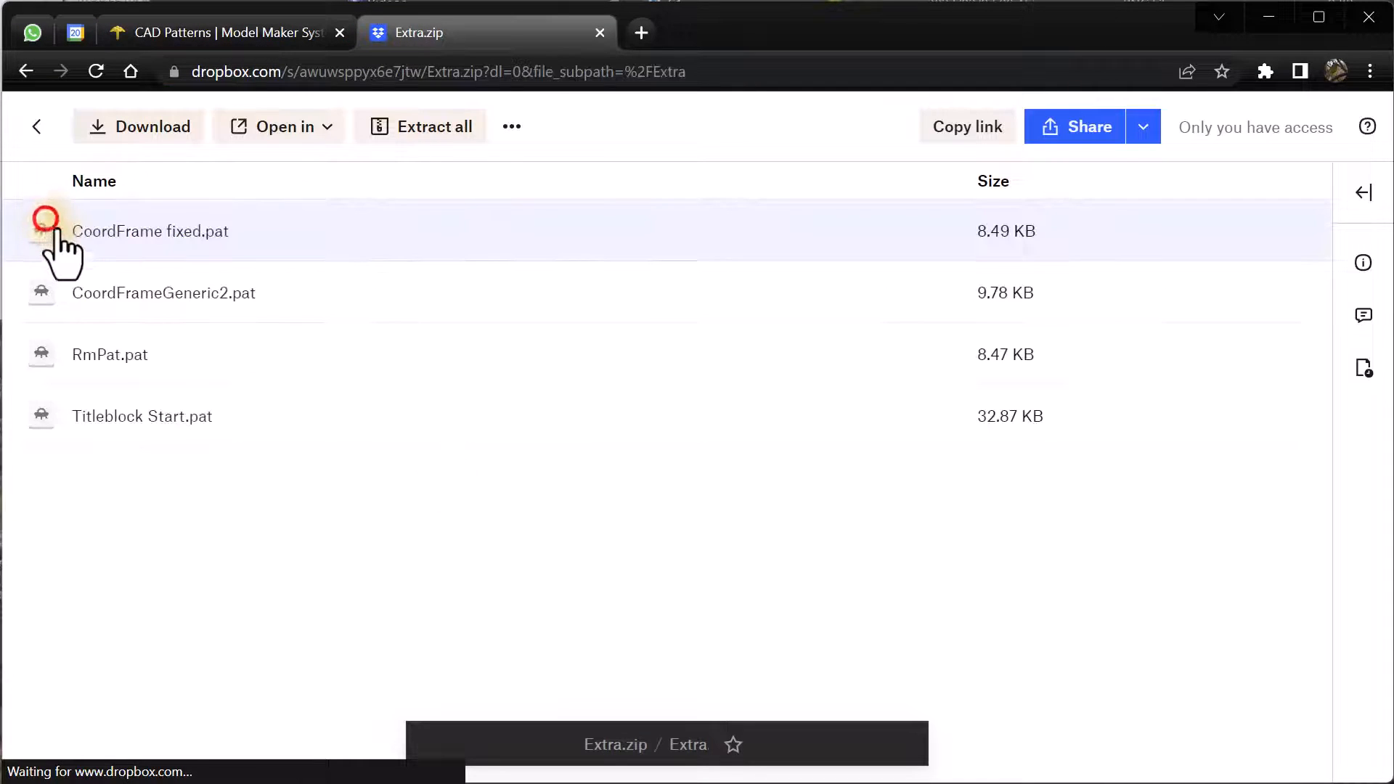
click(172, 354)
click(117, 123)
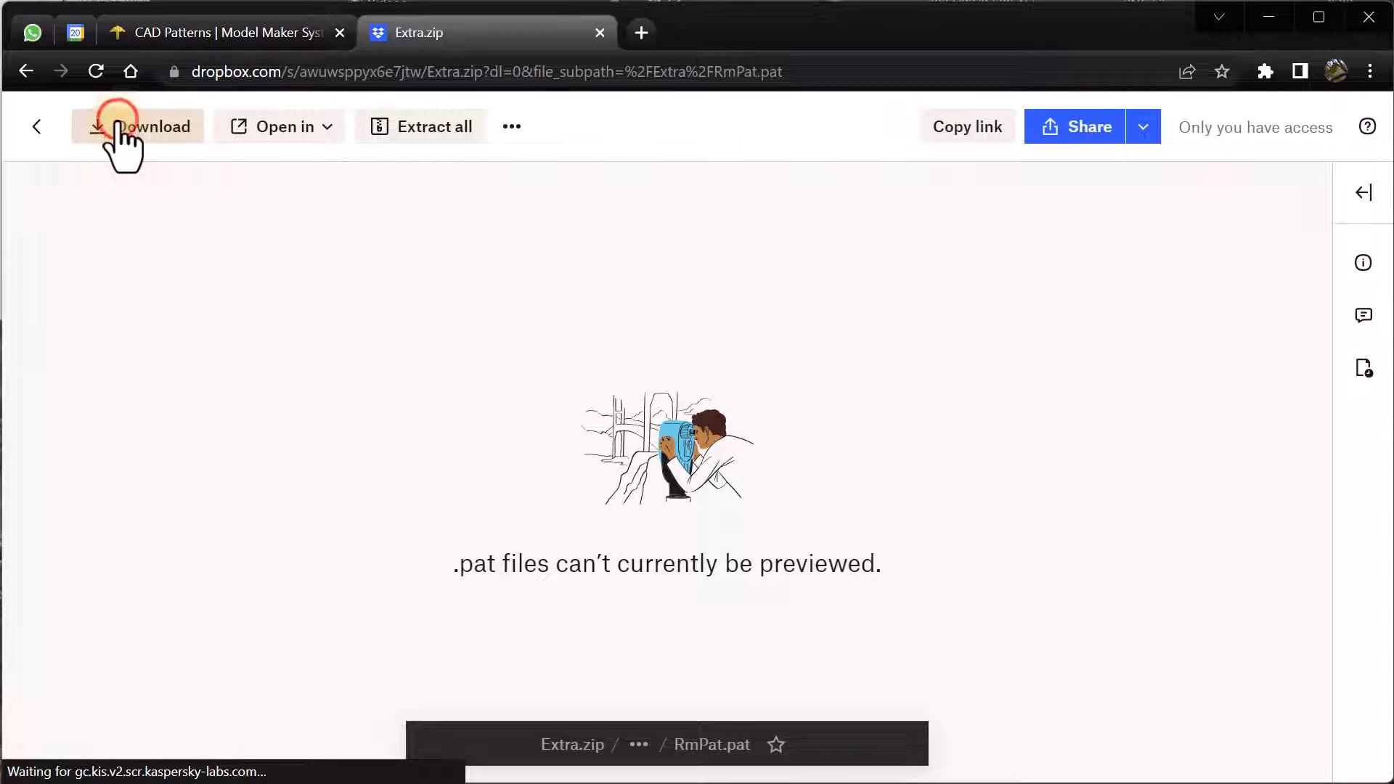
click(230, 755)
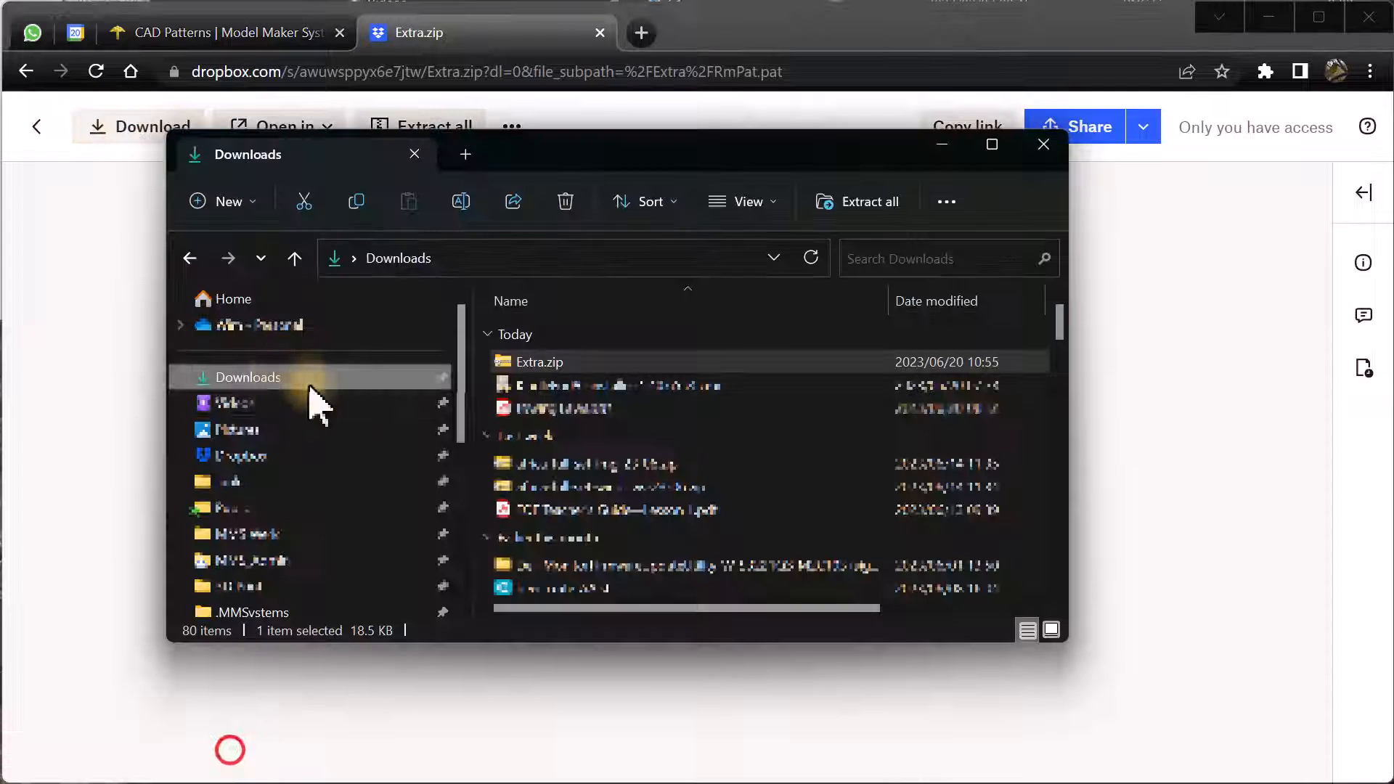
- Copy the four .pat files from the Extra folder inside Extra.zip
double_click(513, 362)
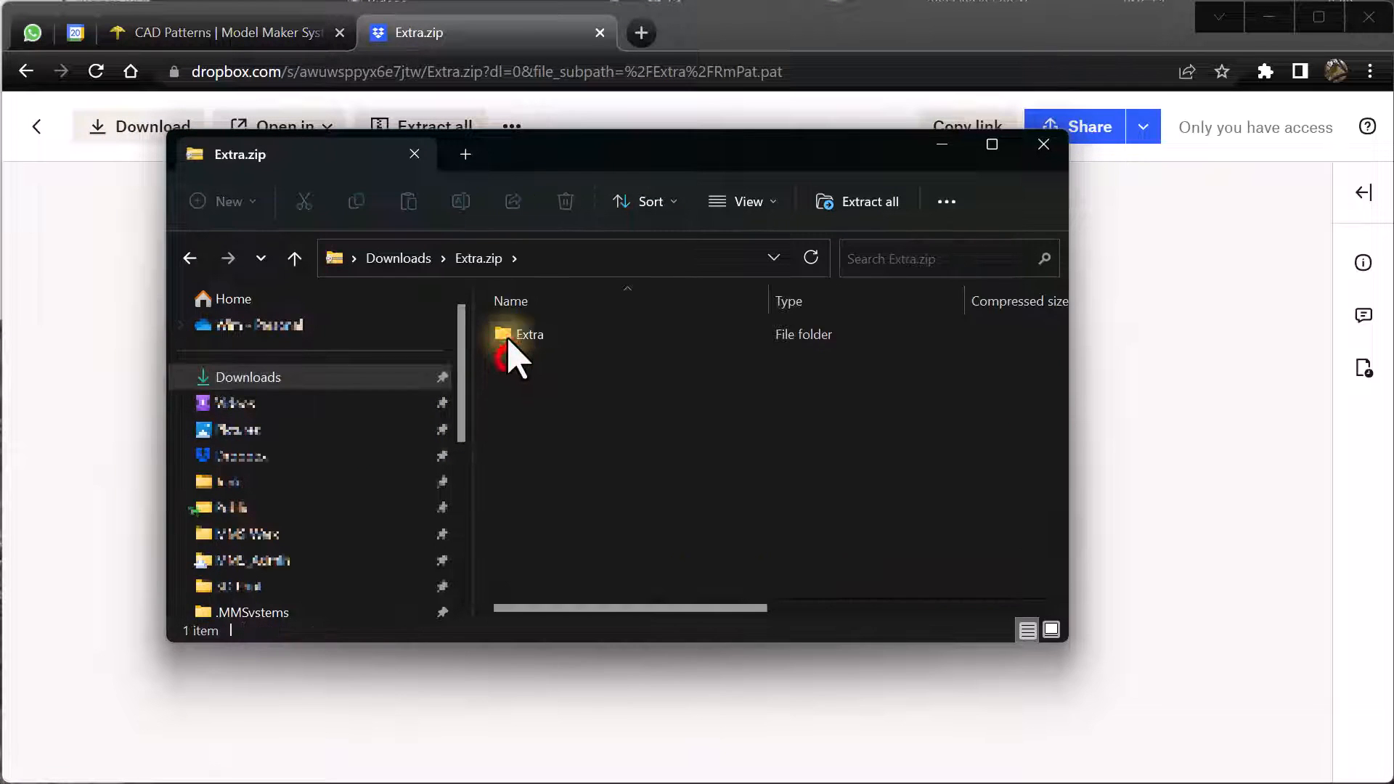
double_click(512, 337)
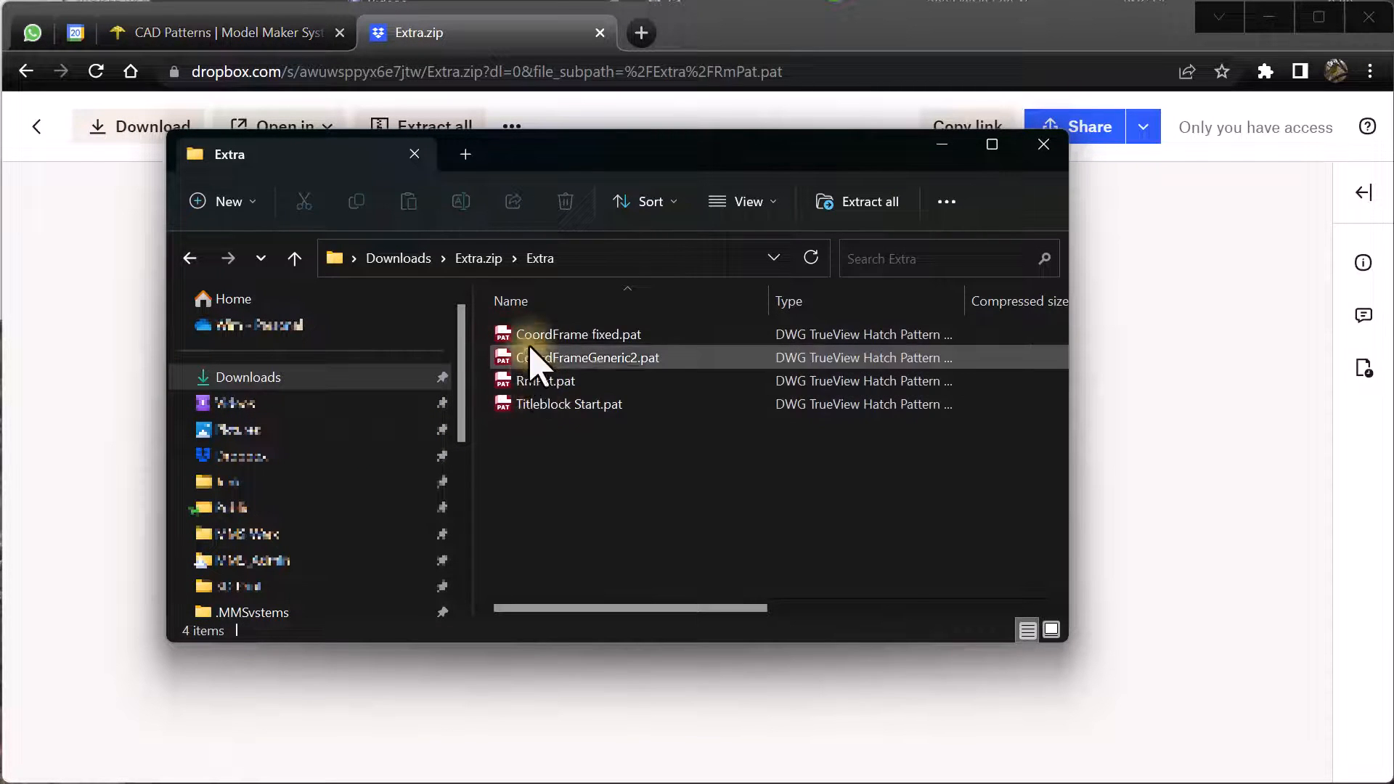
click(528, 334)
shift+click(530, 405)
right_click(530, 355)
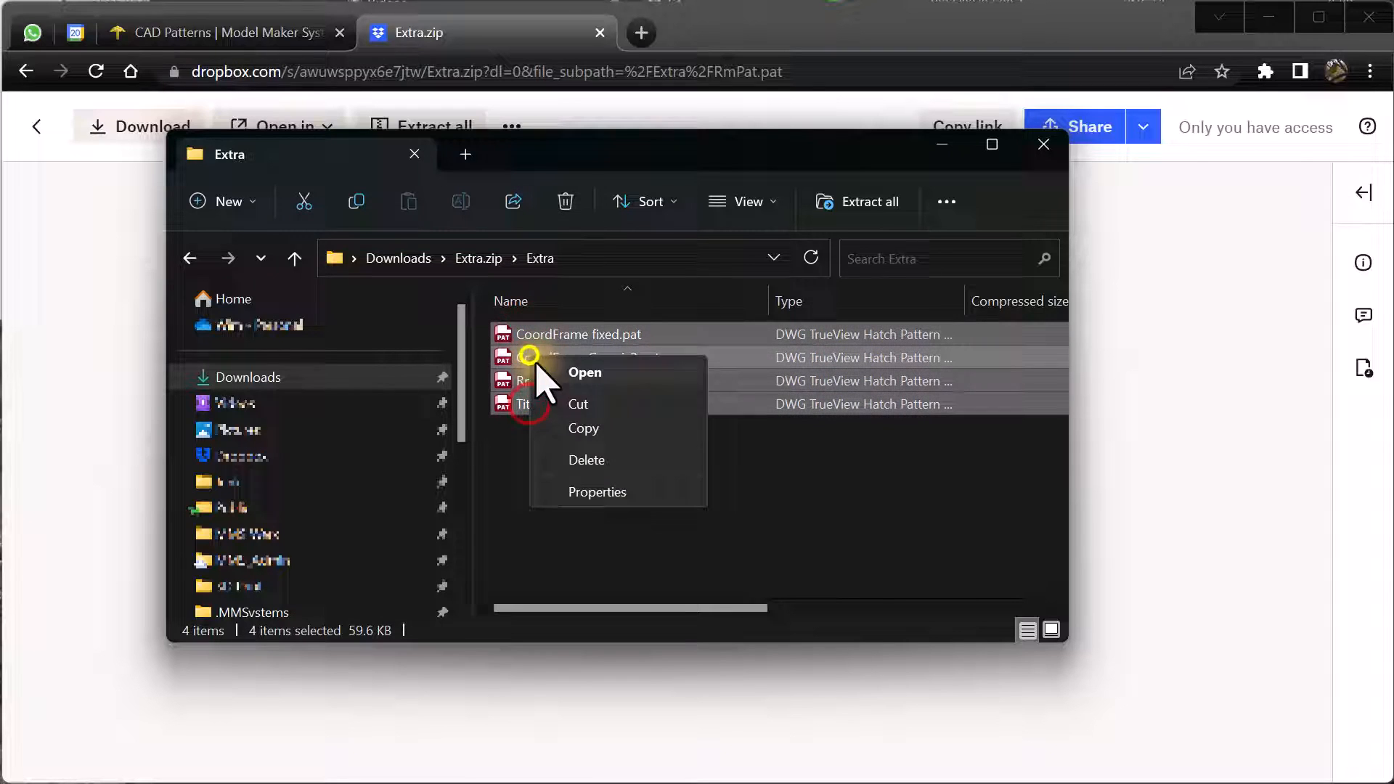
click(579, 428)
- Paste them into .MMSystems\MM\PatData, replacing the existing files
scroll(290, 566, down, 2)
click(263, 557)
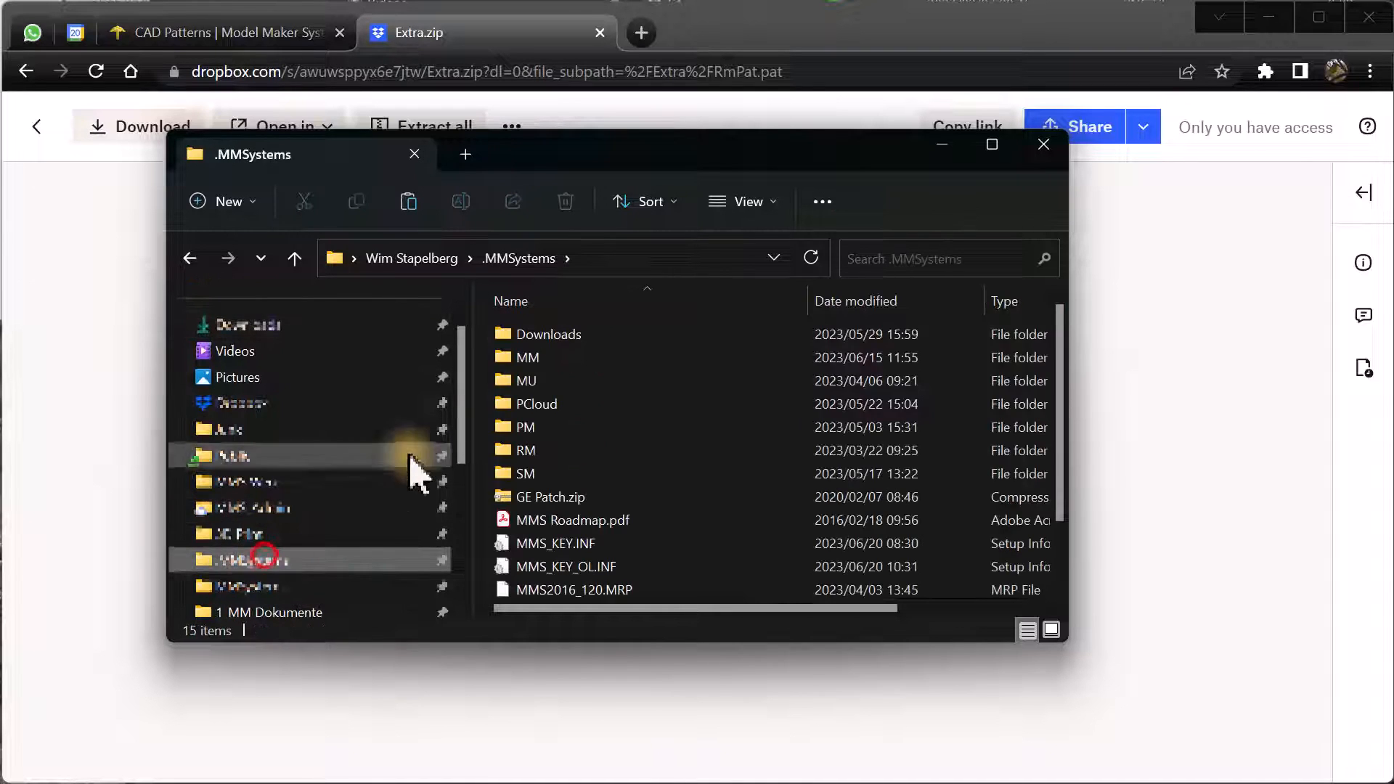
double_click(501, 360)
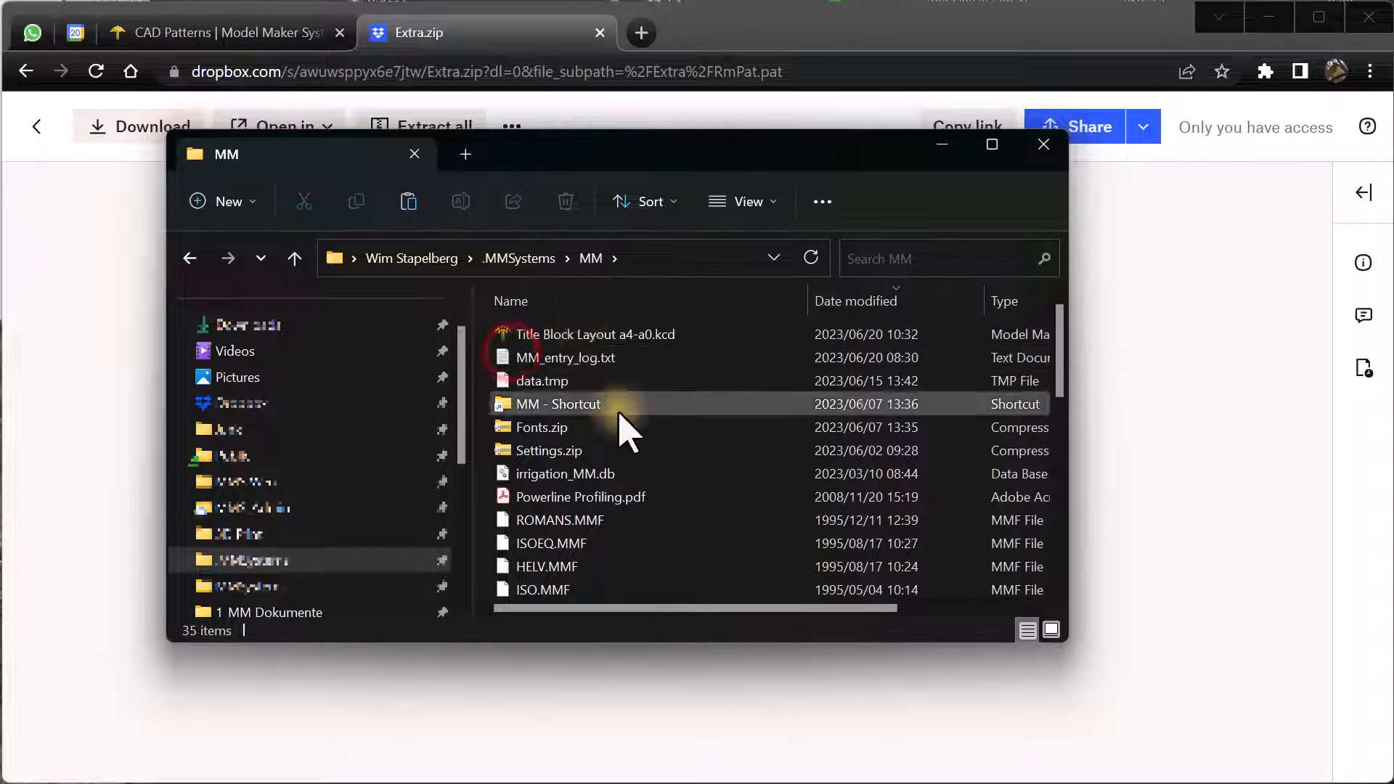
scroll(623, 432, down, 5)
double_click(516, 369)
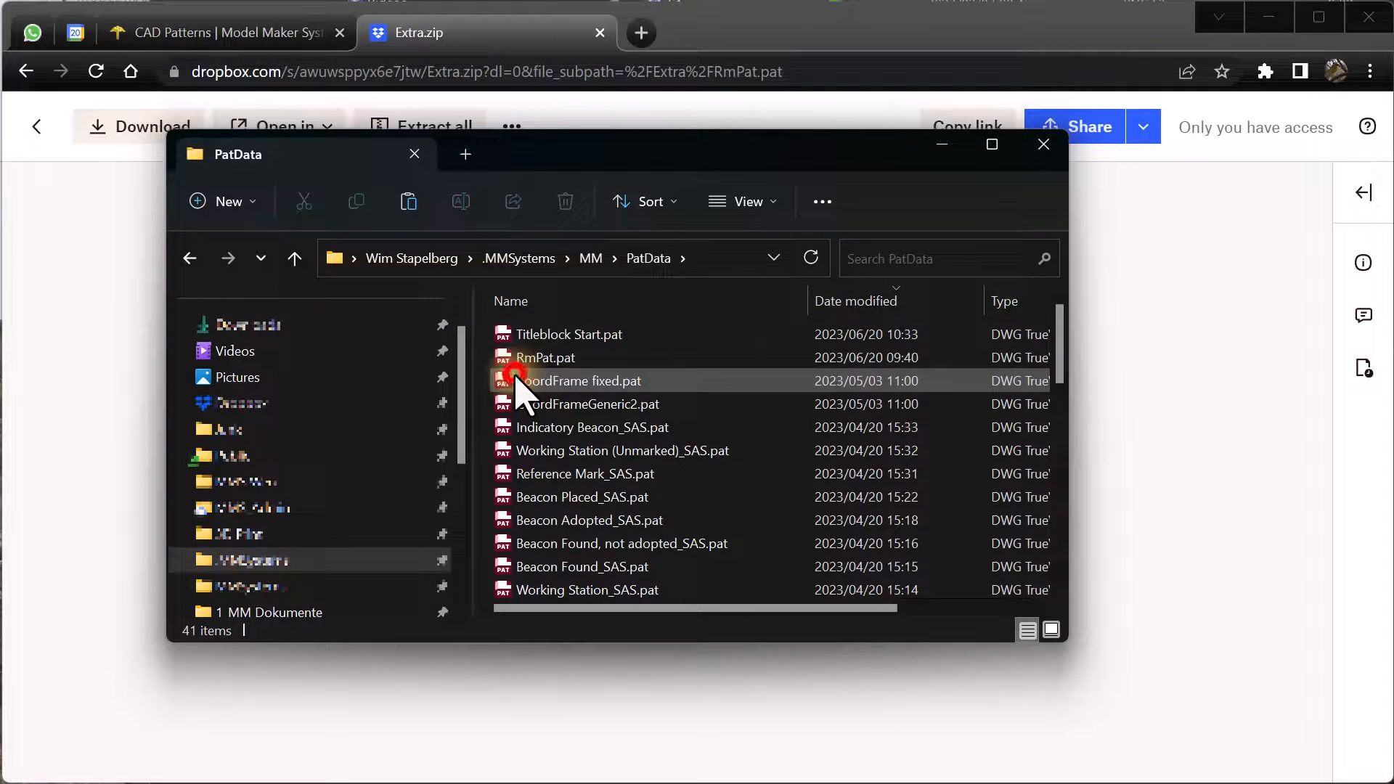
right_click(782, 347)
click(813, 366)
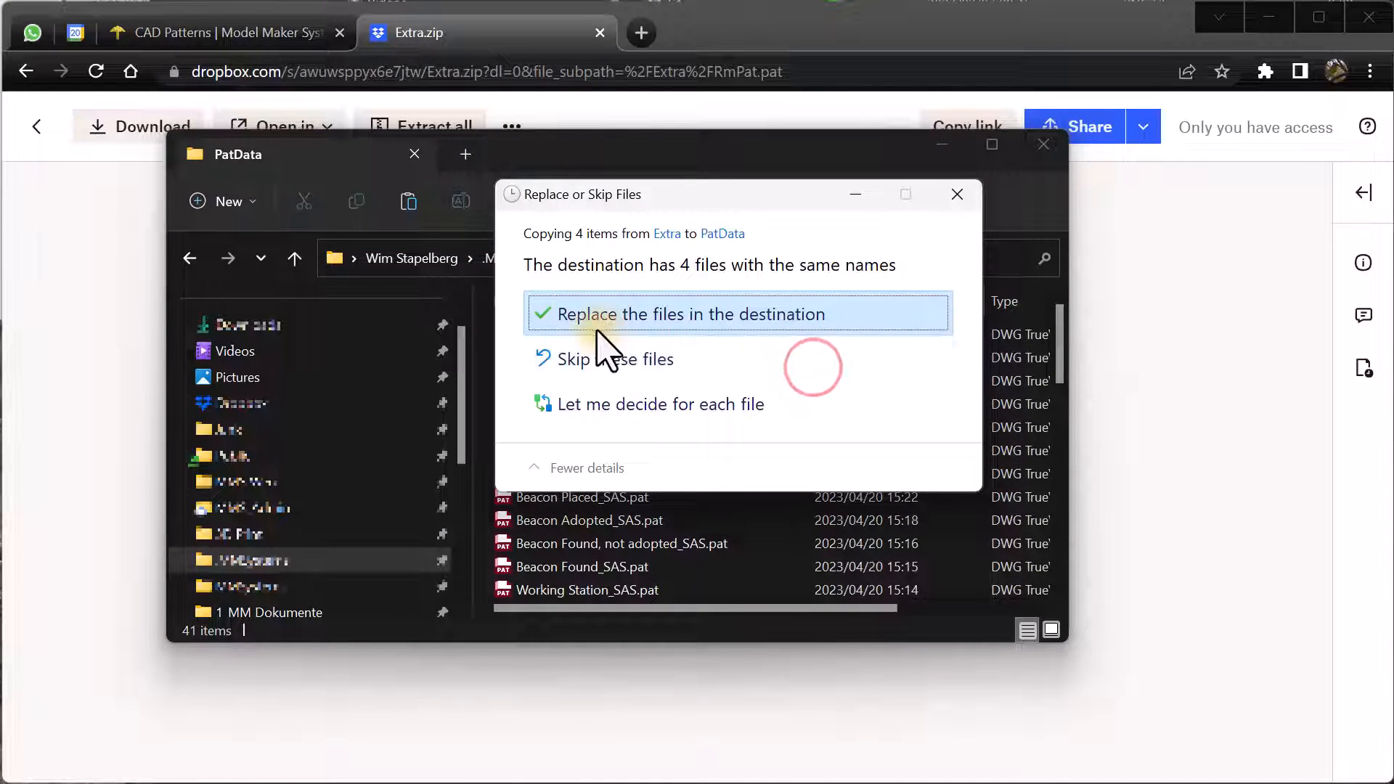
click(581, 314)
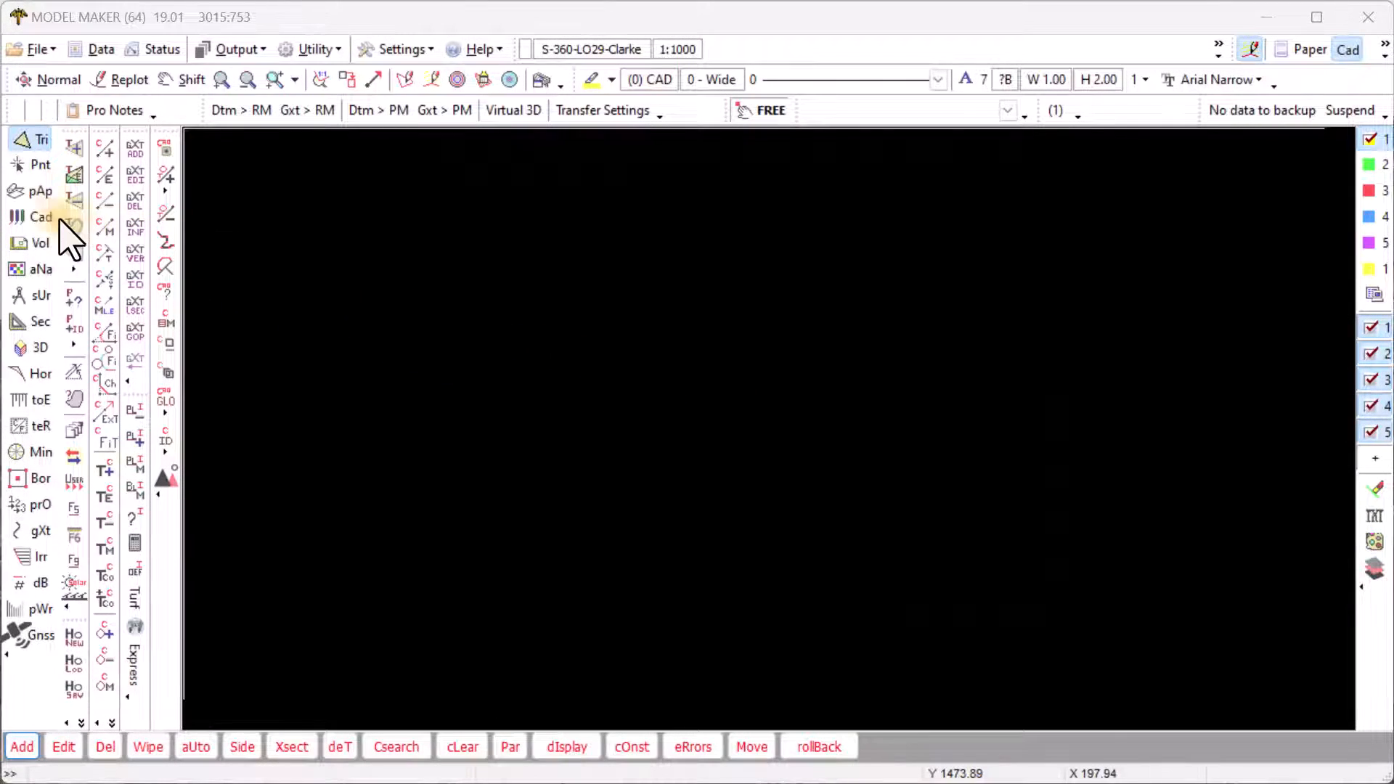
- Paste the copied curve data into the Blocks table grid and send it to CAD
click(29, 216)
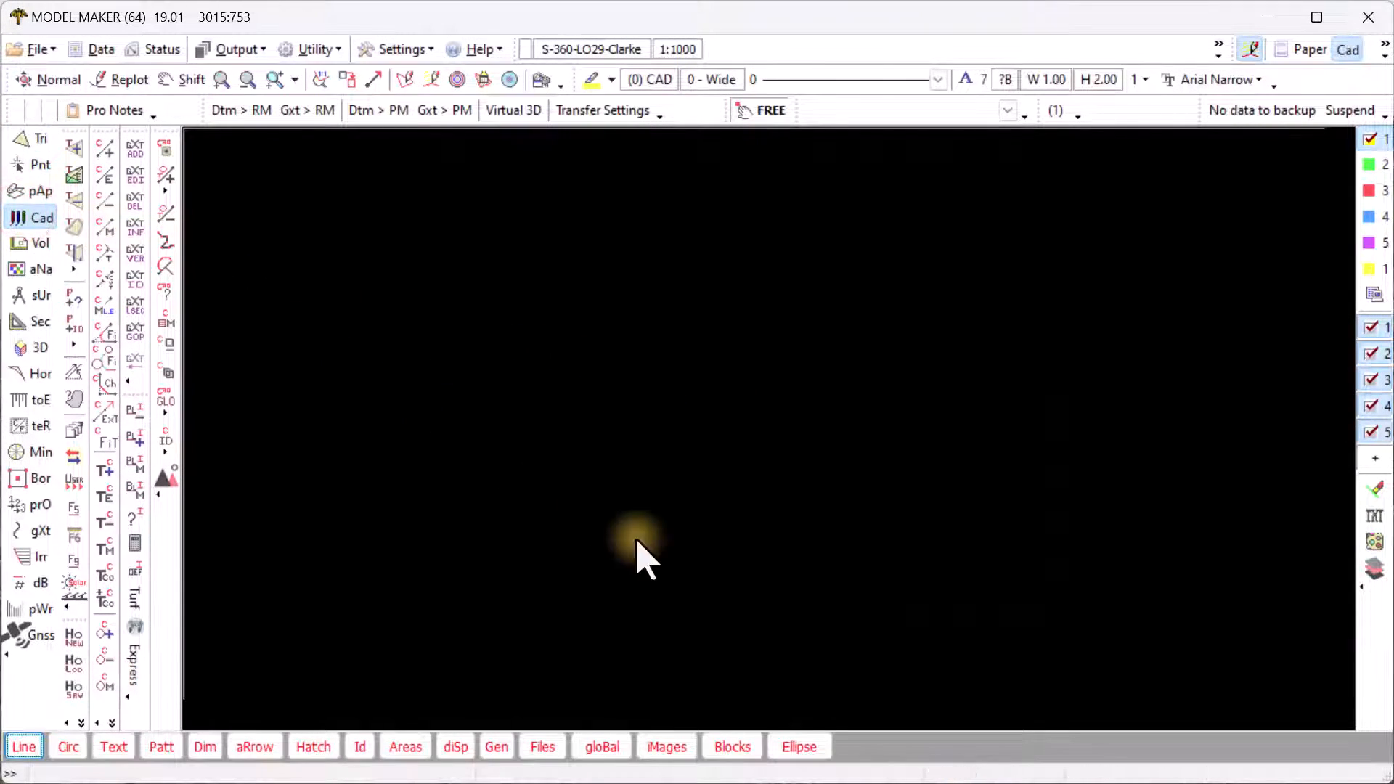
click(740, 747)
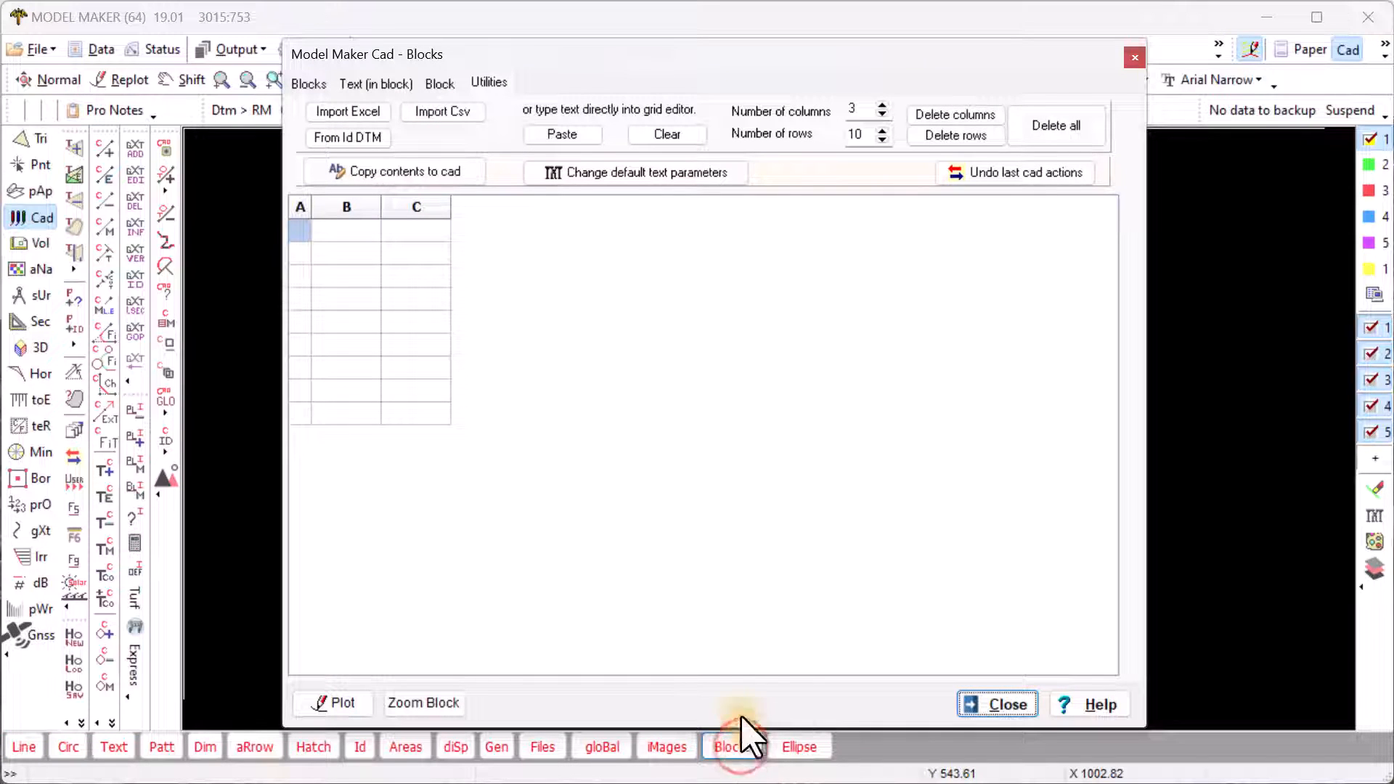
click(562, 135)
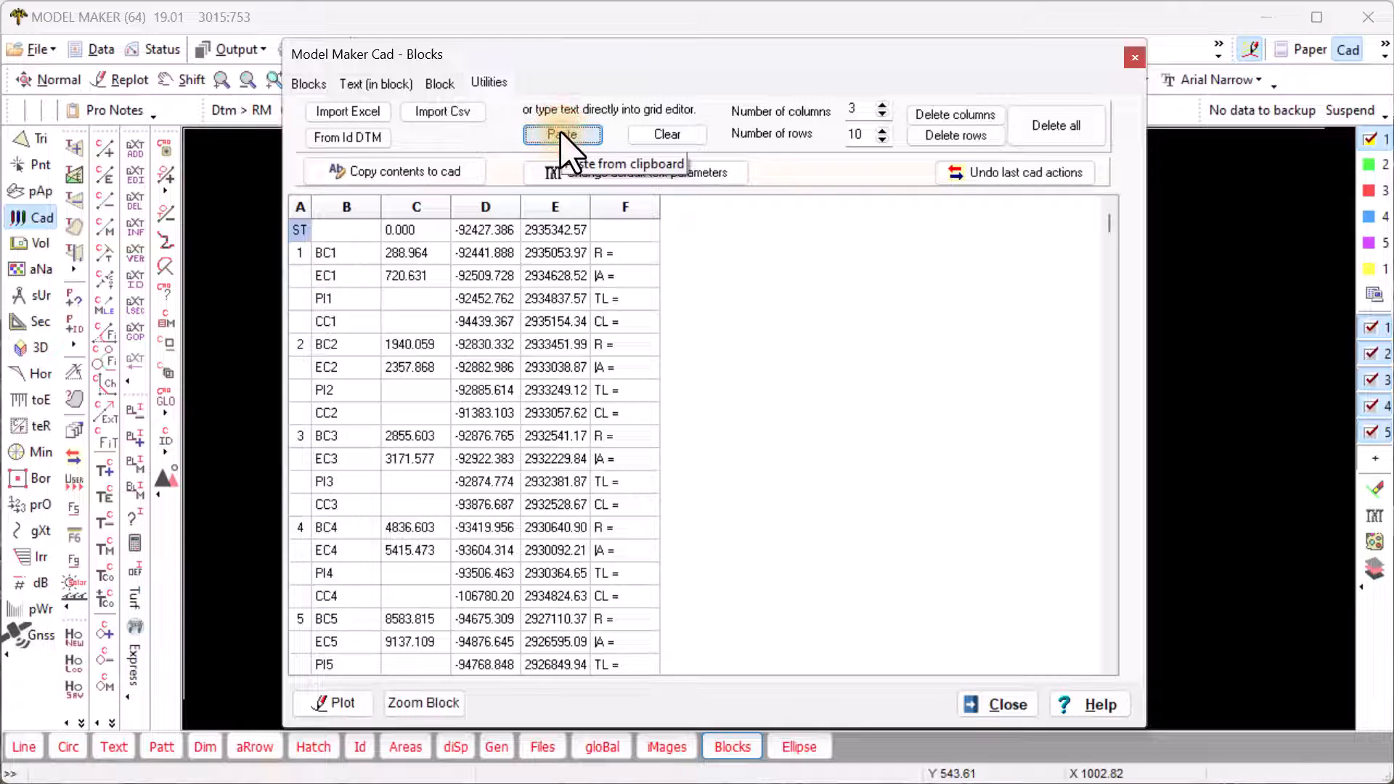
click(441, 171)
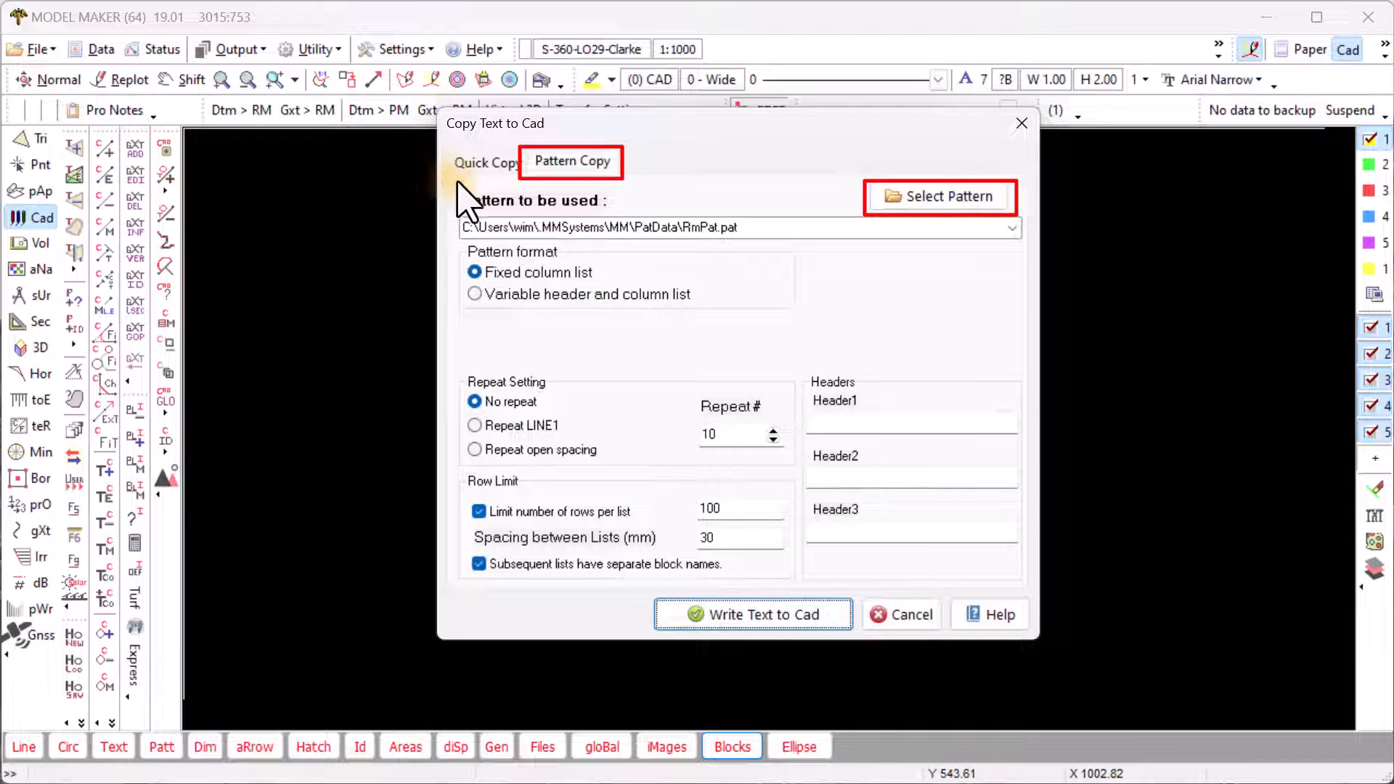
- Write the text to CAD using the RmPat.pat pattern with fixed column list format
click(897, 204)
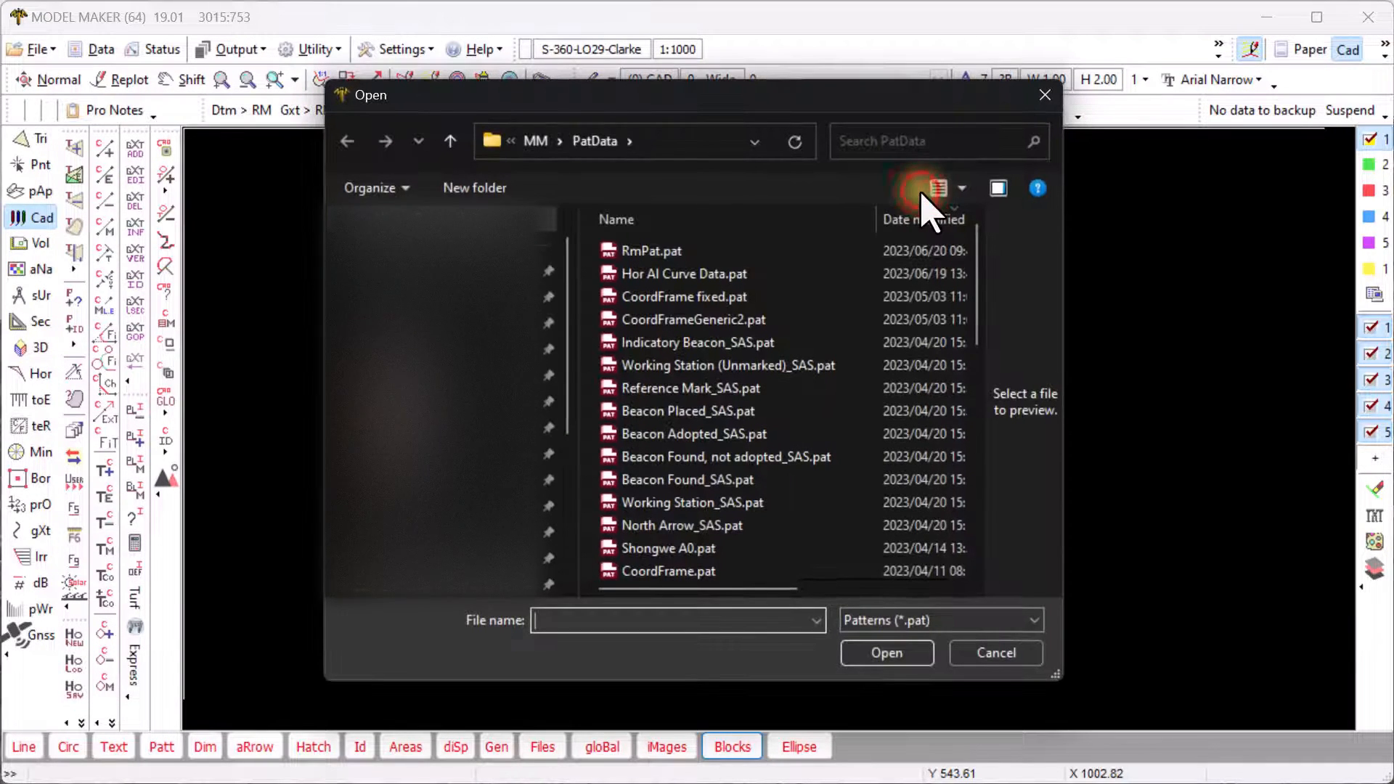
click(639, 251)
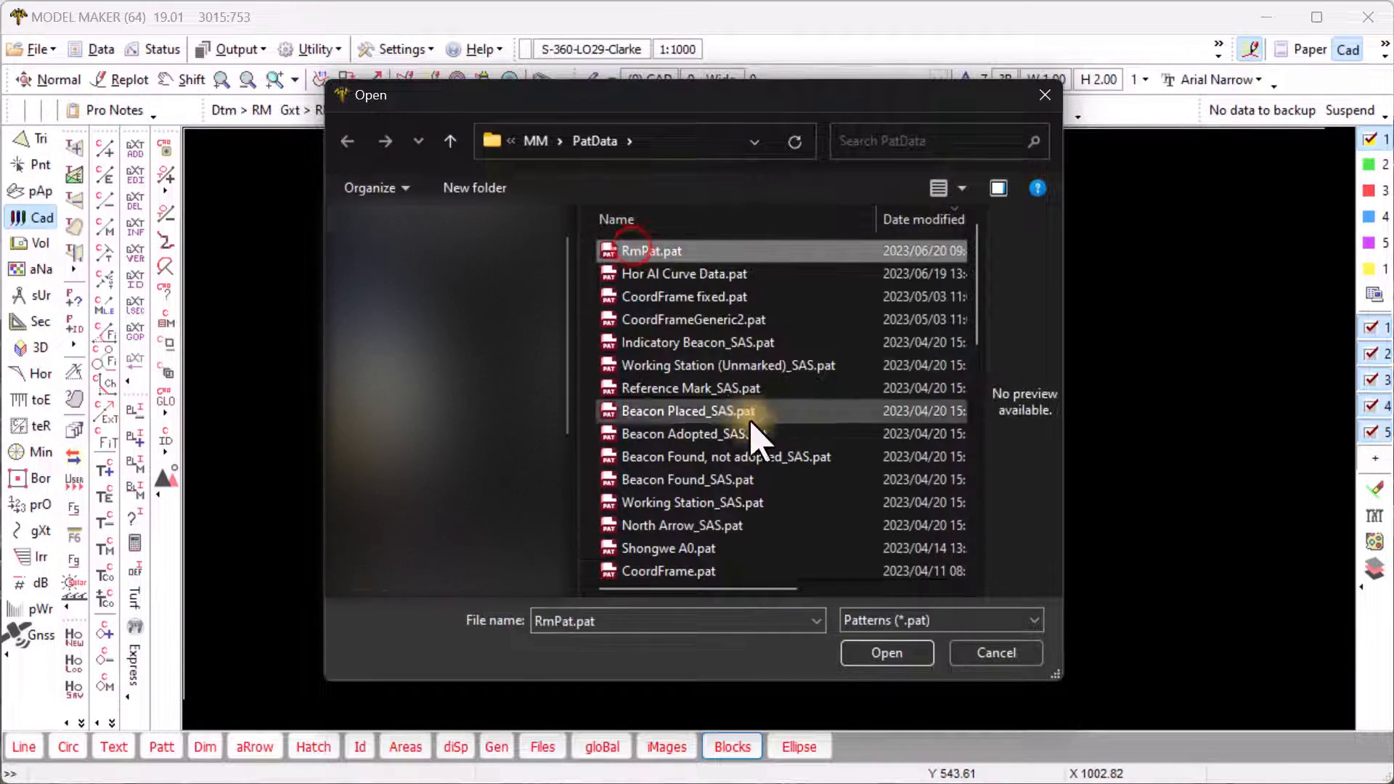
click(876, 652)
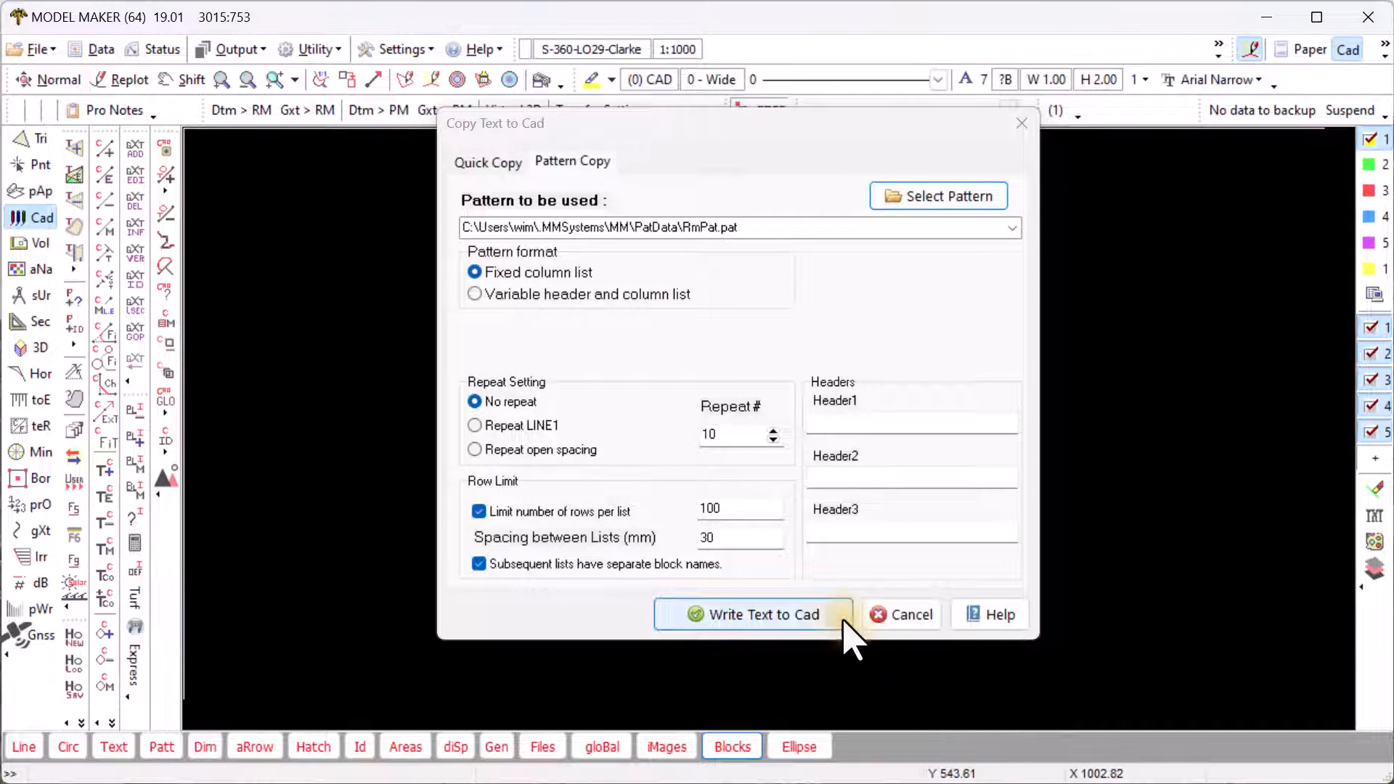
click(475, 273)
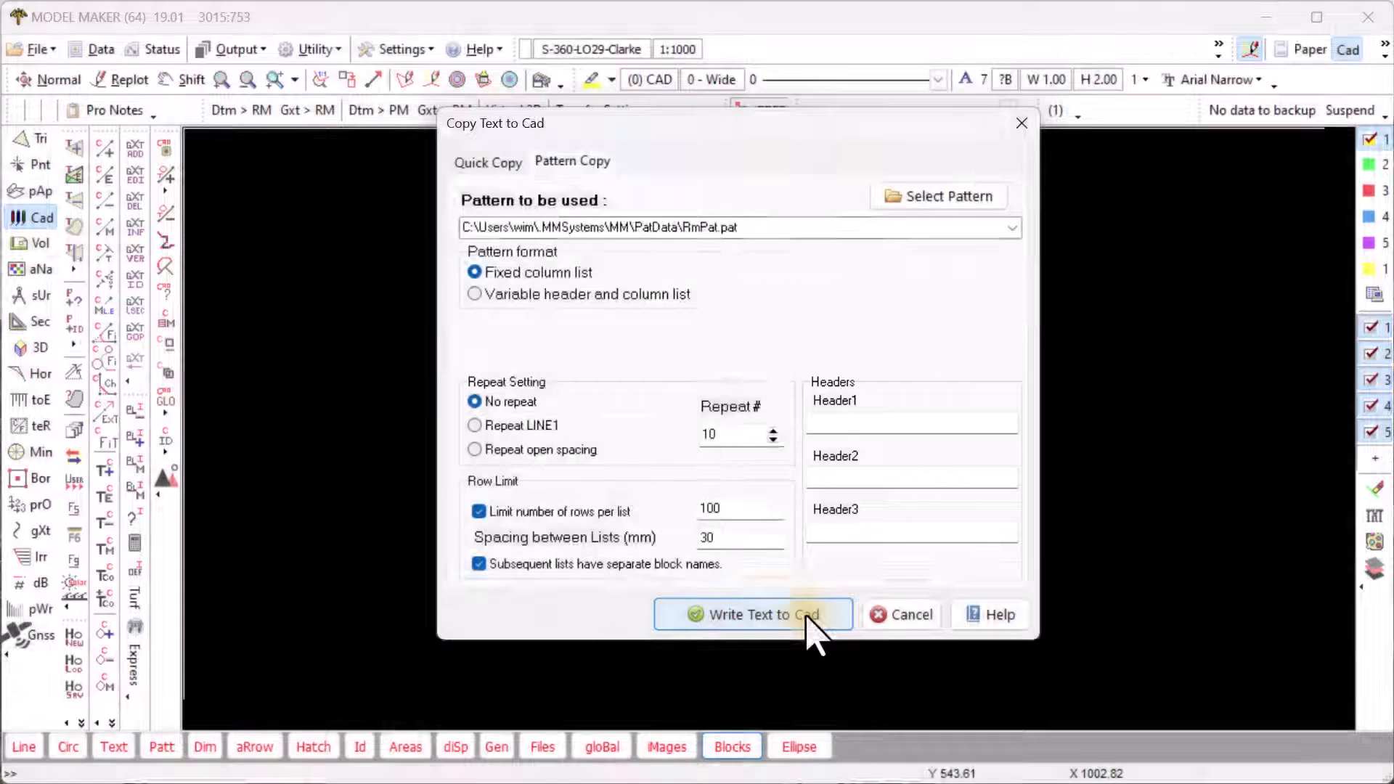
click(807, 617)
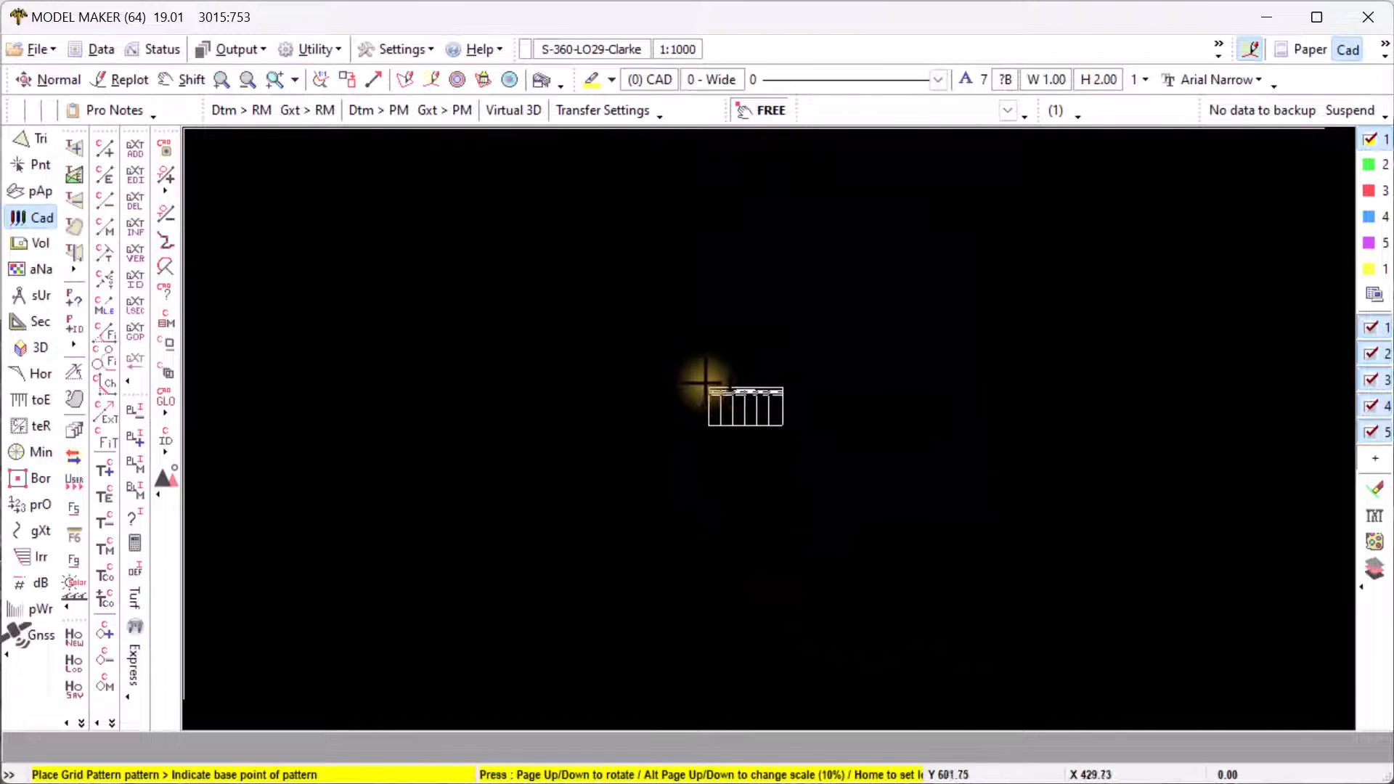
- Place the curve data table at a freely snapped base point and copy the grid contents into it
click(755, 113)
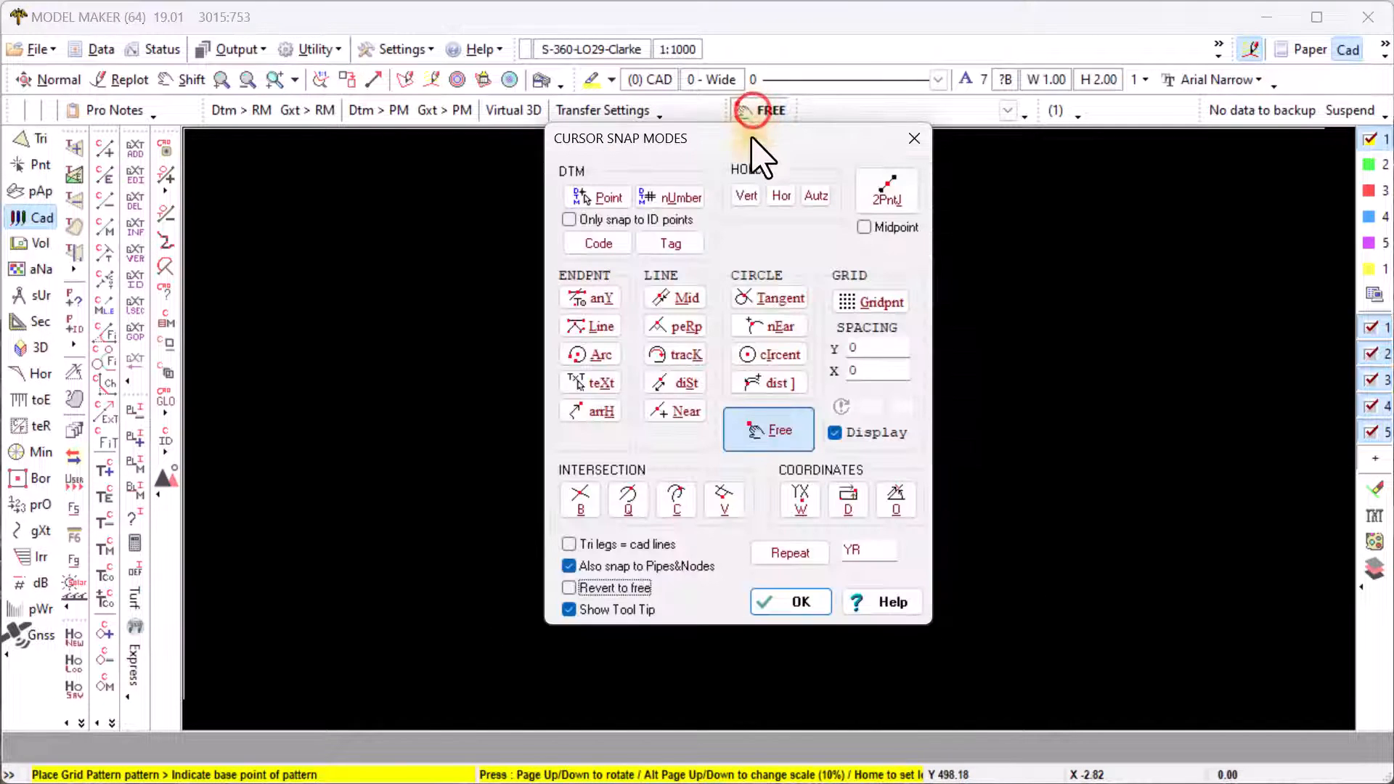
click(757, 427)
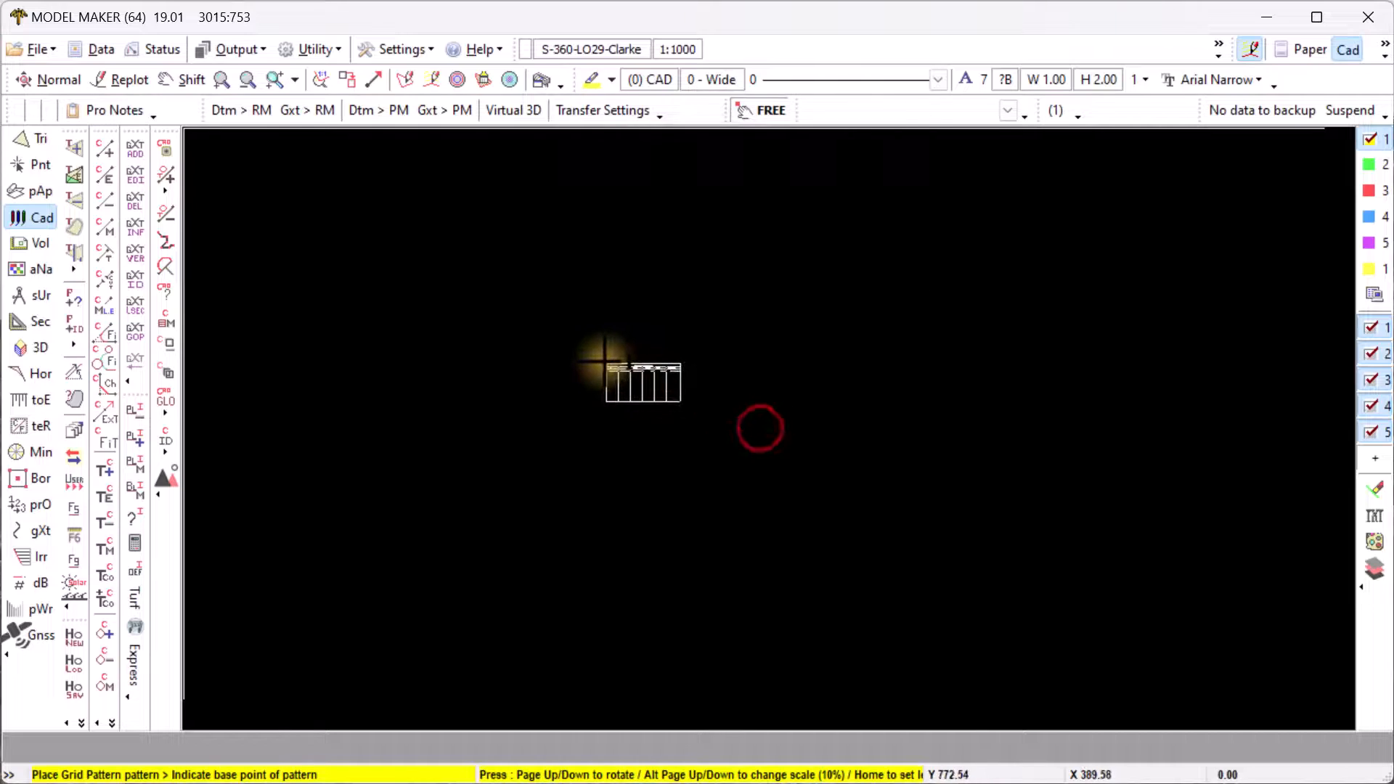
click(612, 365)
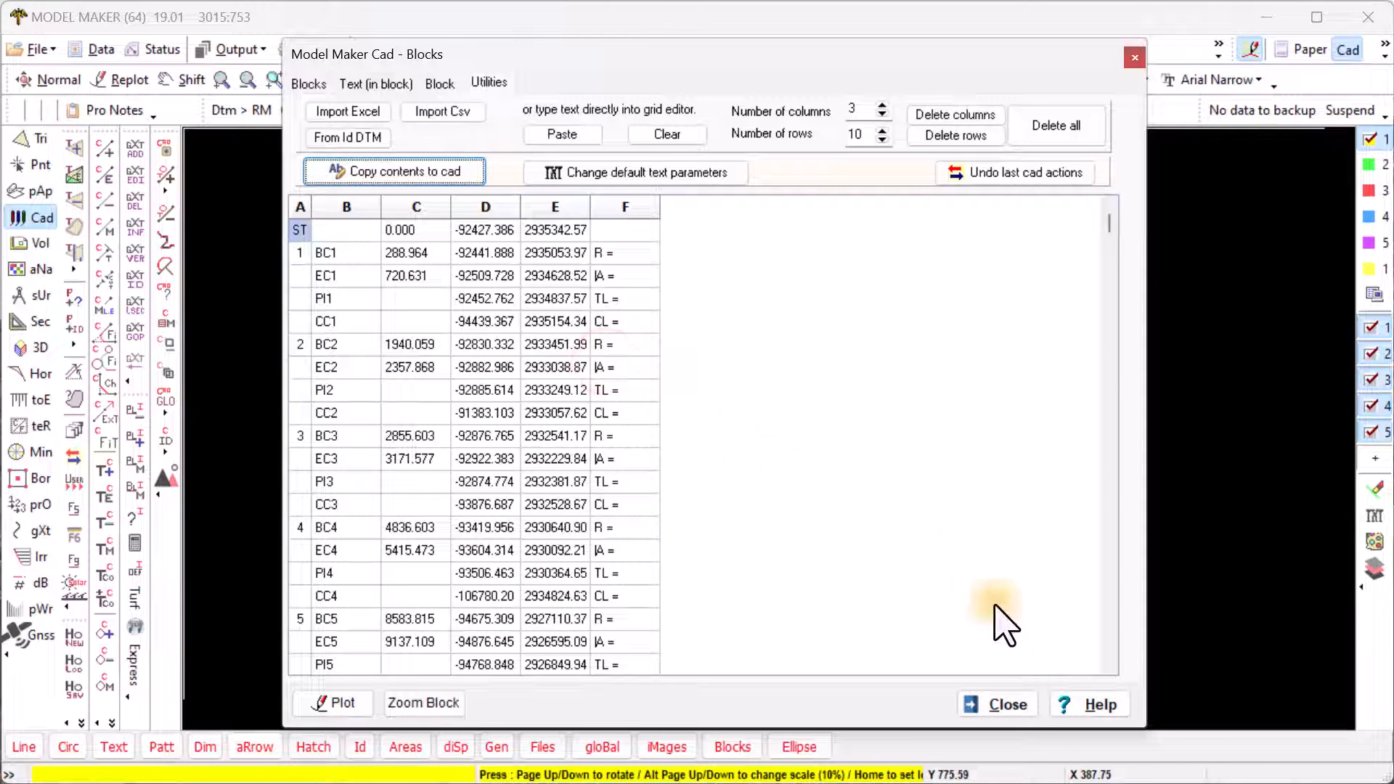
click(1008, 704)
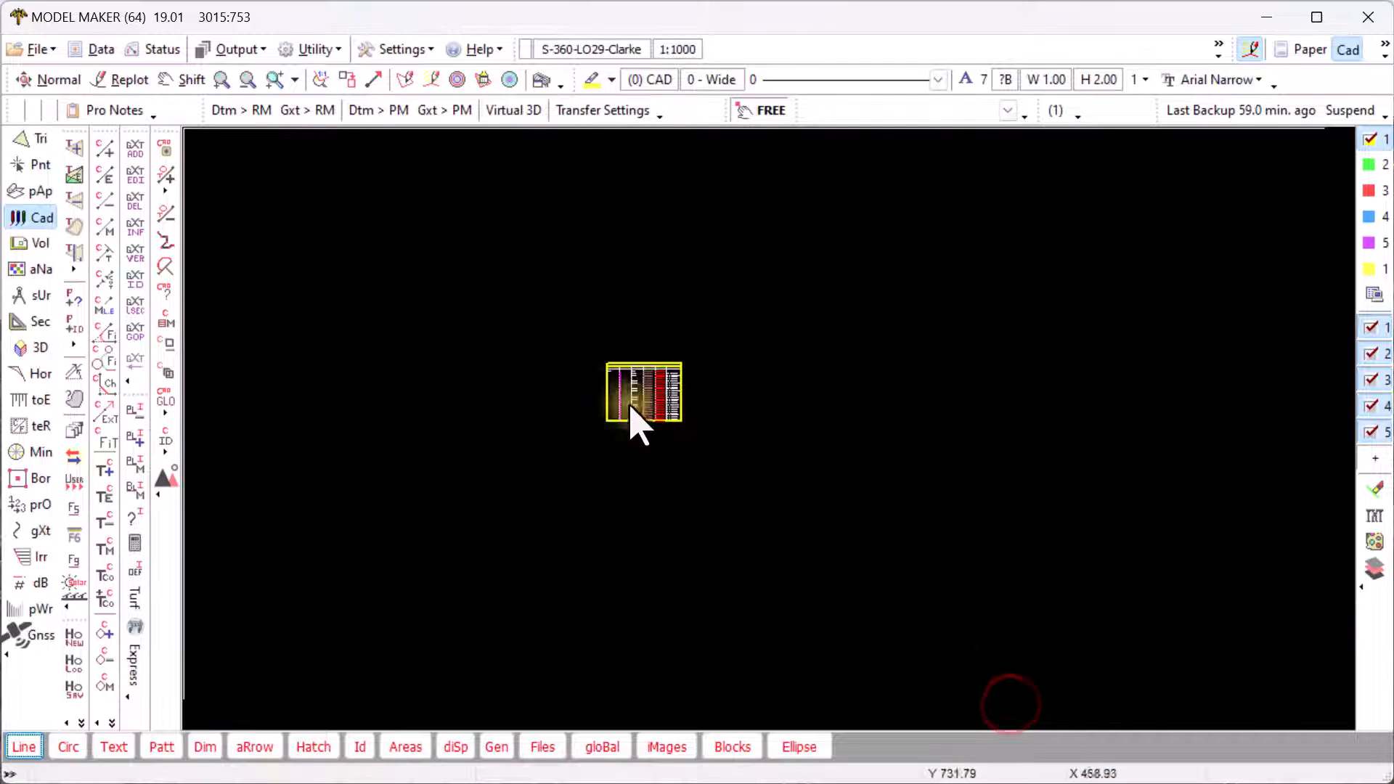
- Bring the whole table into view, delete the selected item, and open the Lines - Add options
scroll(635, 410, up, 5)
scroll(629, 392, up, 2)
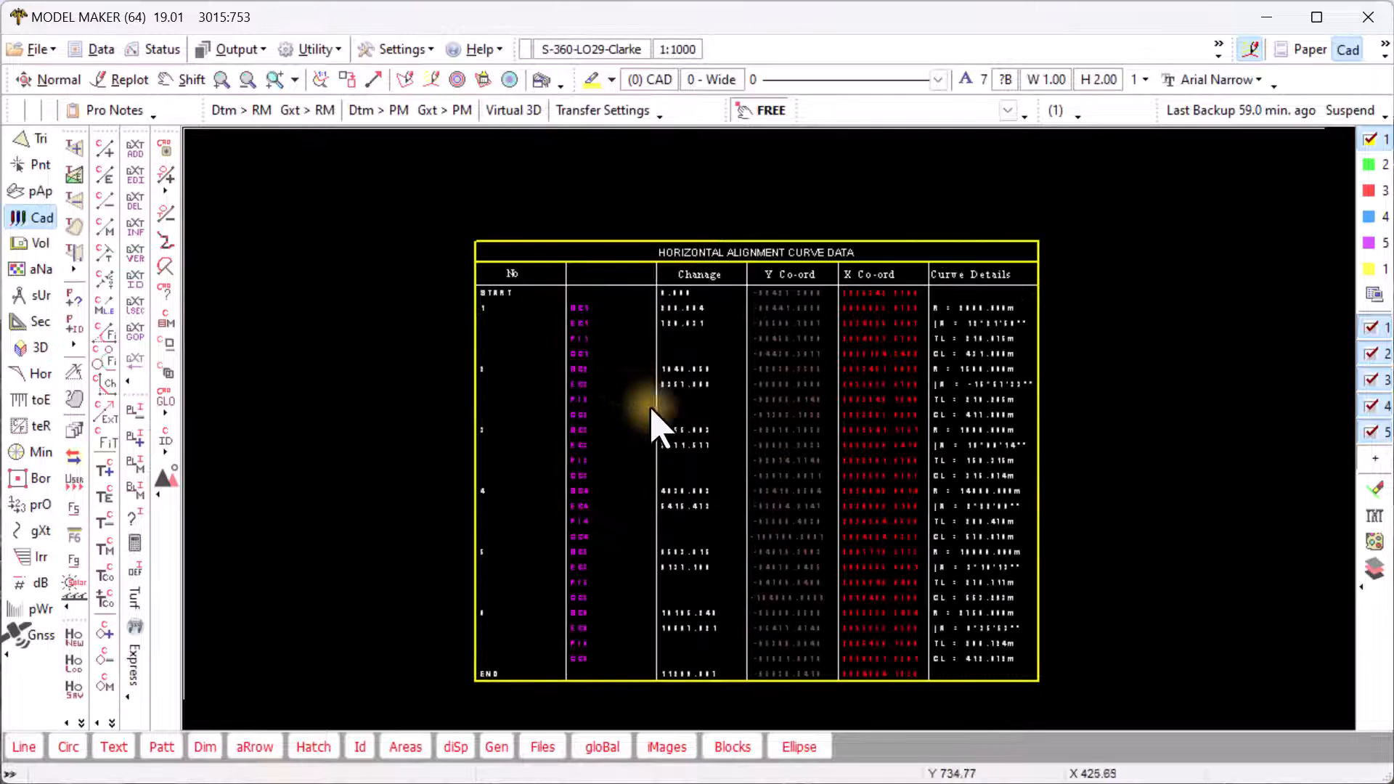
middle_drag(676, 423, 766, 384)
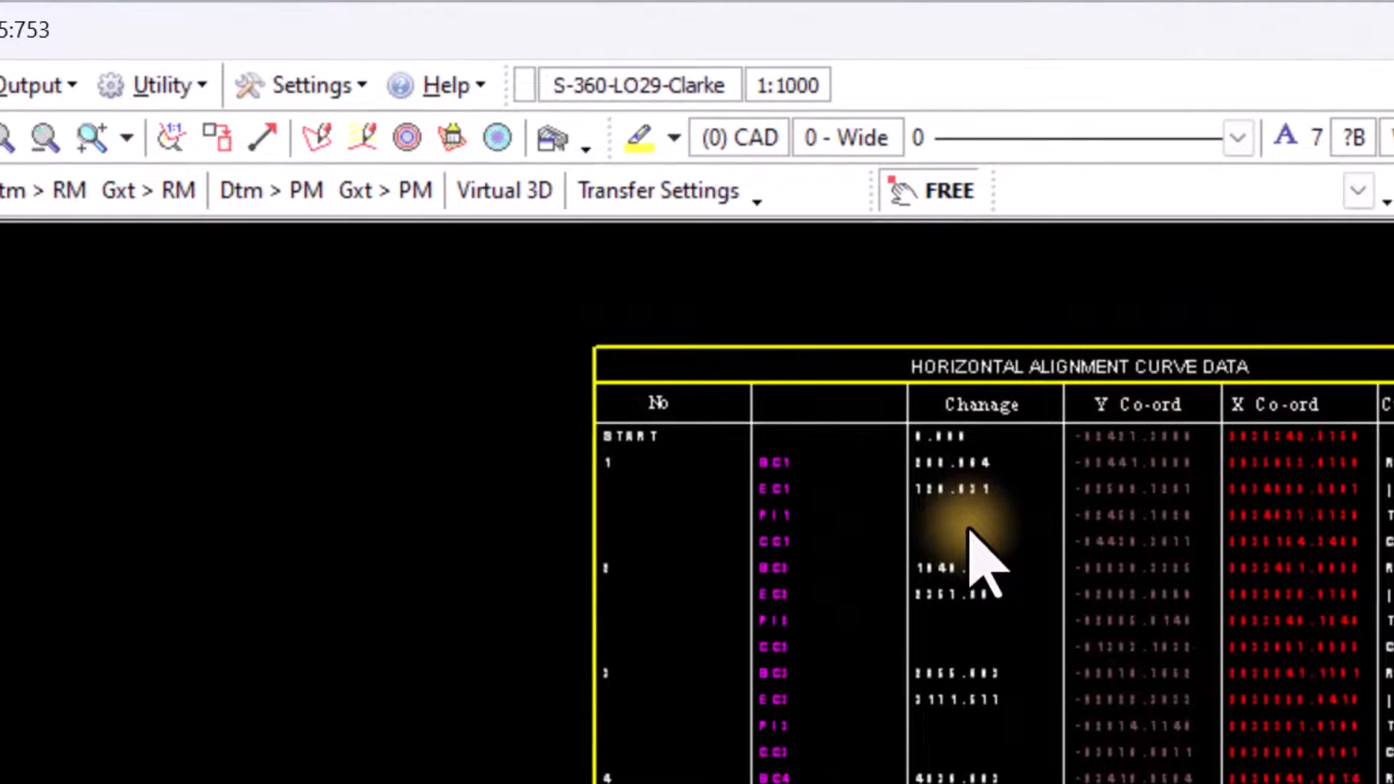
key(Delete)
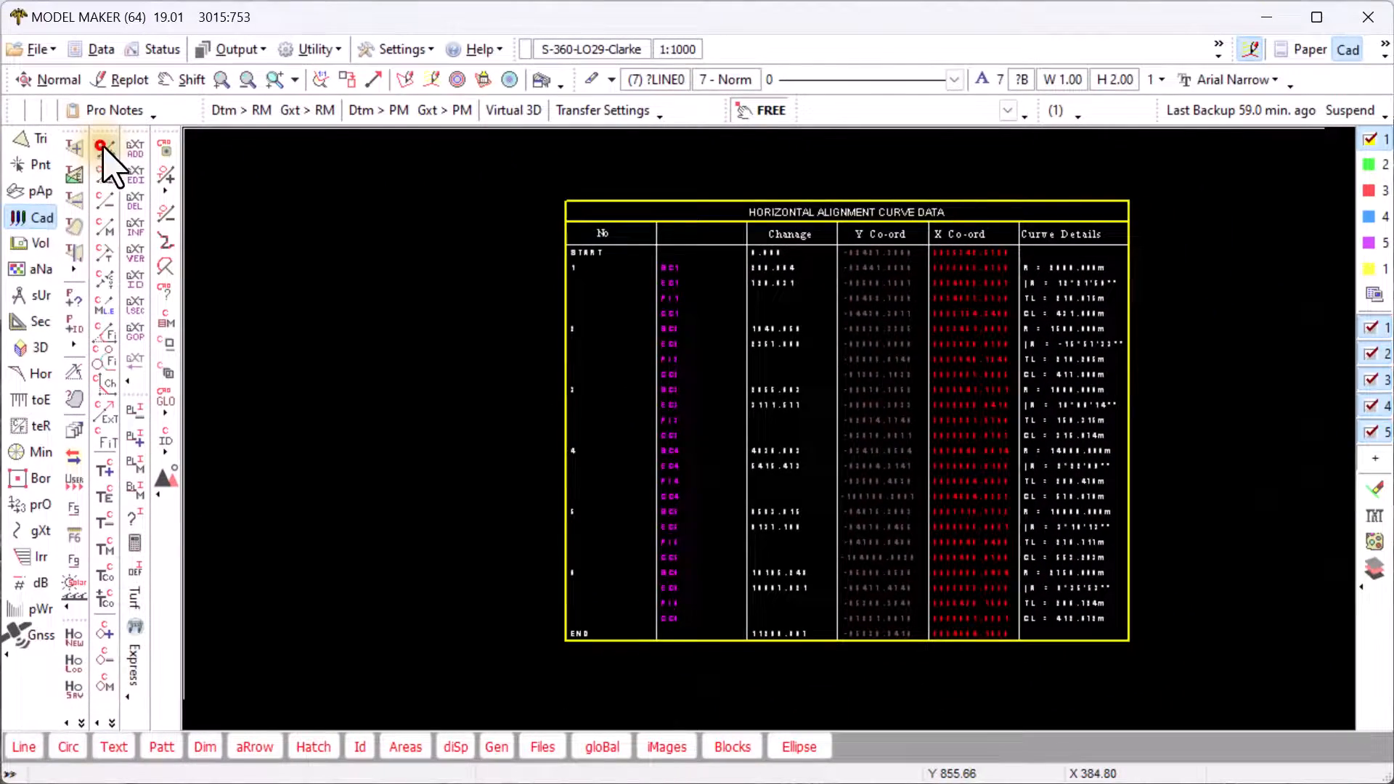
click(102, 148)
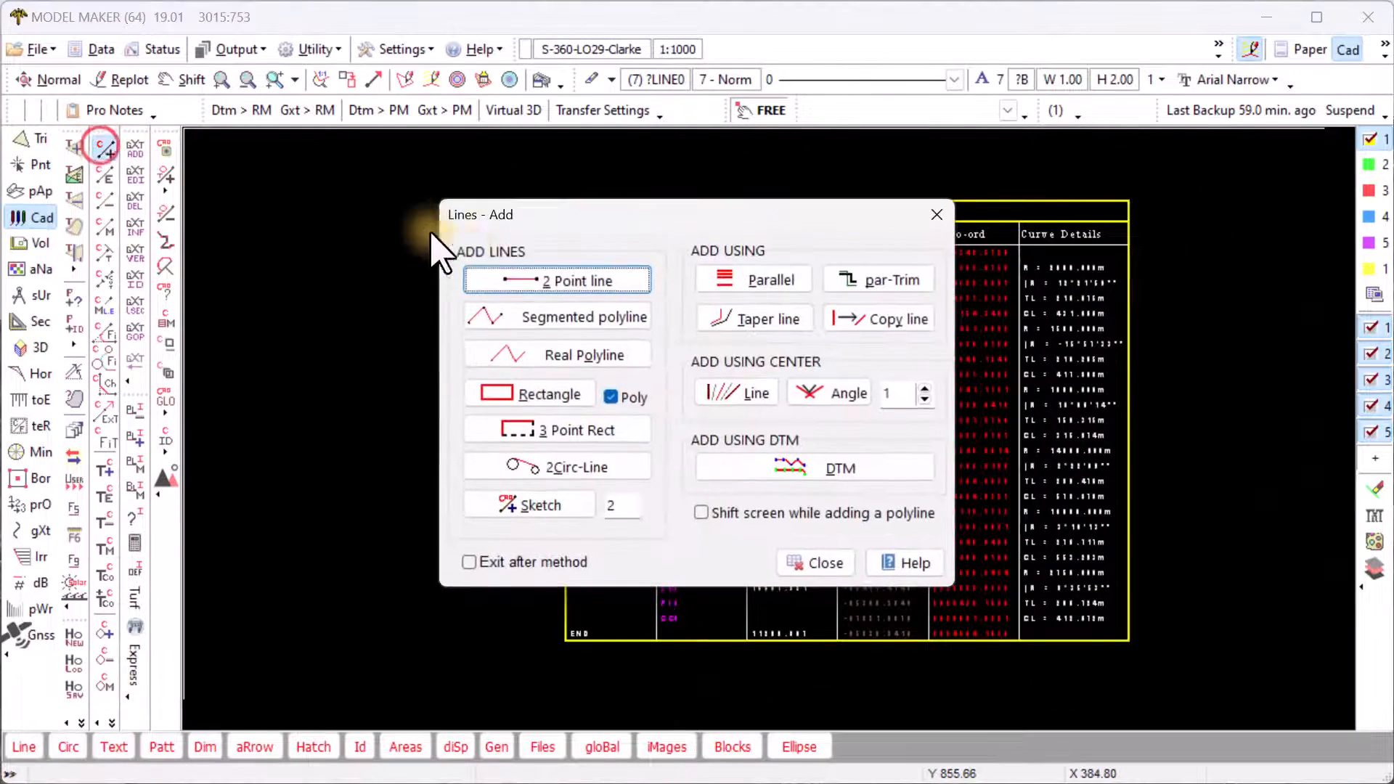
- Draw a 2 Point line with YR repeat snapping across the table under the START row
click(552, 284)
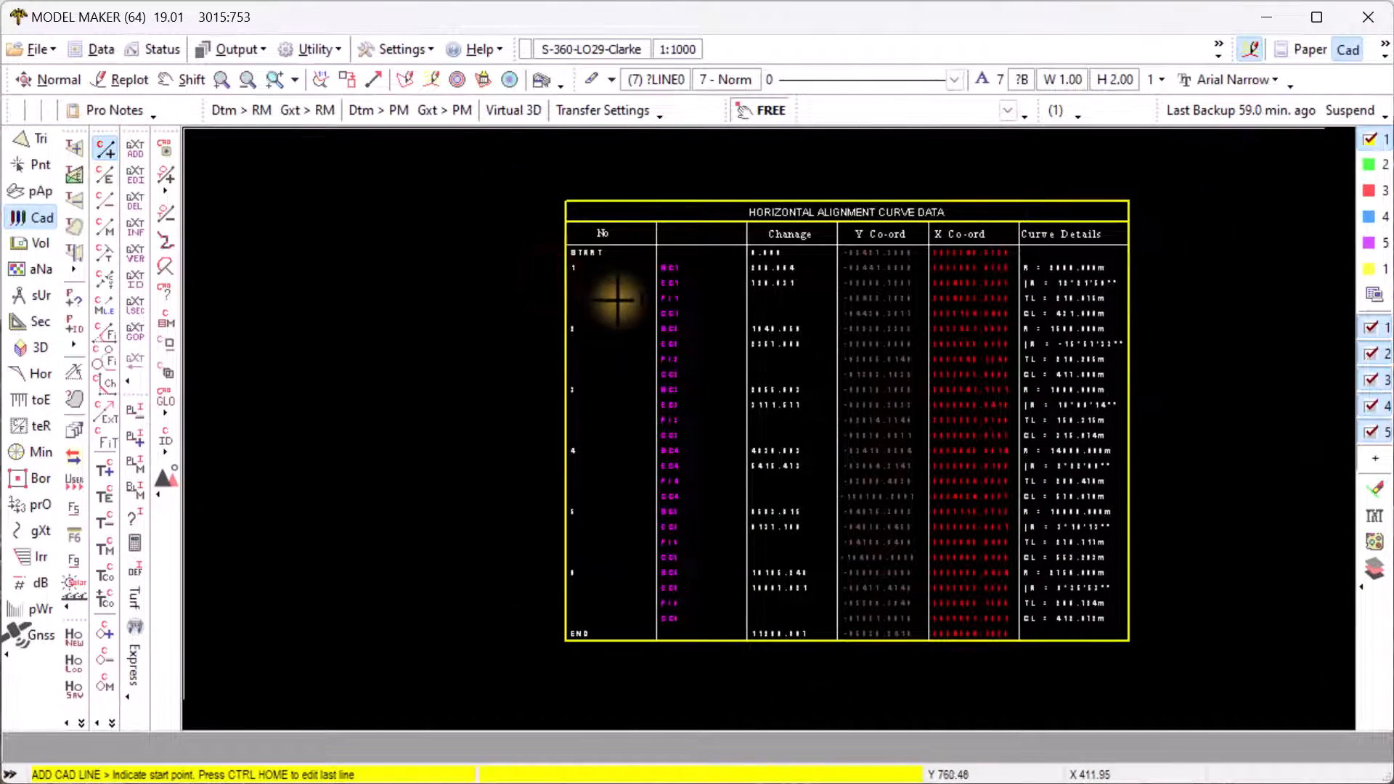
right_click(617, 299)
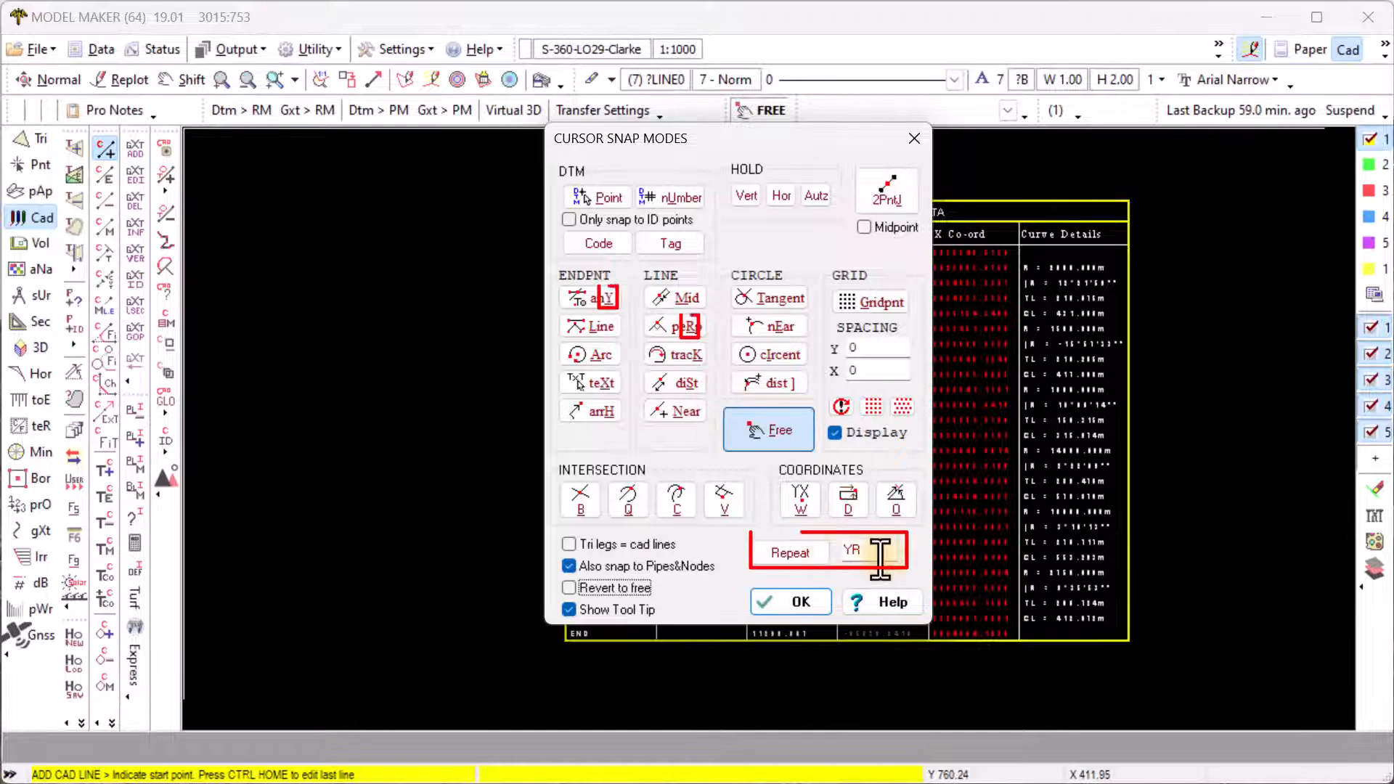
drag(838, 555, 814, 558)
click(790, 553)
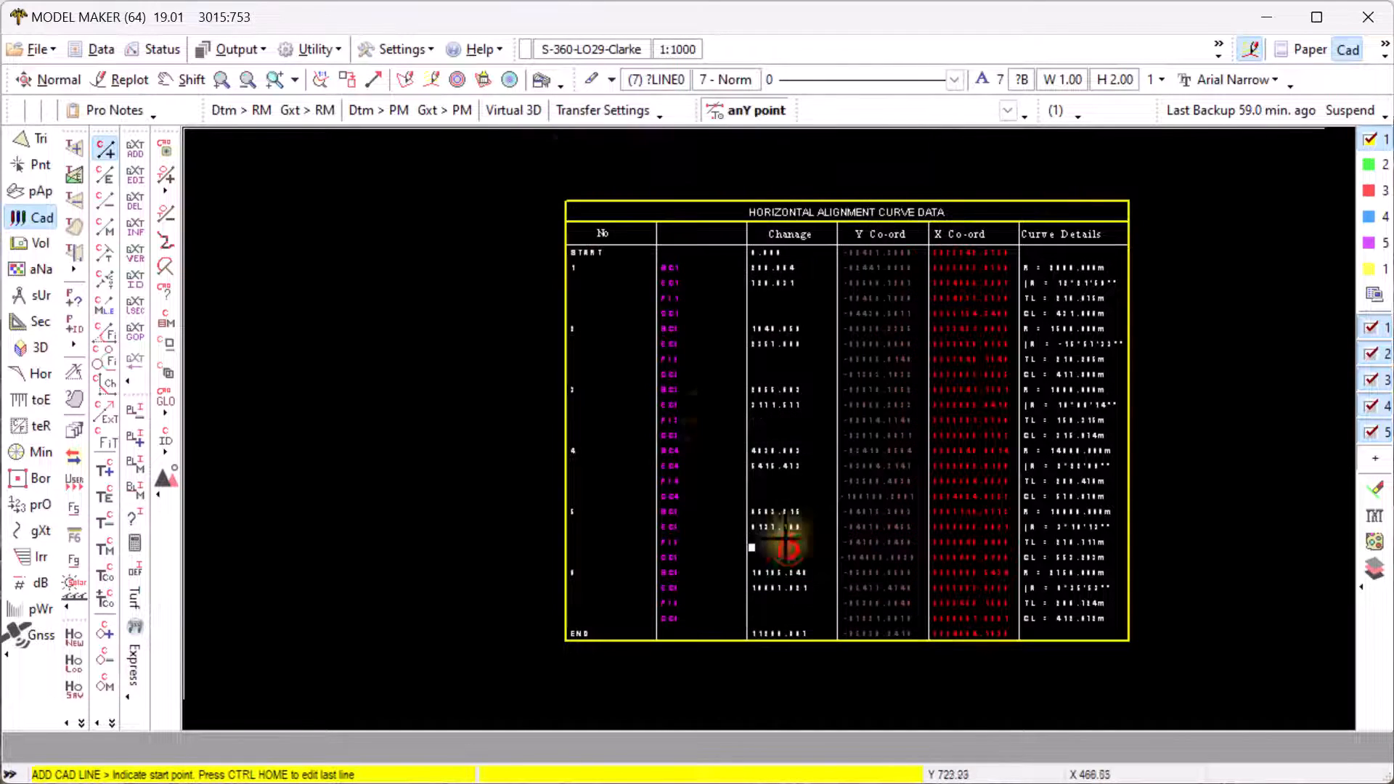
click(566, 255)
key(r)
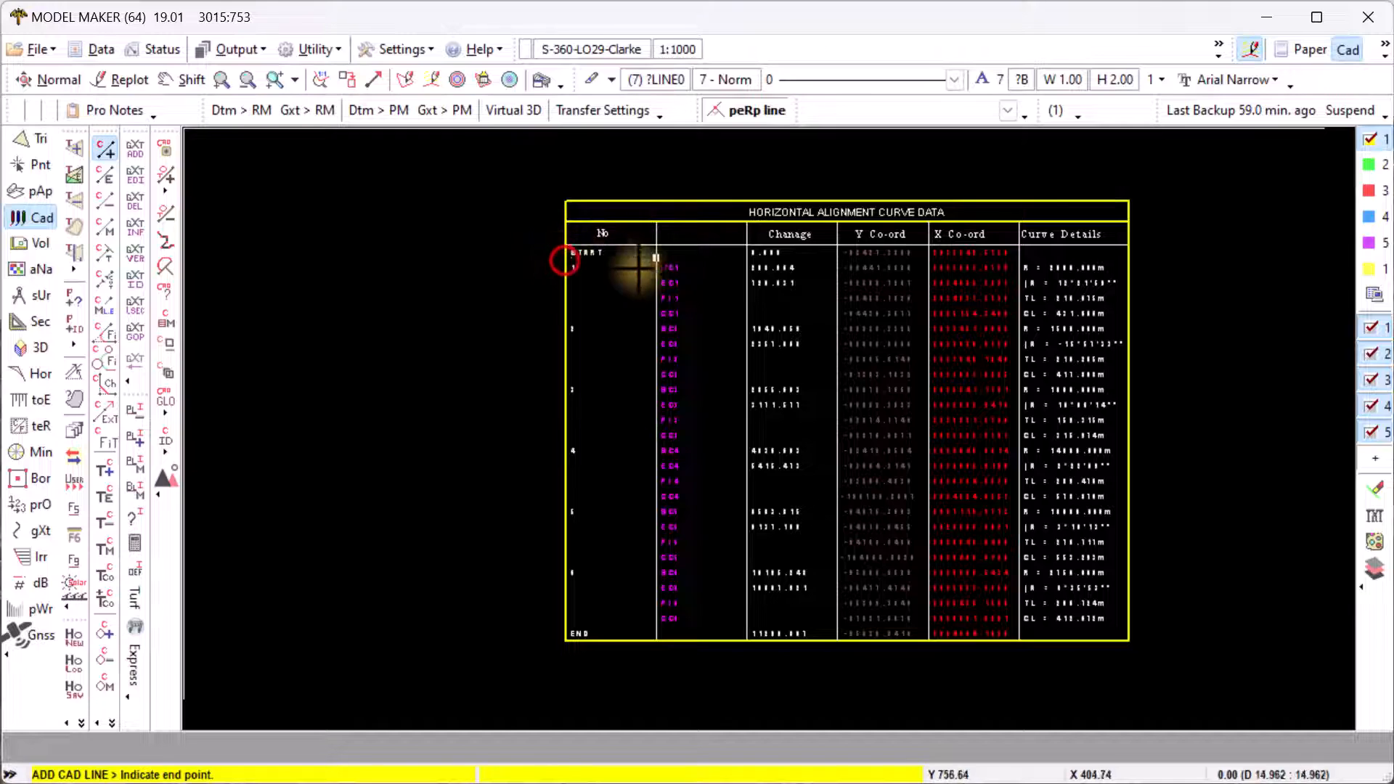
click(1128, 258)
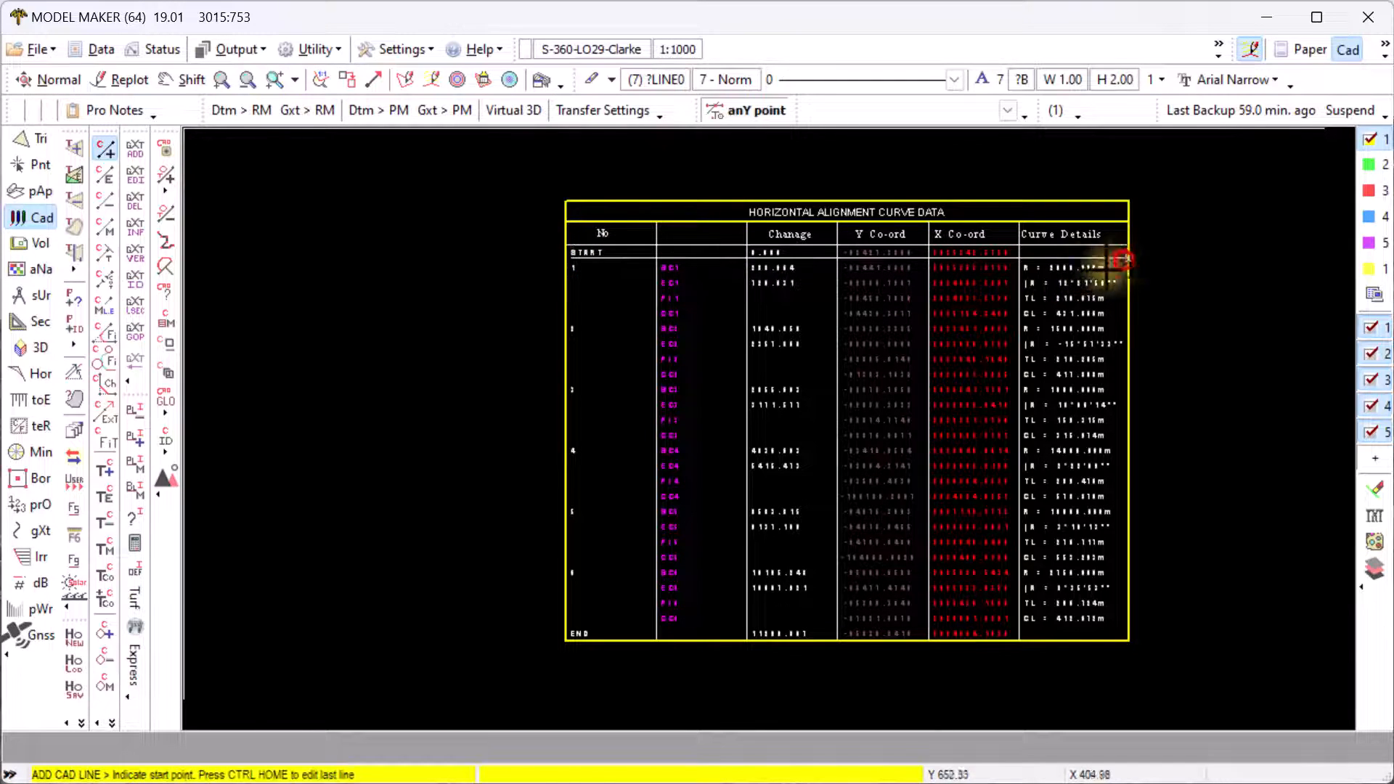
- Add perpendicular row lines edge to edge under curve groups 1, 2 and 3
click(569, 320)
key(r)
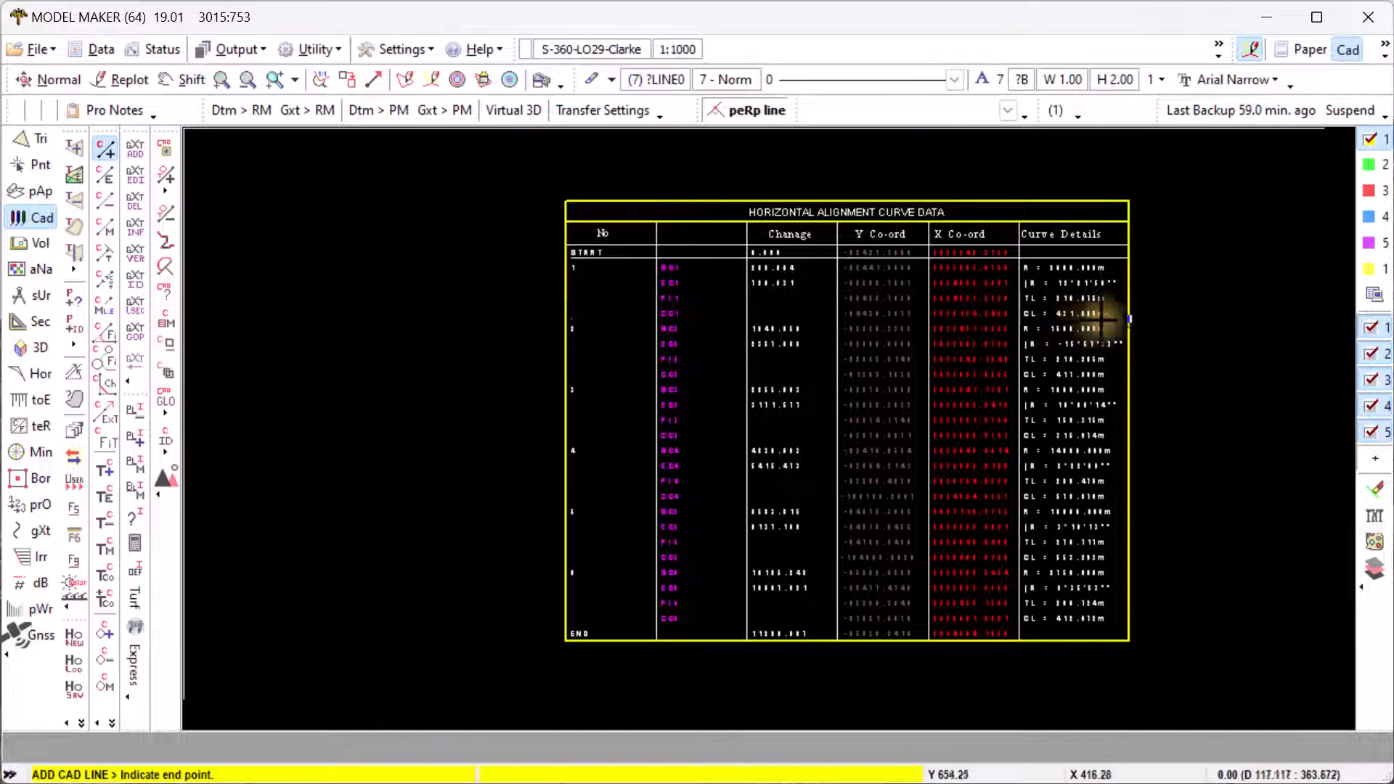
click(1125, 318)
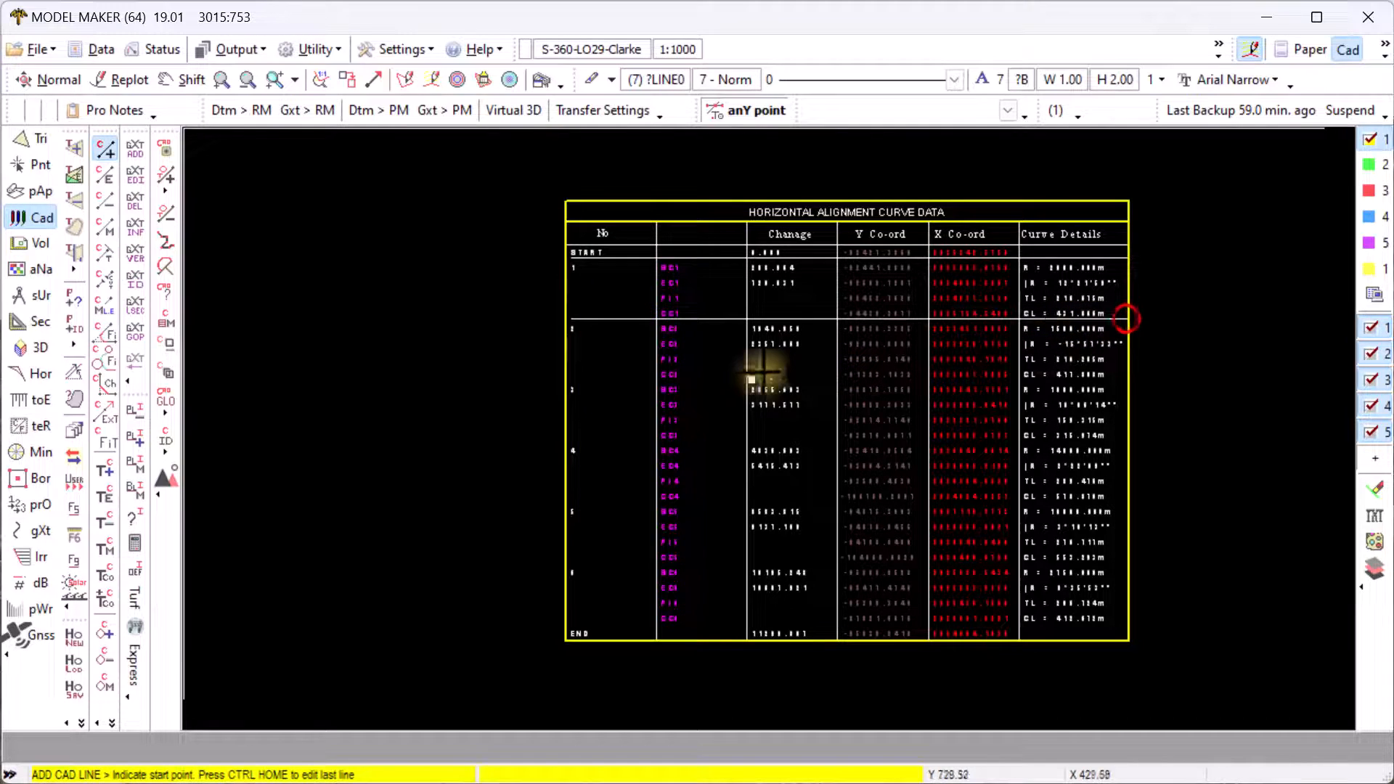
click(571, 381)
key(r)
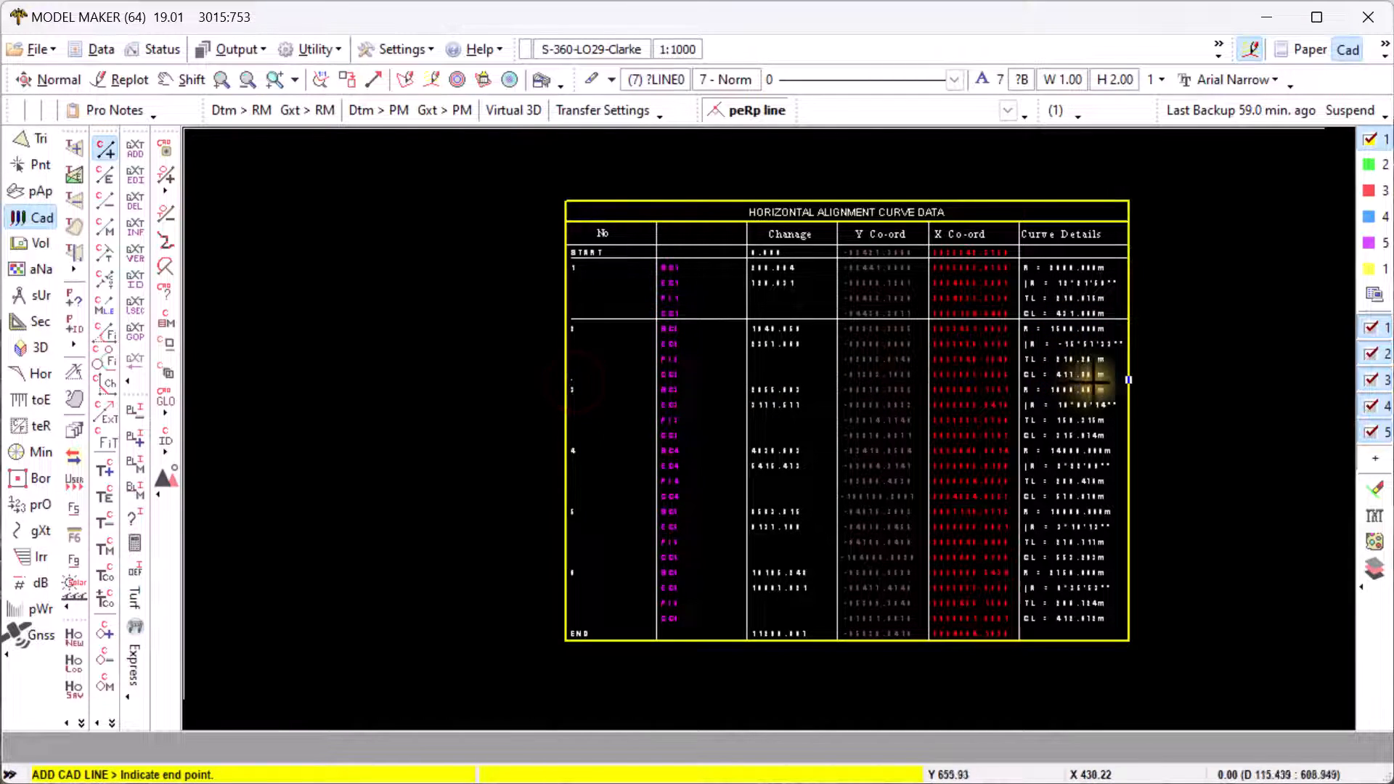
click(1126, 383)
scroll(665, 481, up, 2)
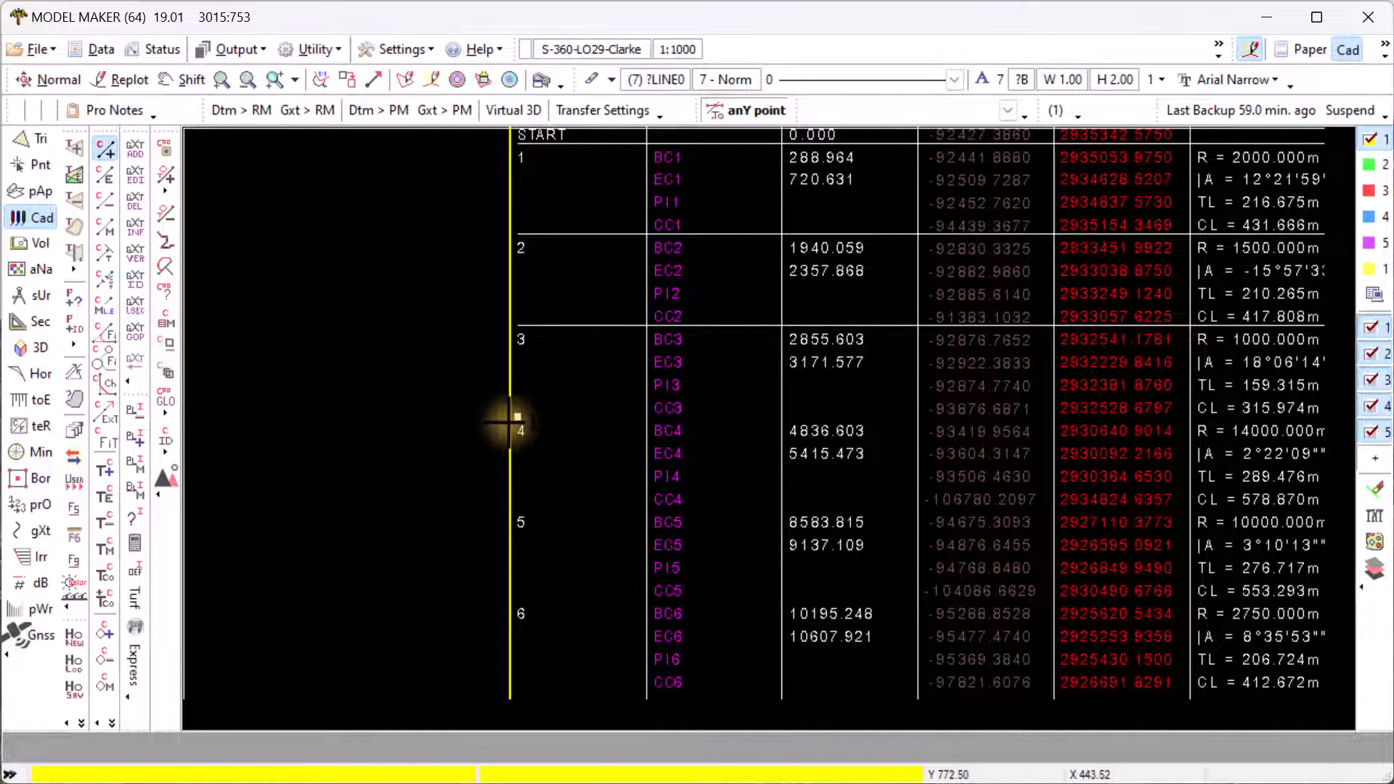
click(517, 417)
key(r)
scroll(611, 405, down, 2)
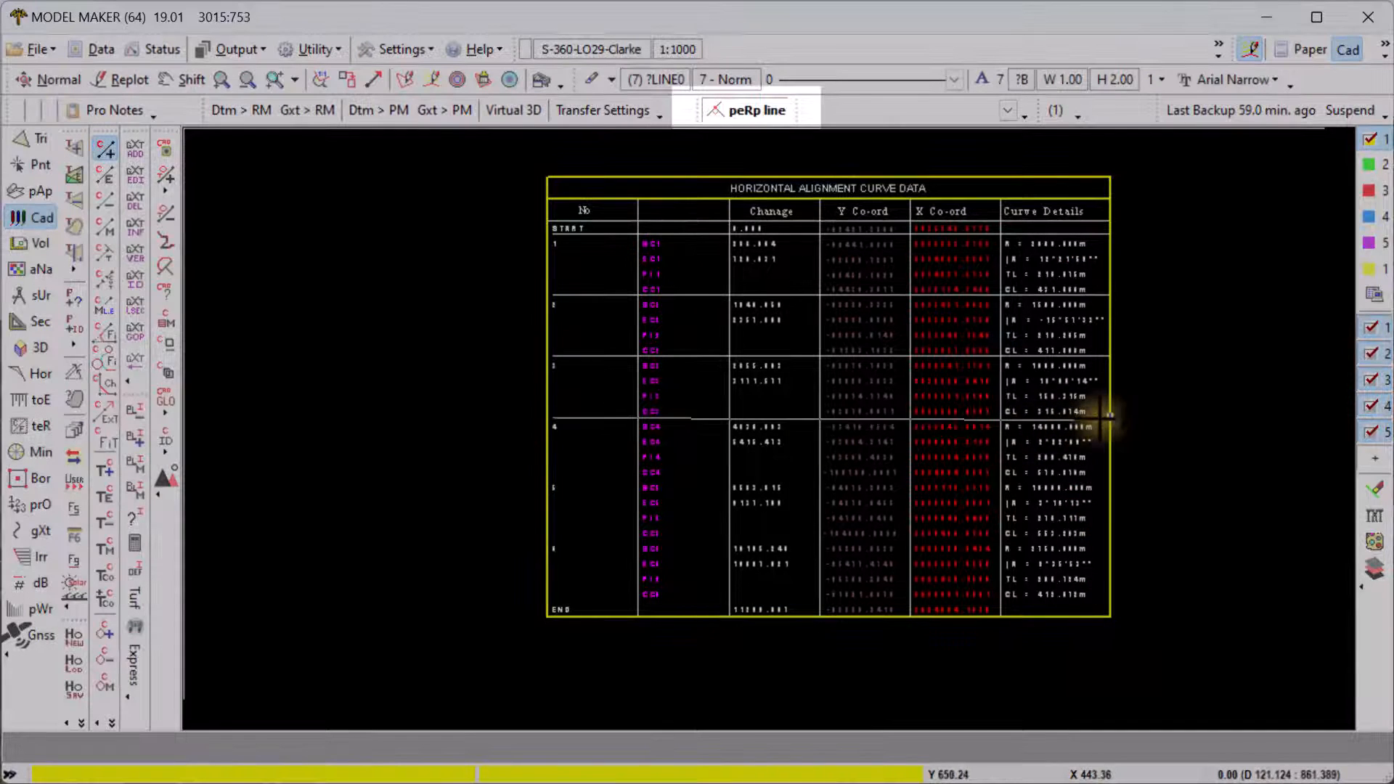
click(1104, 417)
- Add row lines under curves 4 and 5 and above the END row, then close Lines - Add
click(552, 480)
key(r)
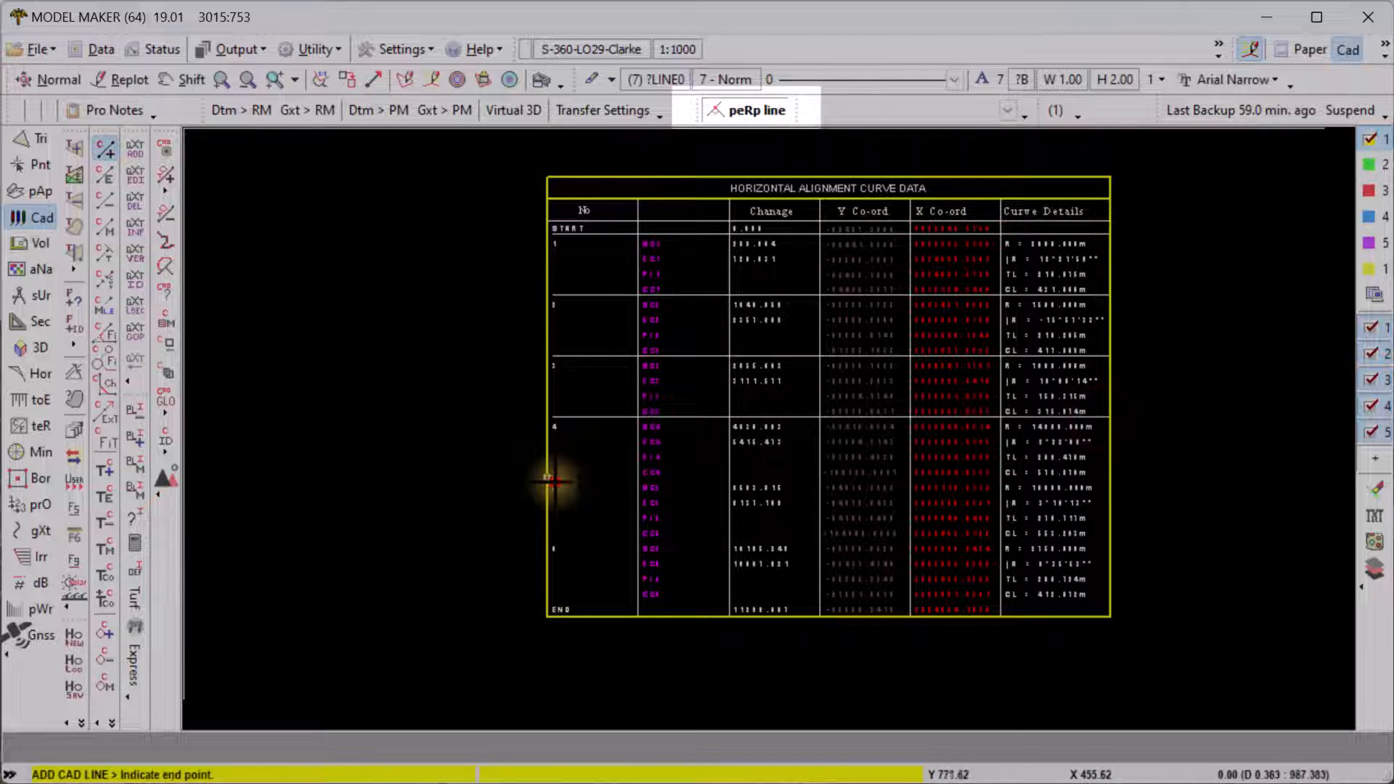
click(1110, 480)
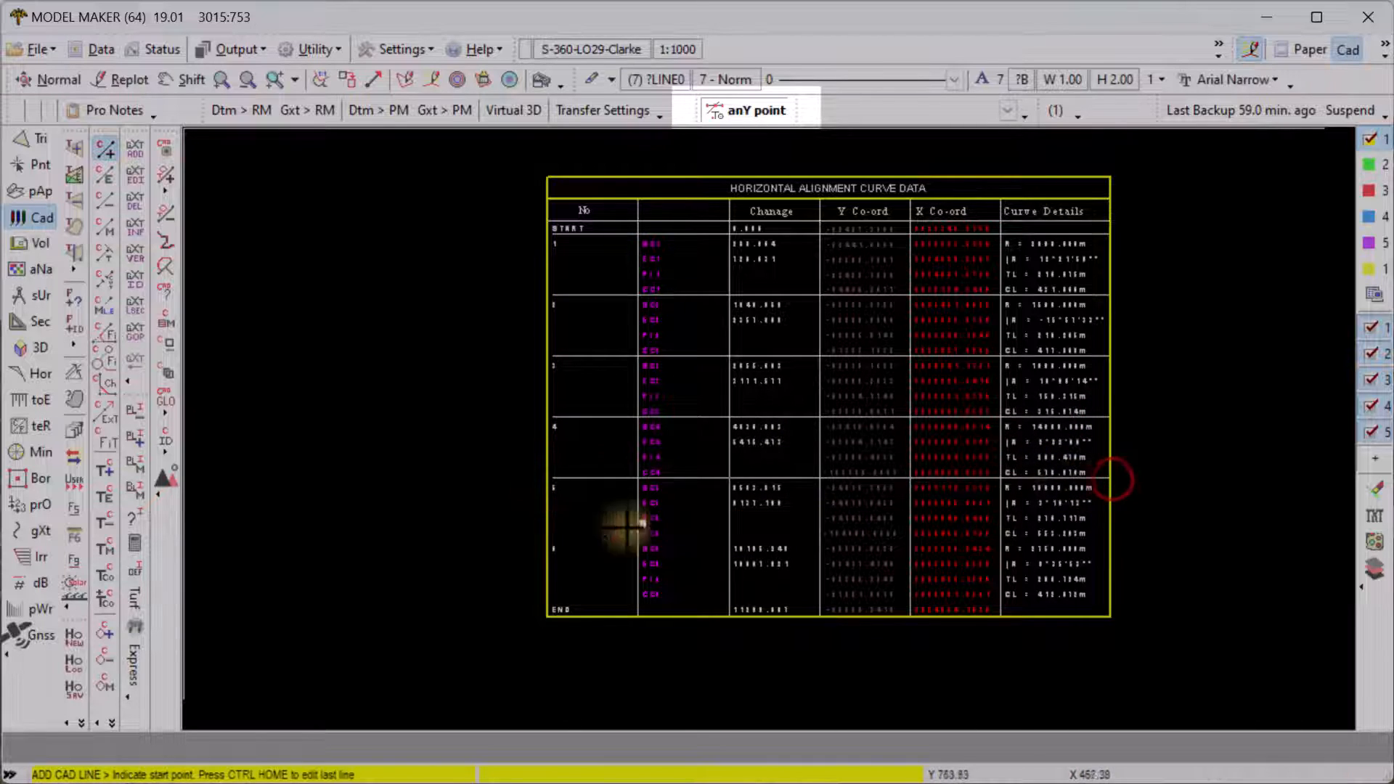
click(551, 542)
key(r)
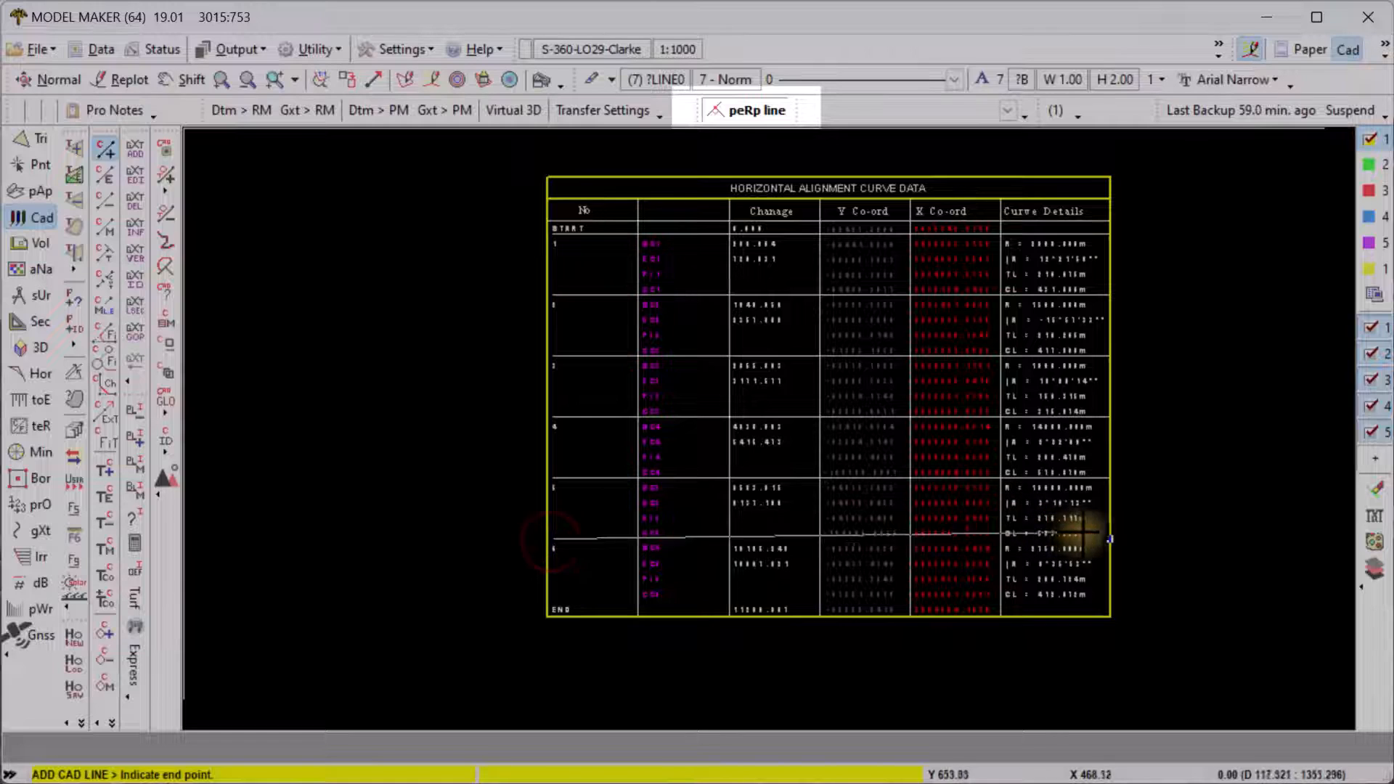
click(1109, 538)
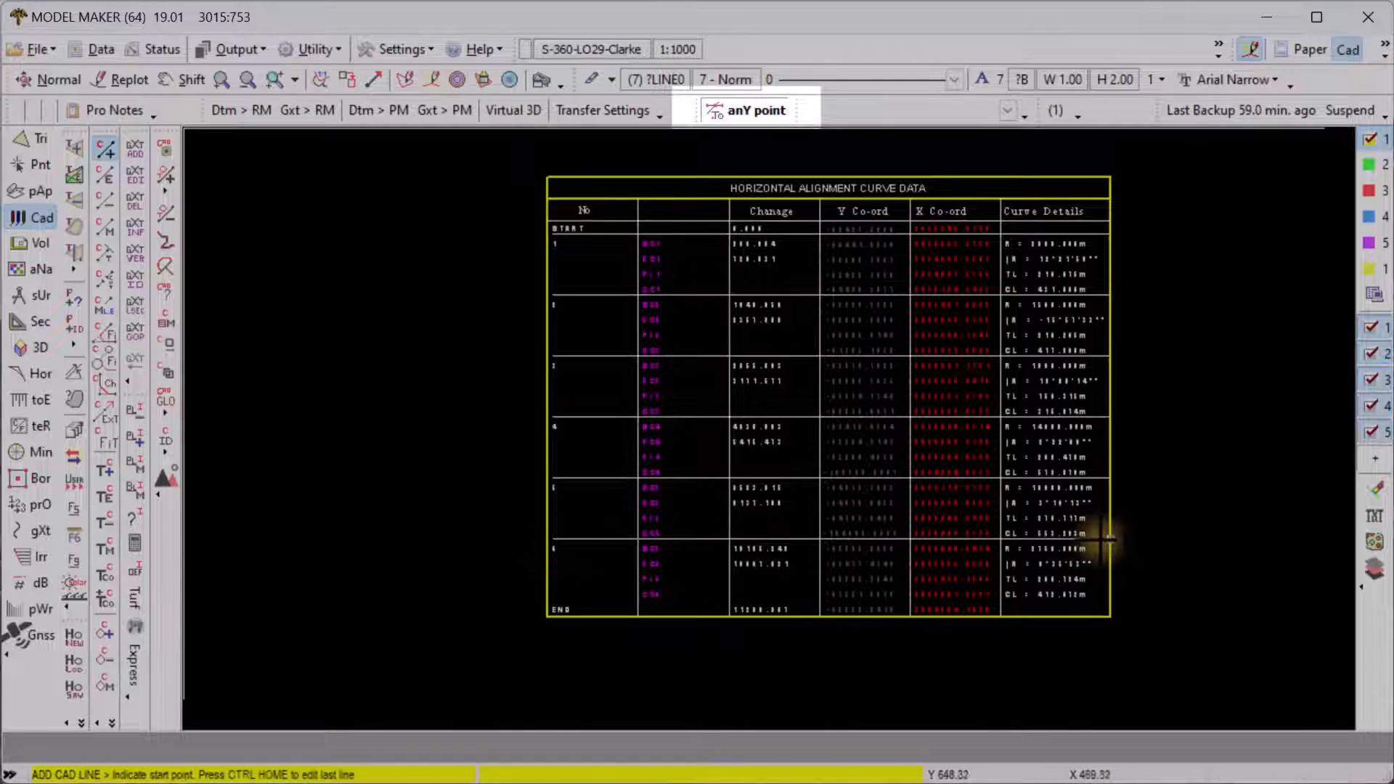
click(550, 602)
key(r)
click(1109, 601)
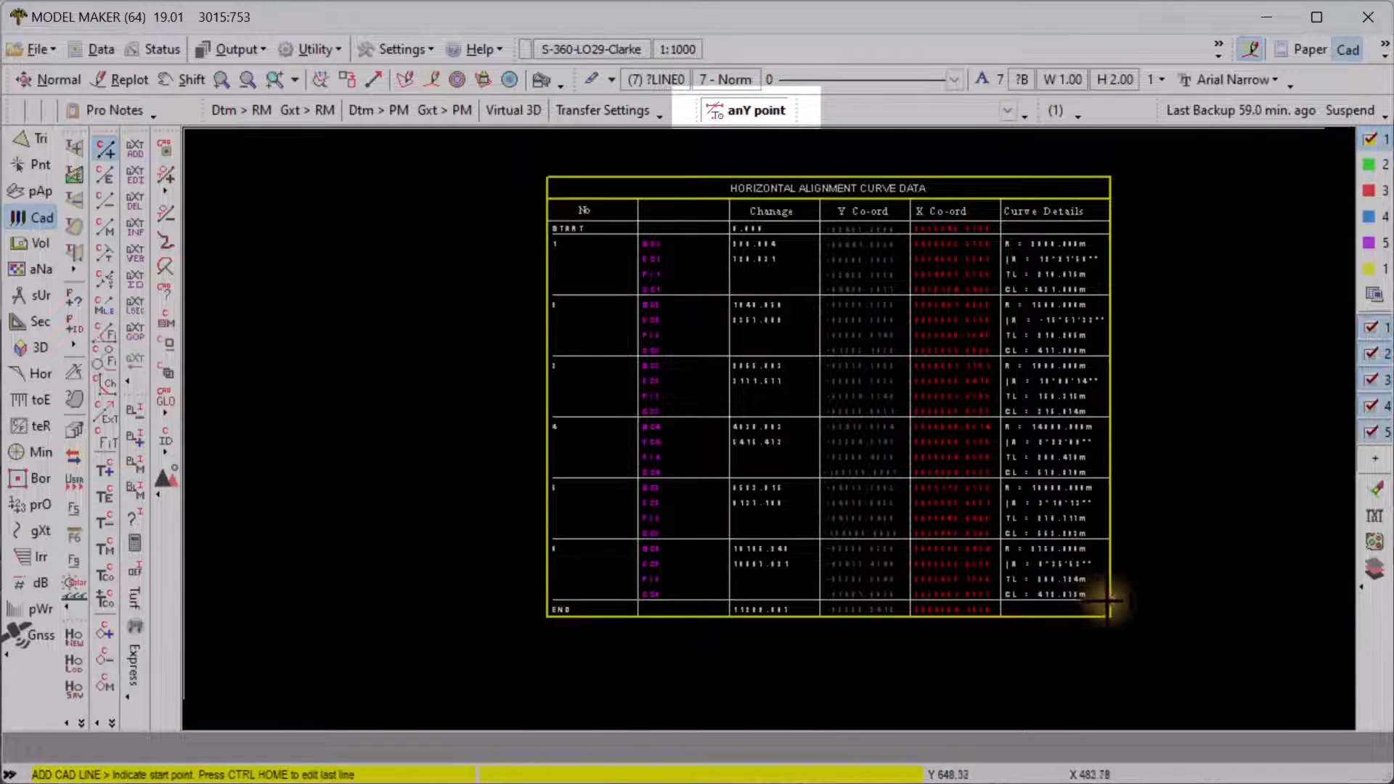
right_click(1106, 597)
click(829, 562)
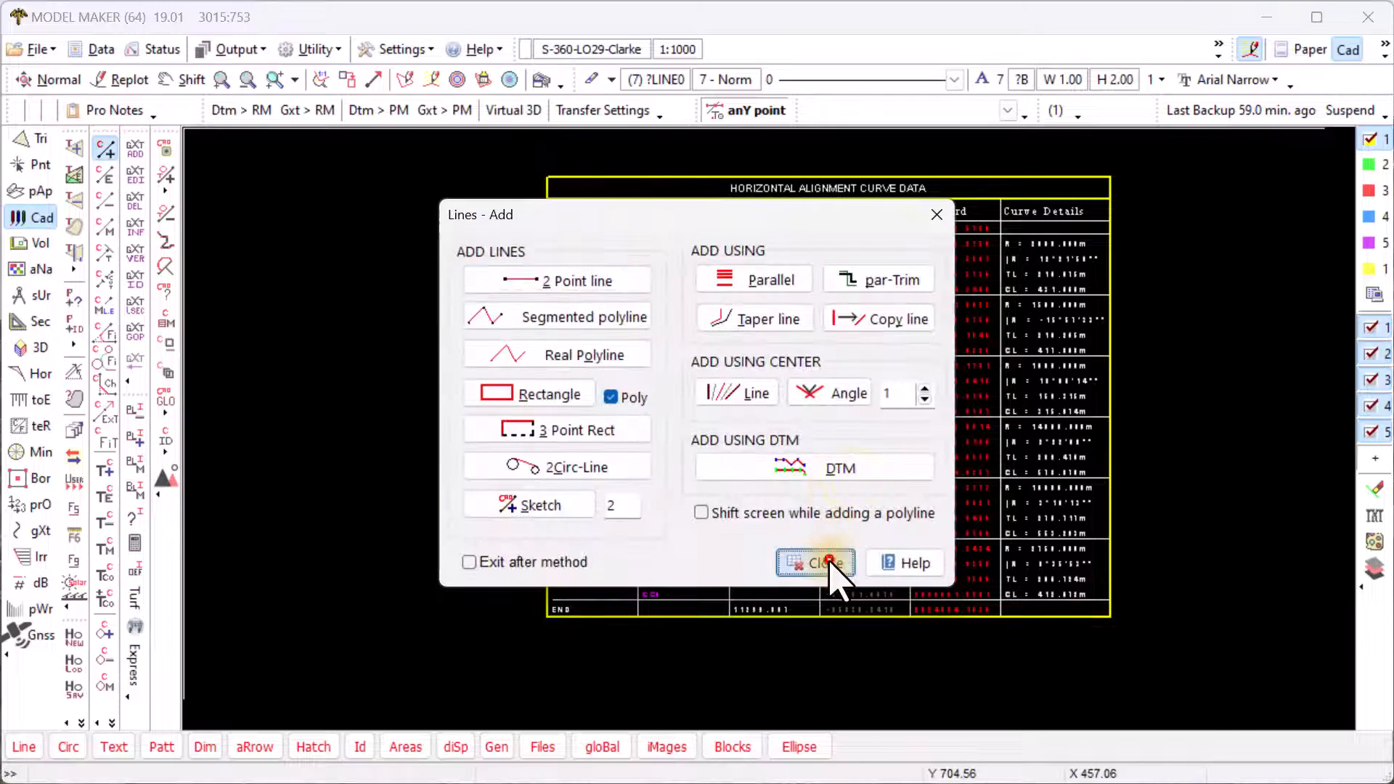
- Trim the row lines' ends so they meet the table's left border
click(102, 253)
click(545, 293)
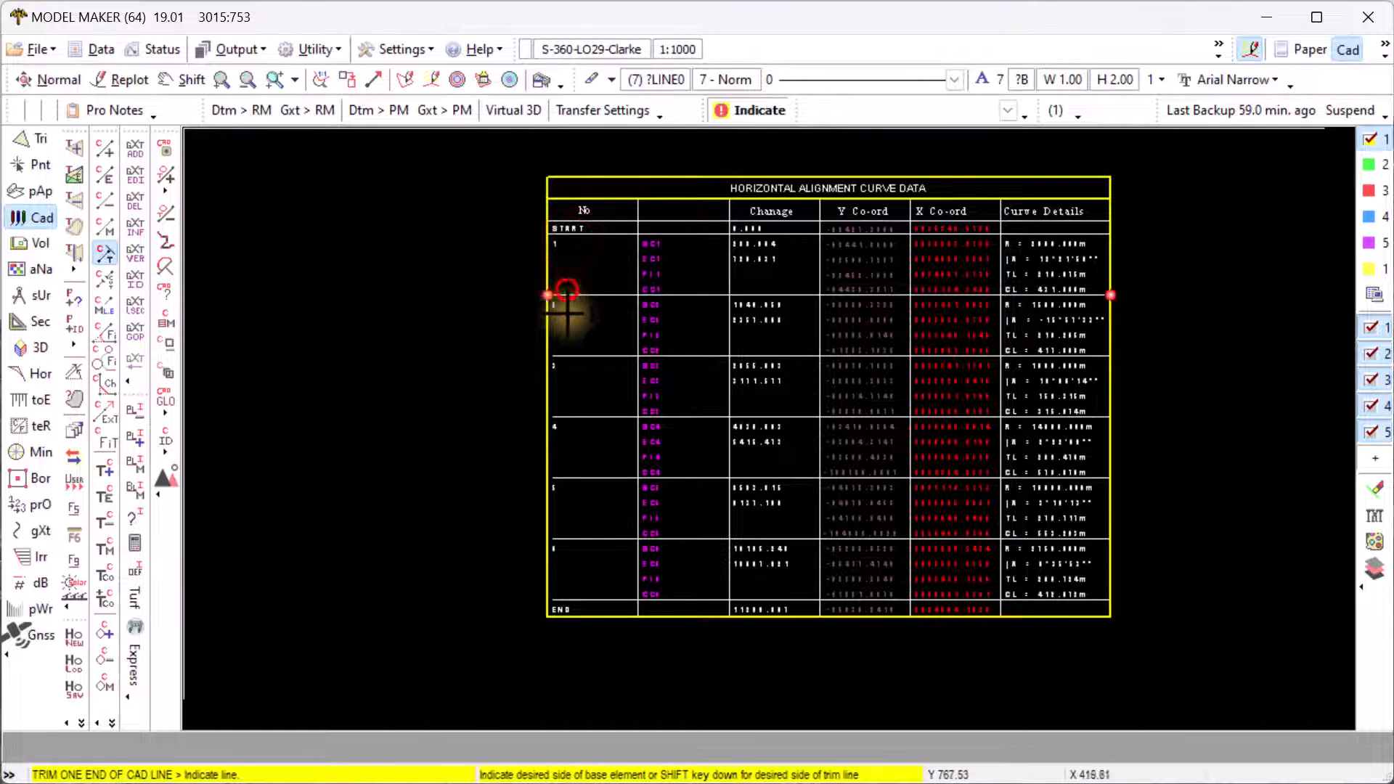
click(568, 351)
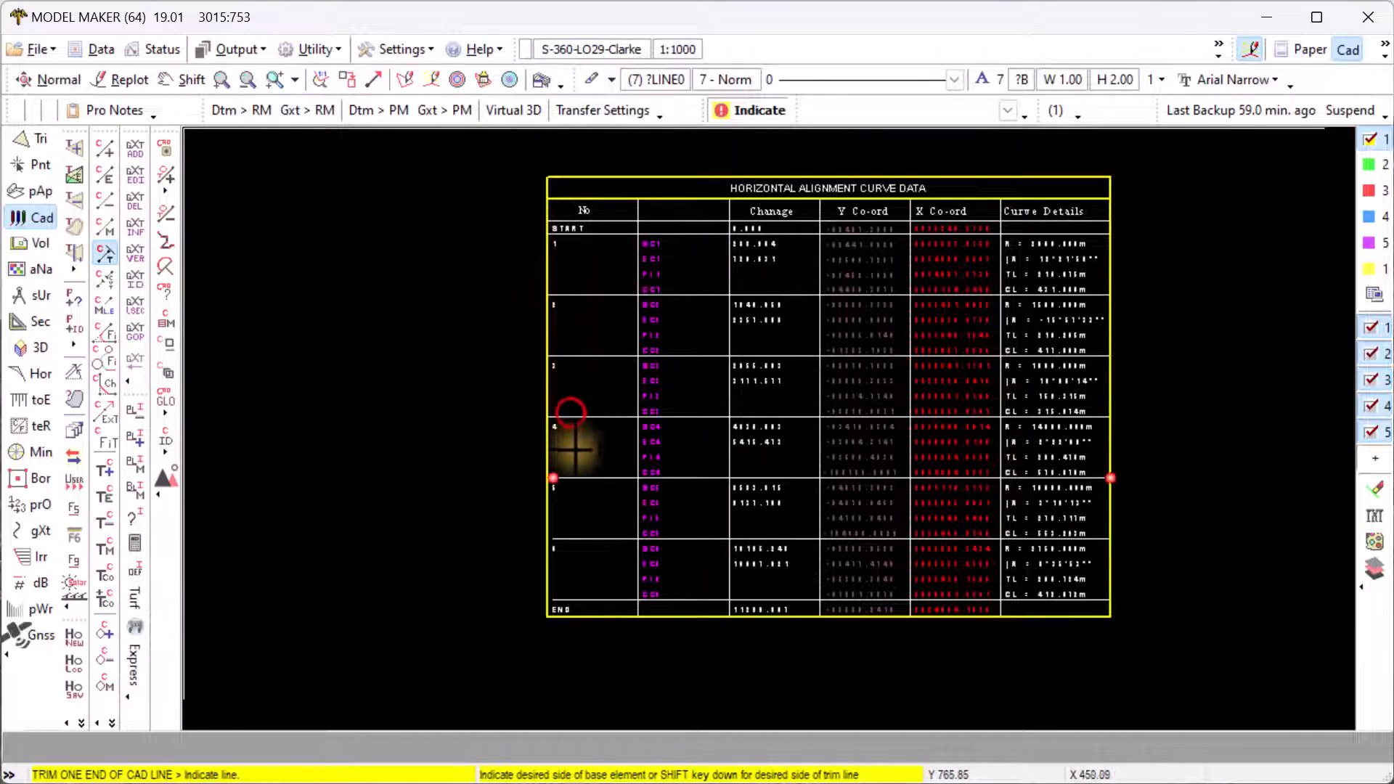
click(578, 533)
click(573, 593)
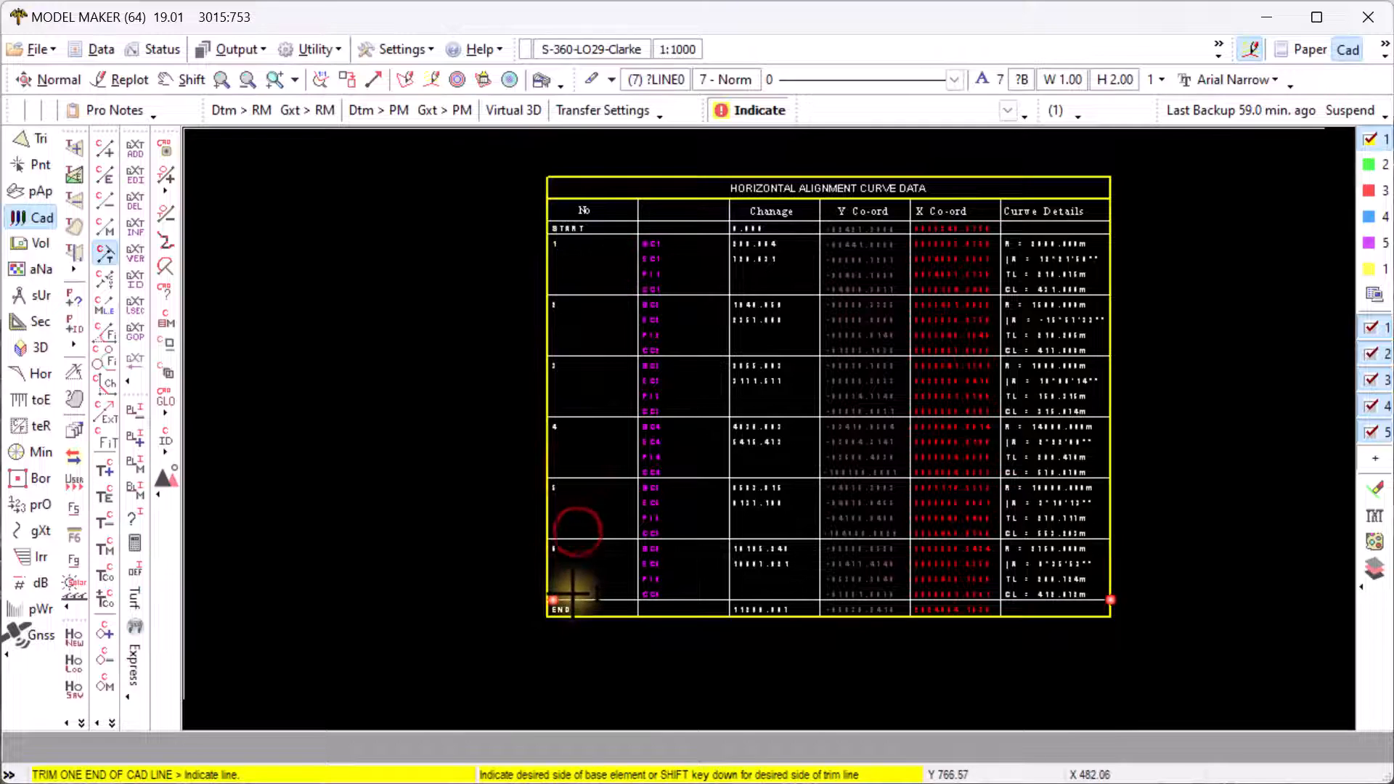
right_click(461, 482)
right_click(372, 405)
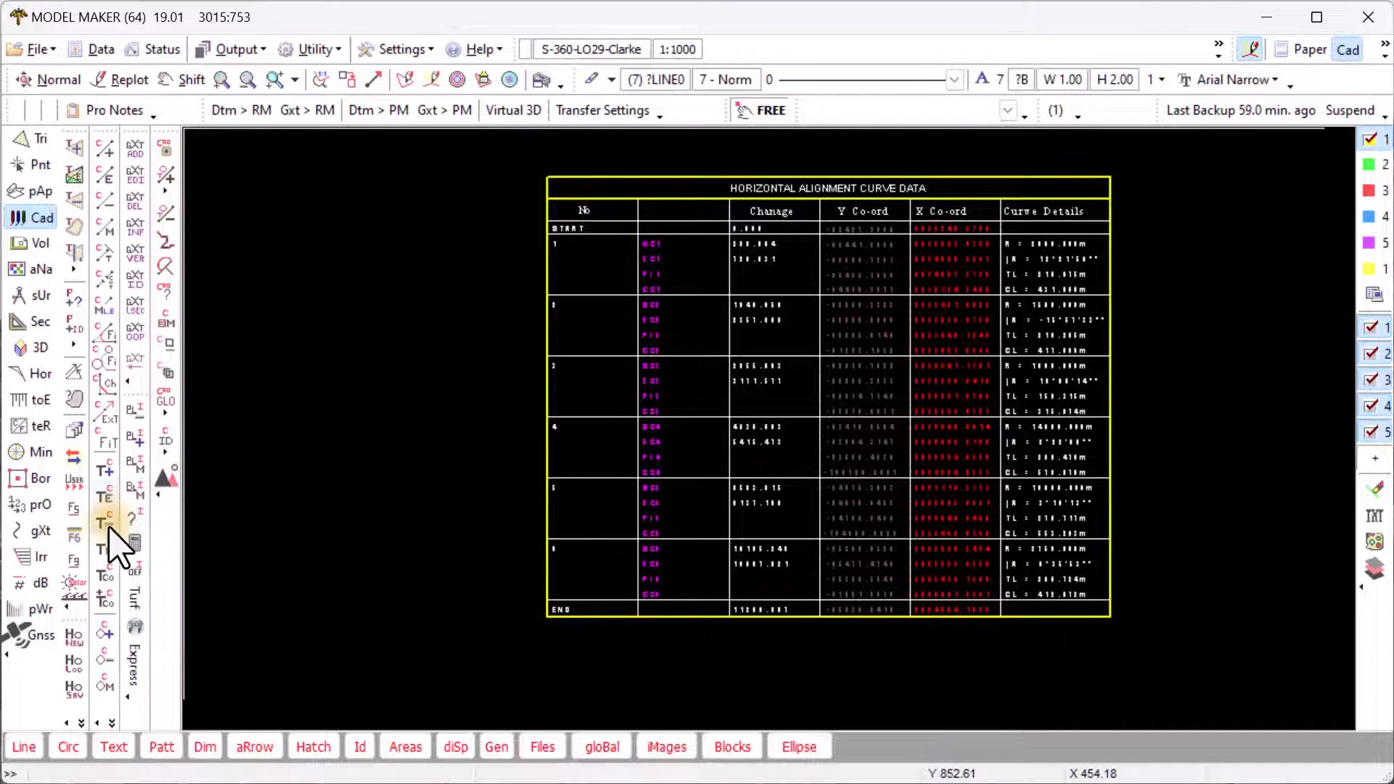
click(106, 550)
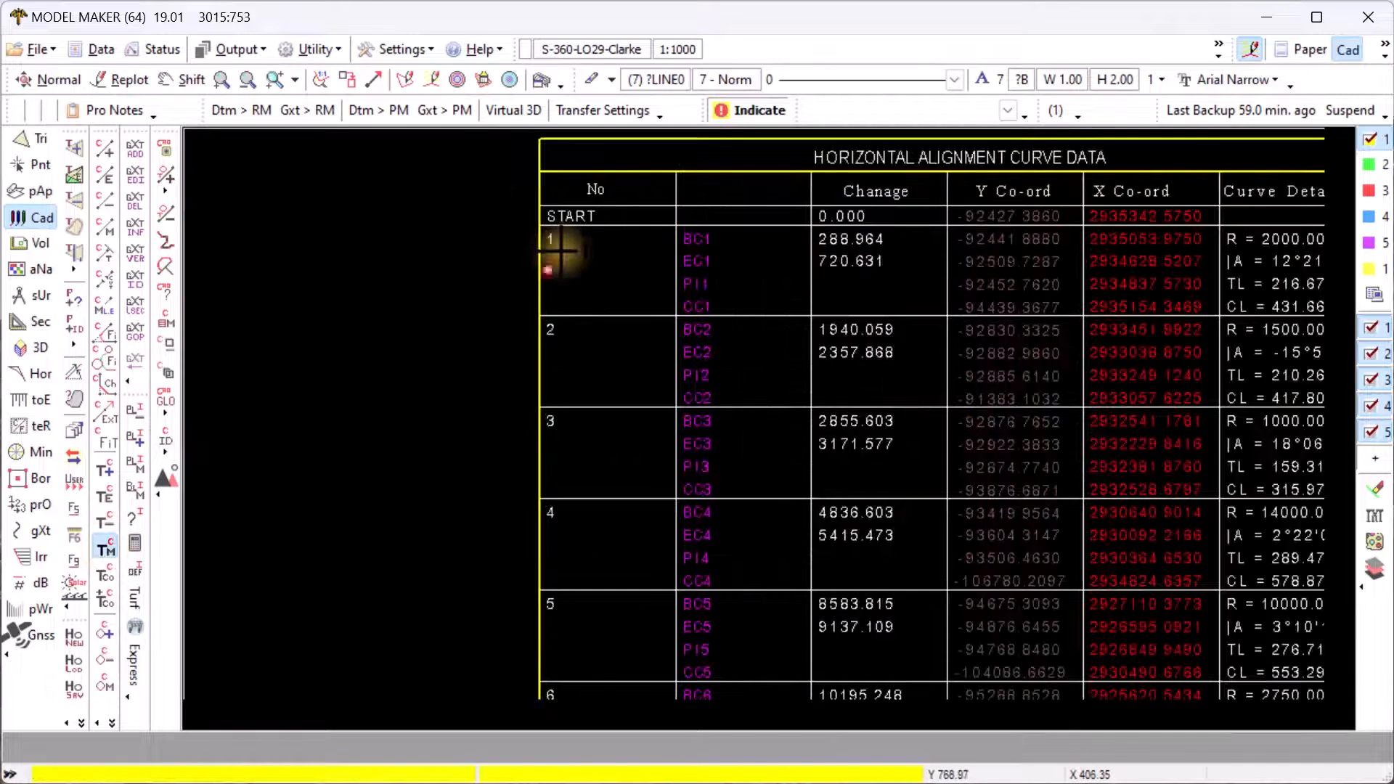
- Move row numbers 1, 2 and 3 to mid-row using anY point snapping
scroll(561, 251, up, 3)
middle_drag(628, 353, 535, 283)
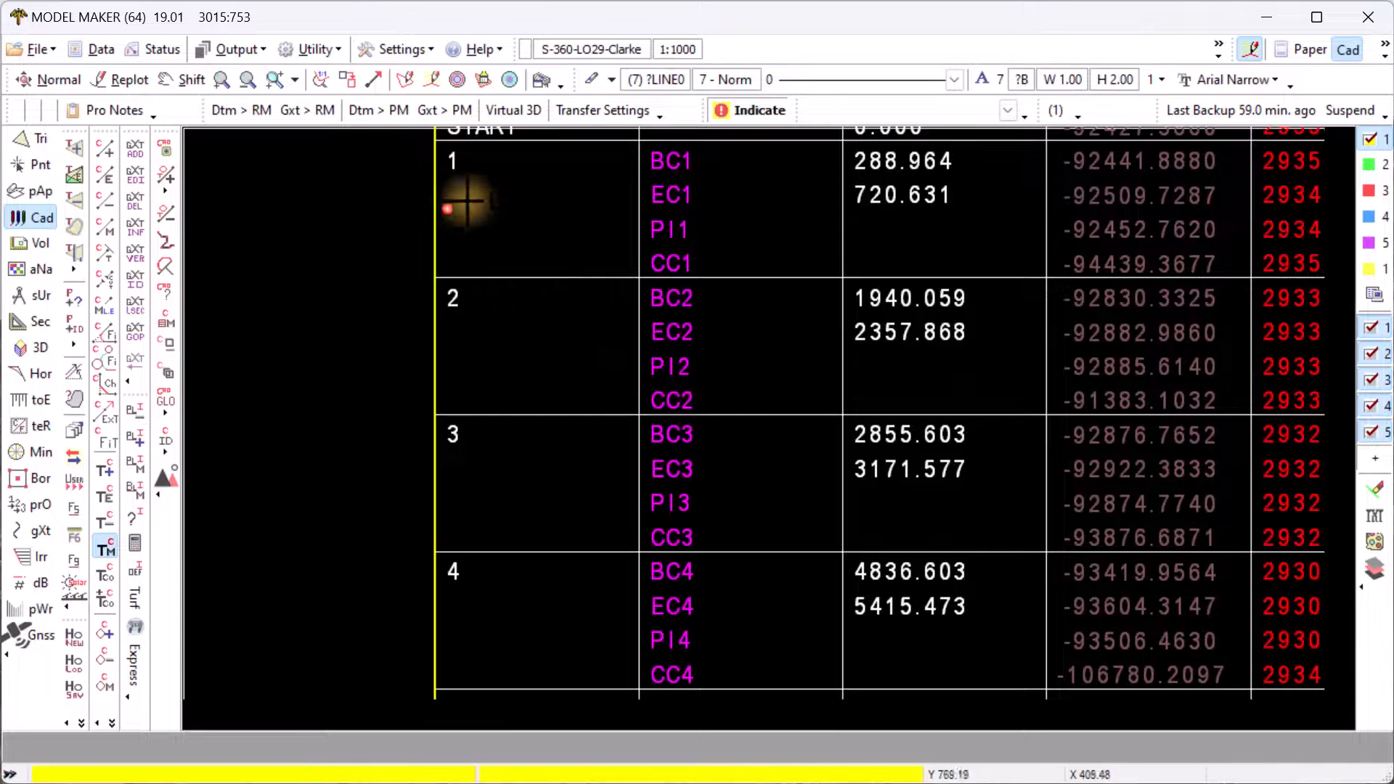
click(451, 172)
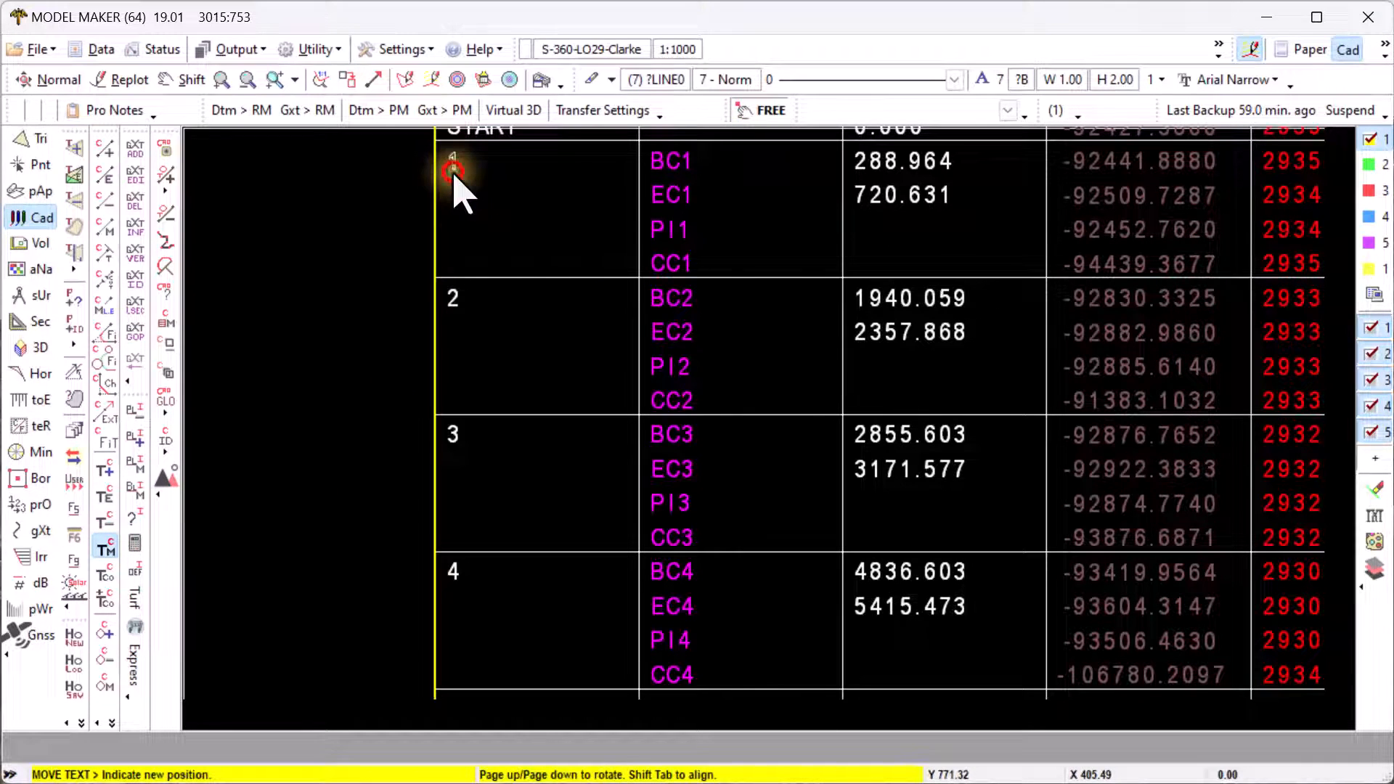
click(761, 110)
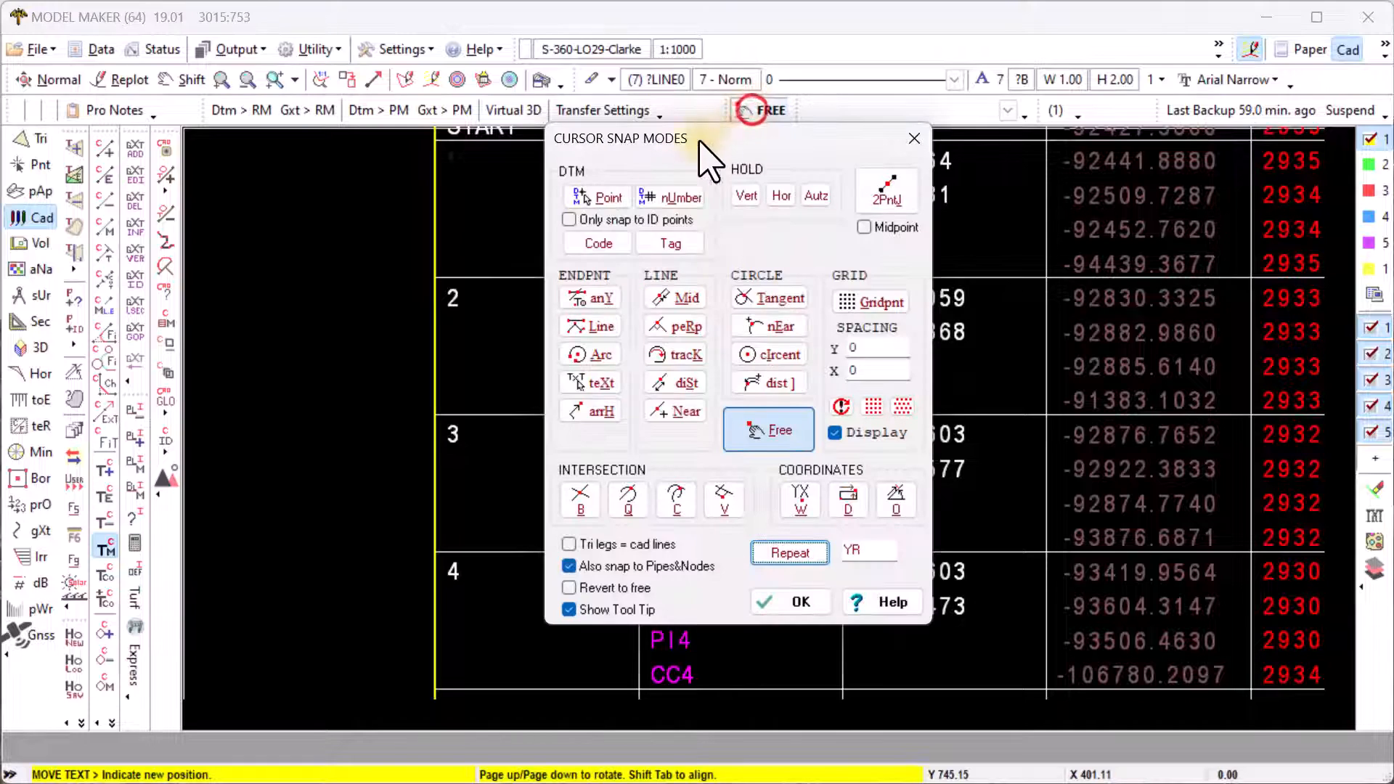
click(579, 297)
click(450, 209)
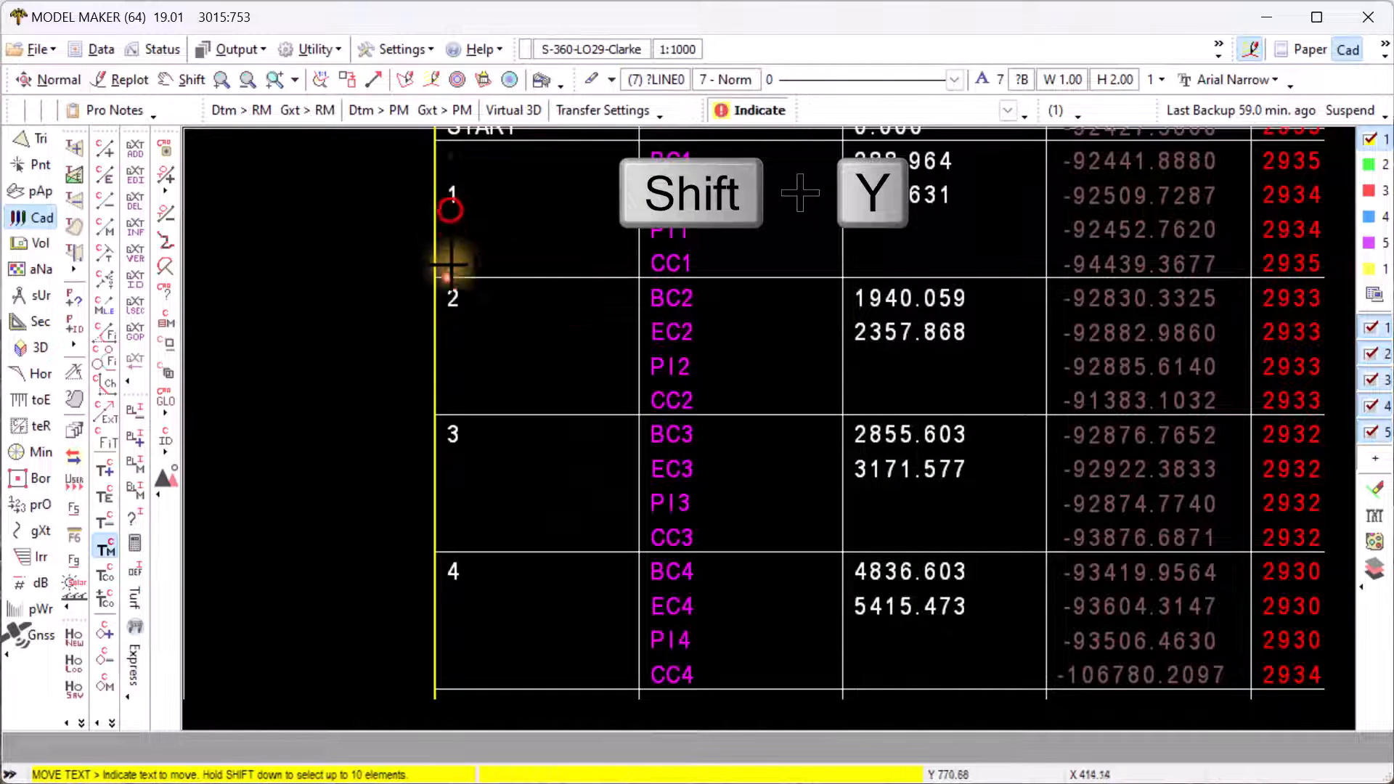
click(450, 308)
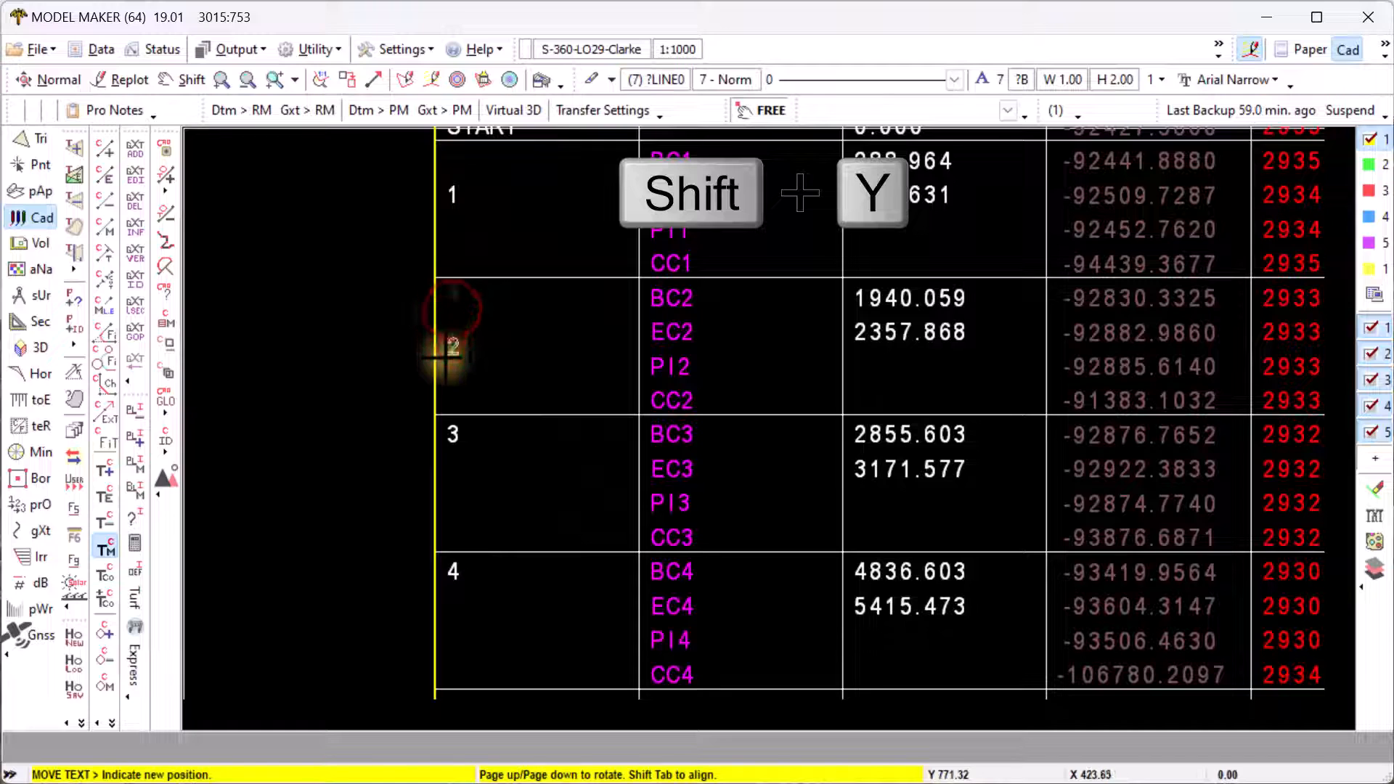
click(441, 343)
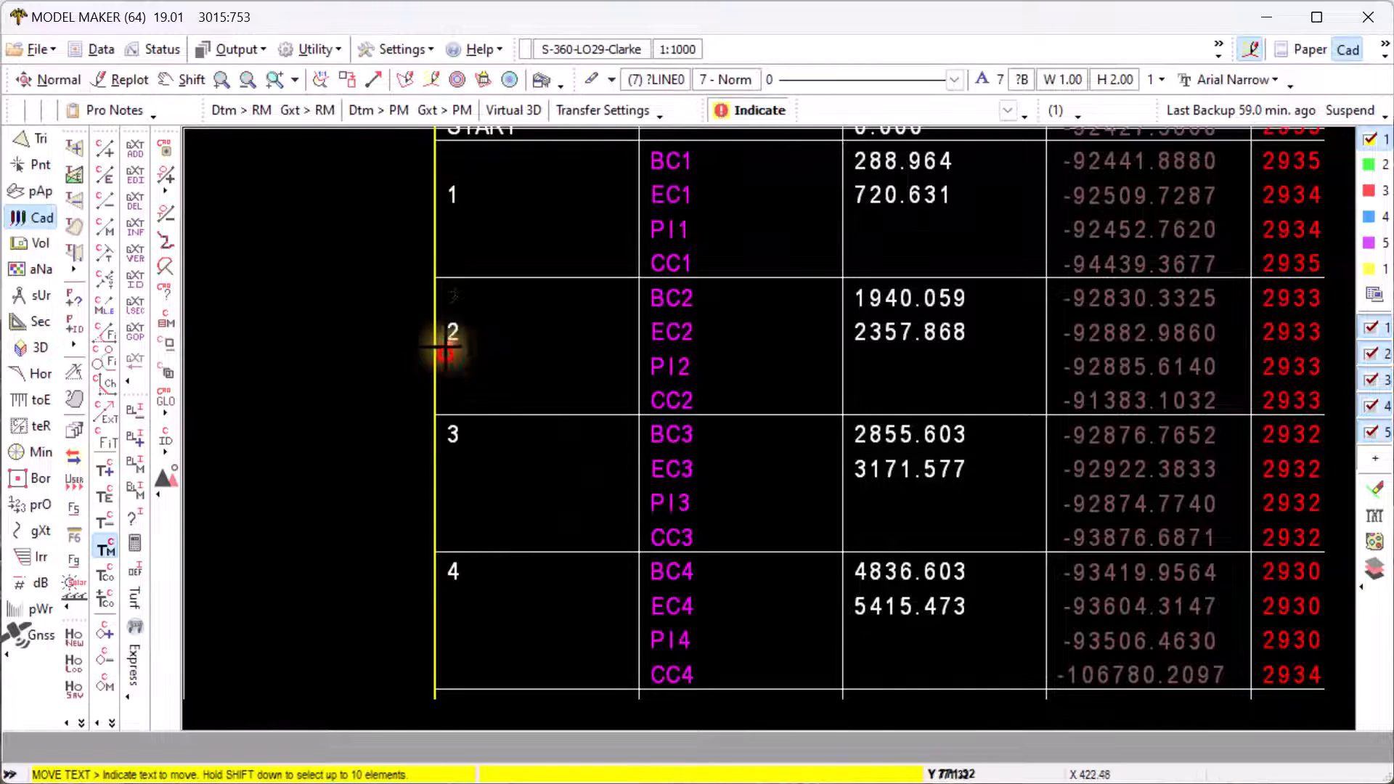
click(451, 444)
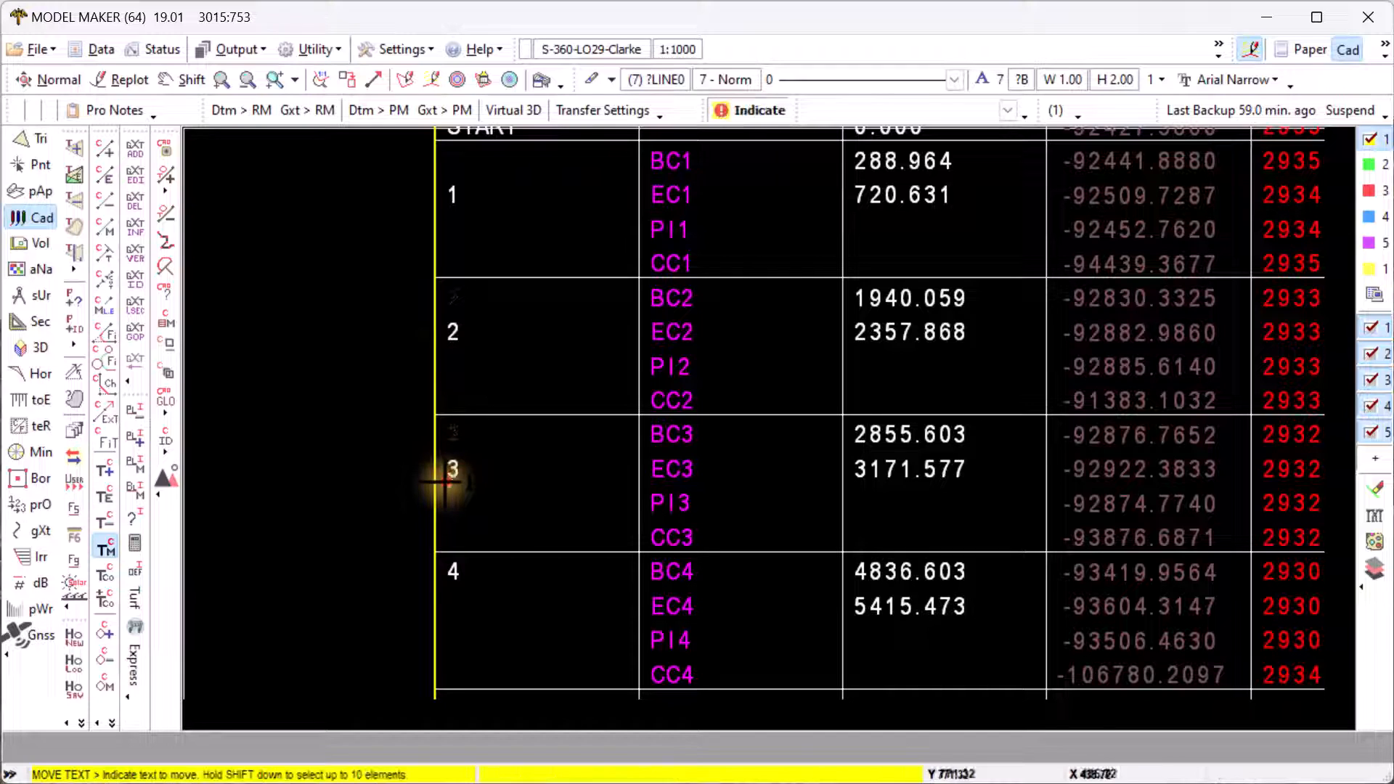
click(445, 480)
- Move row numbers 4, 5 and 6 to mid-row and zoom out over the table
click(451, 577)
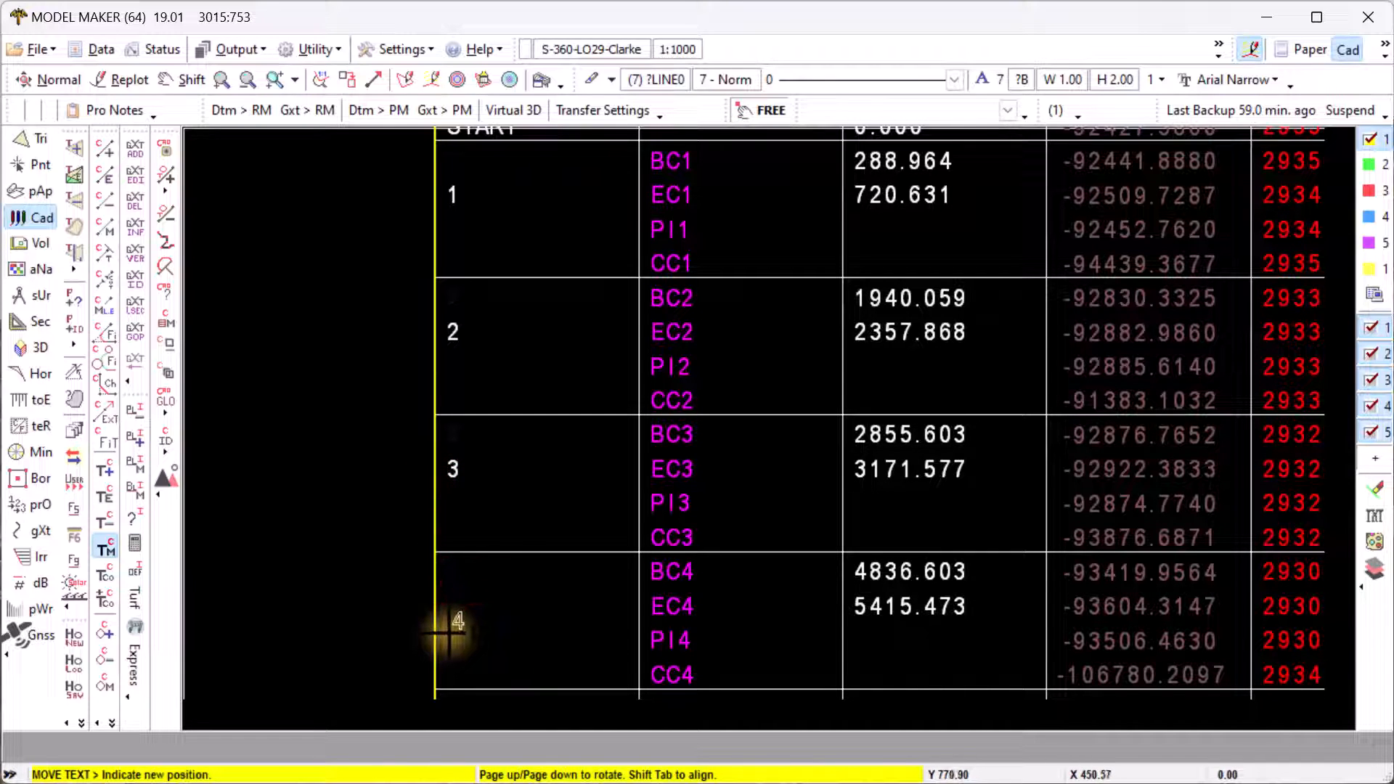
click(452, 623)
mouse_move(455, 612)
middle_down()
mouse_move(560, 467)
mouse_move(523, 327)
middle_up()
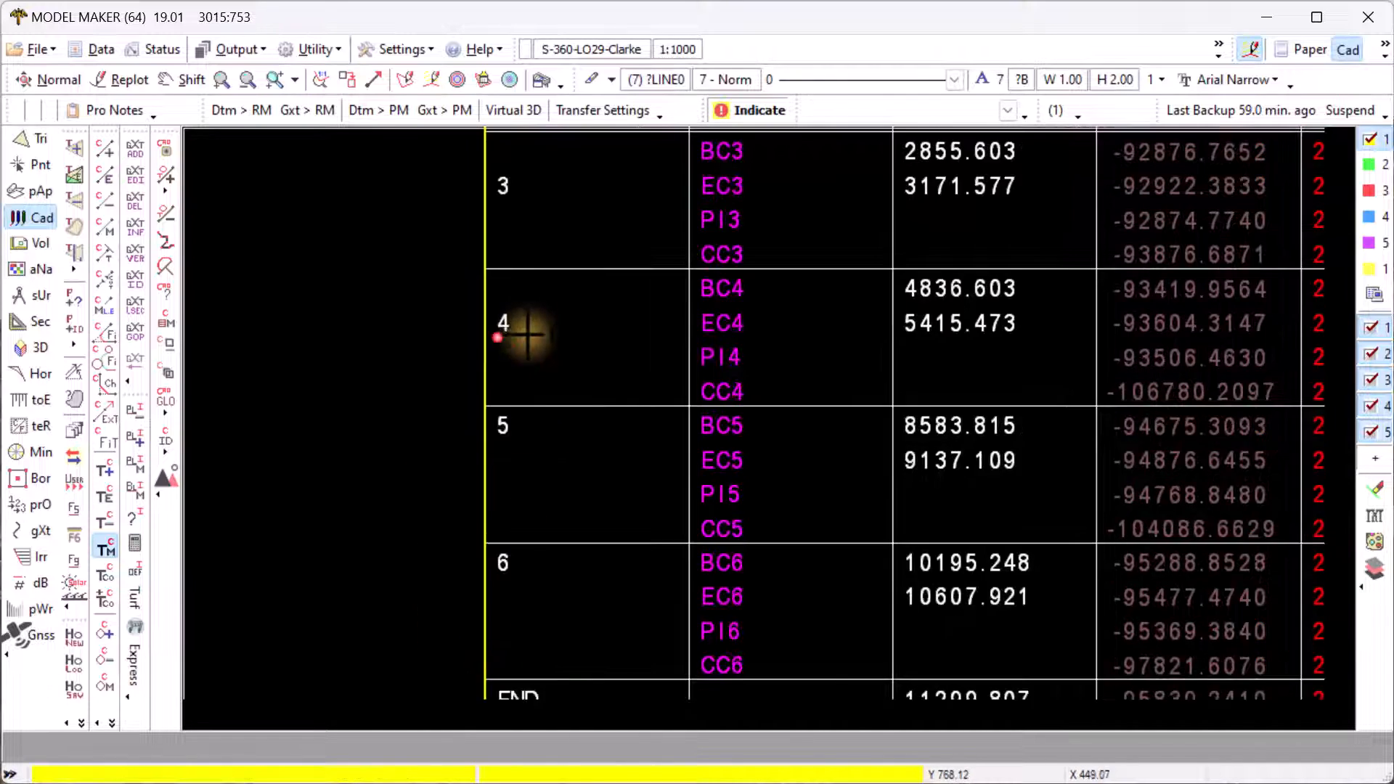
click(506, 431)
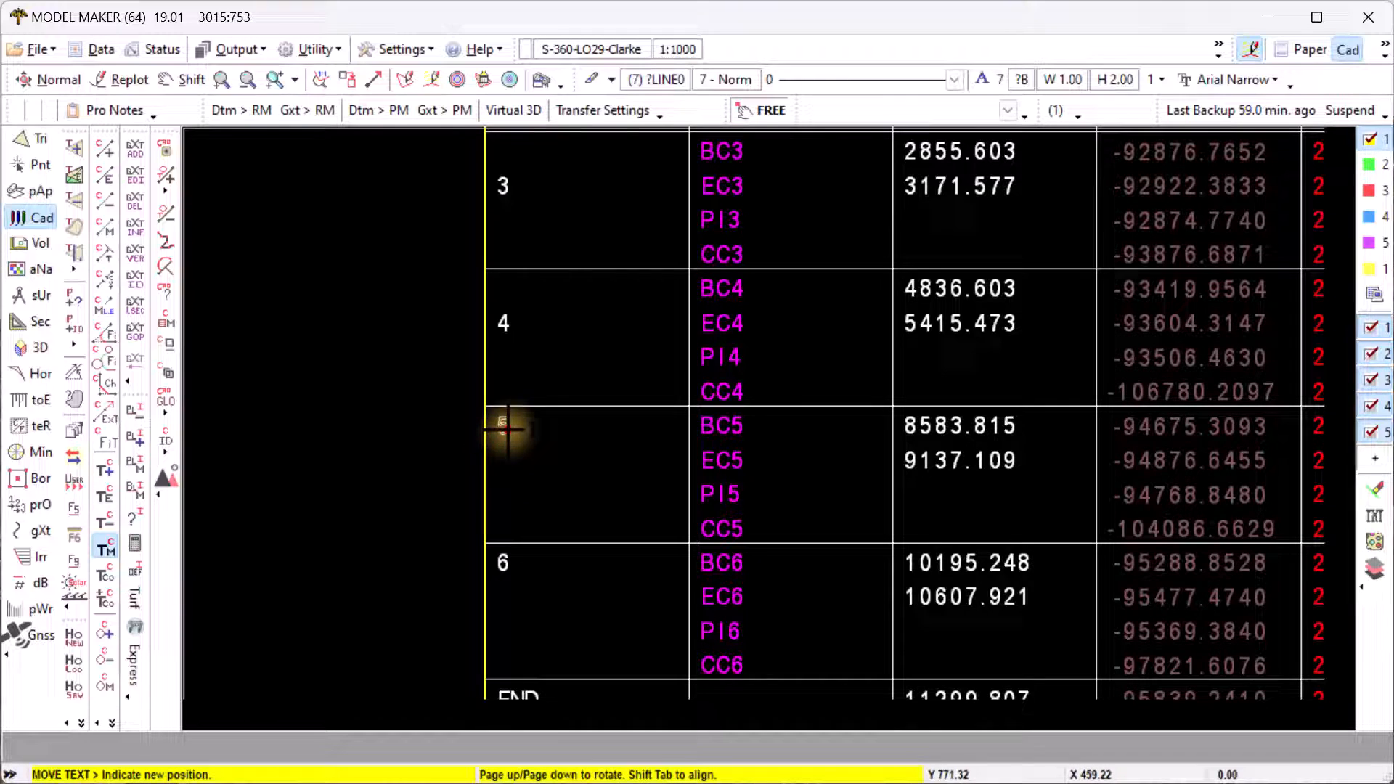
click(499, 473)
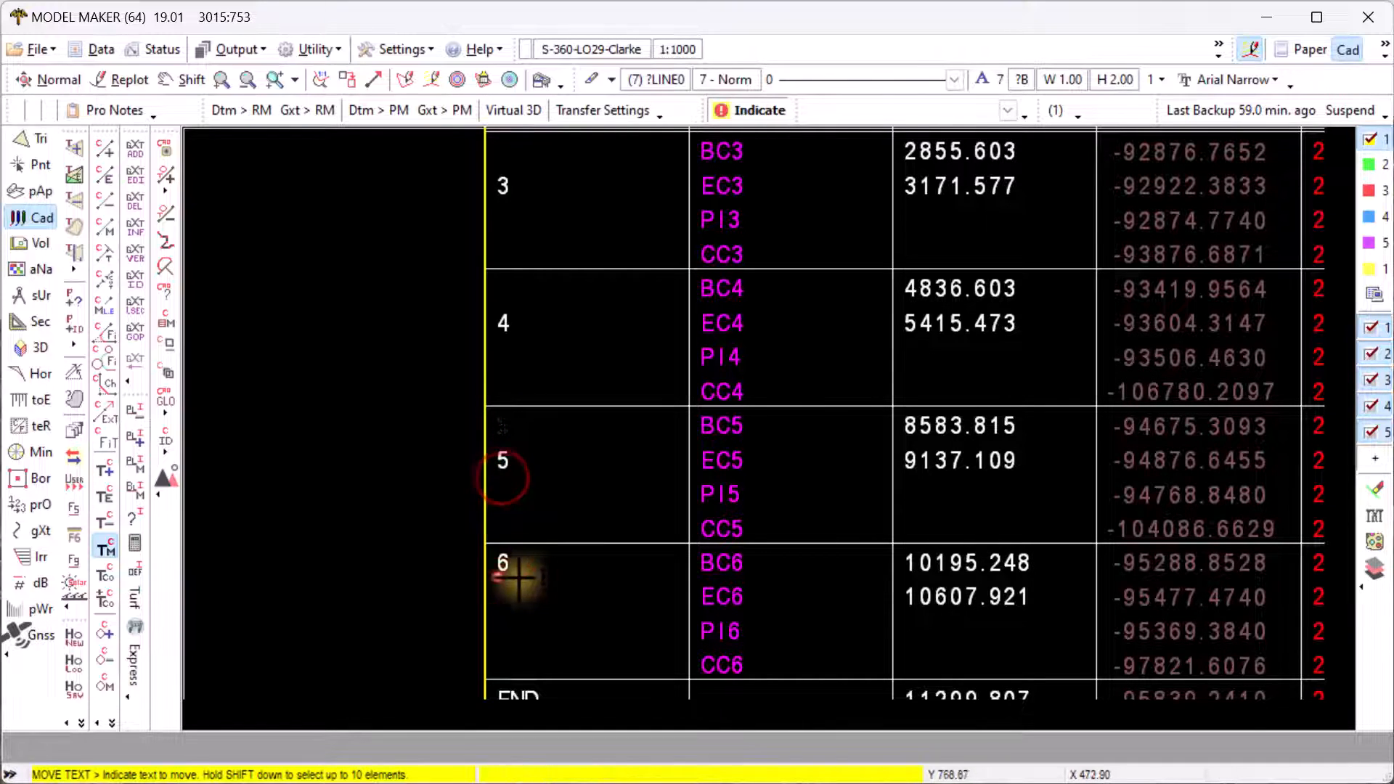
click(501, 571)
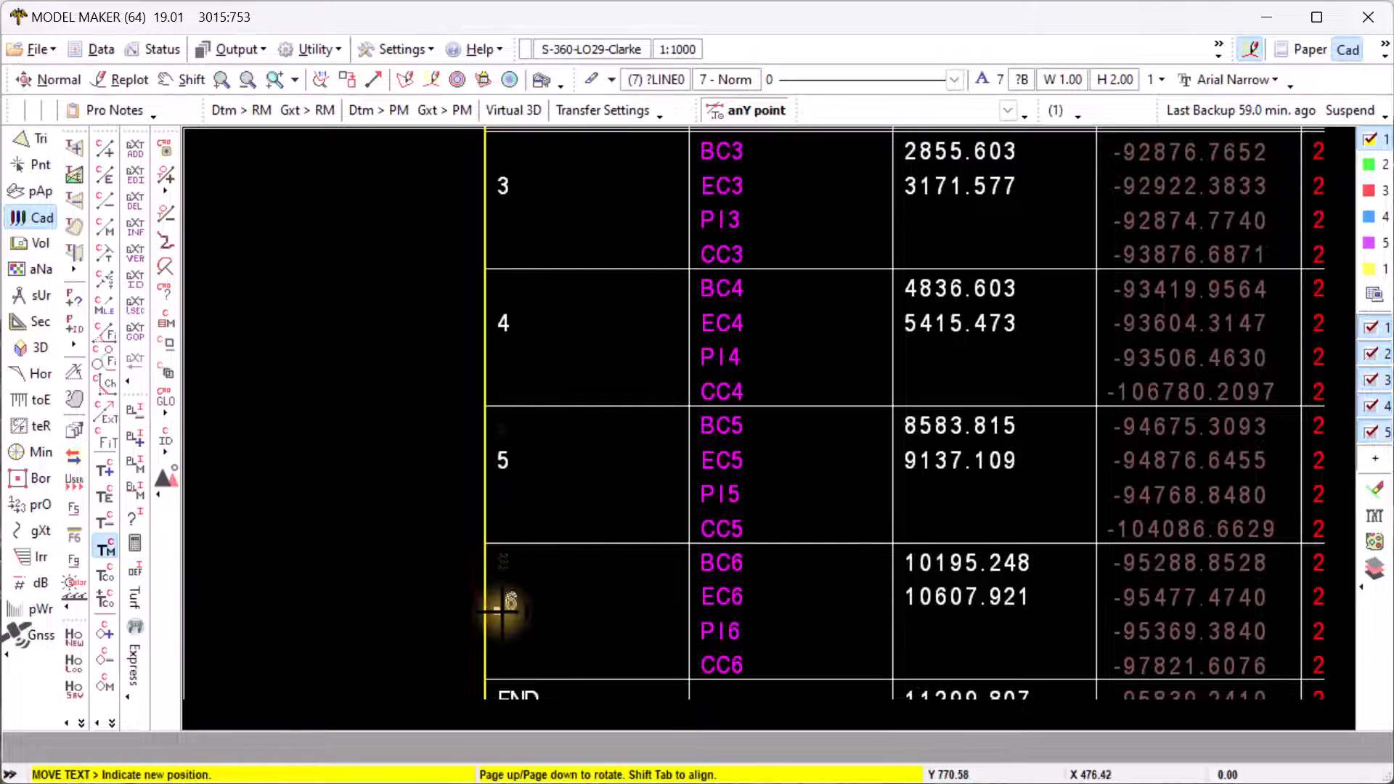
click(504, 605)
scroll(440, 519, down, 1)
scroll(440, 519, down, 1)
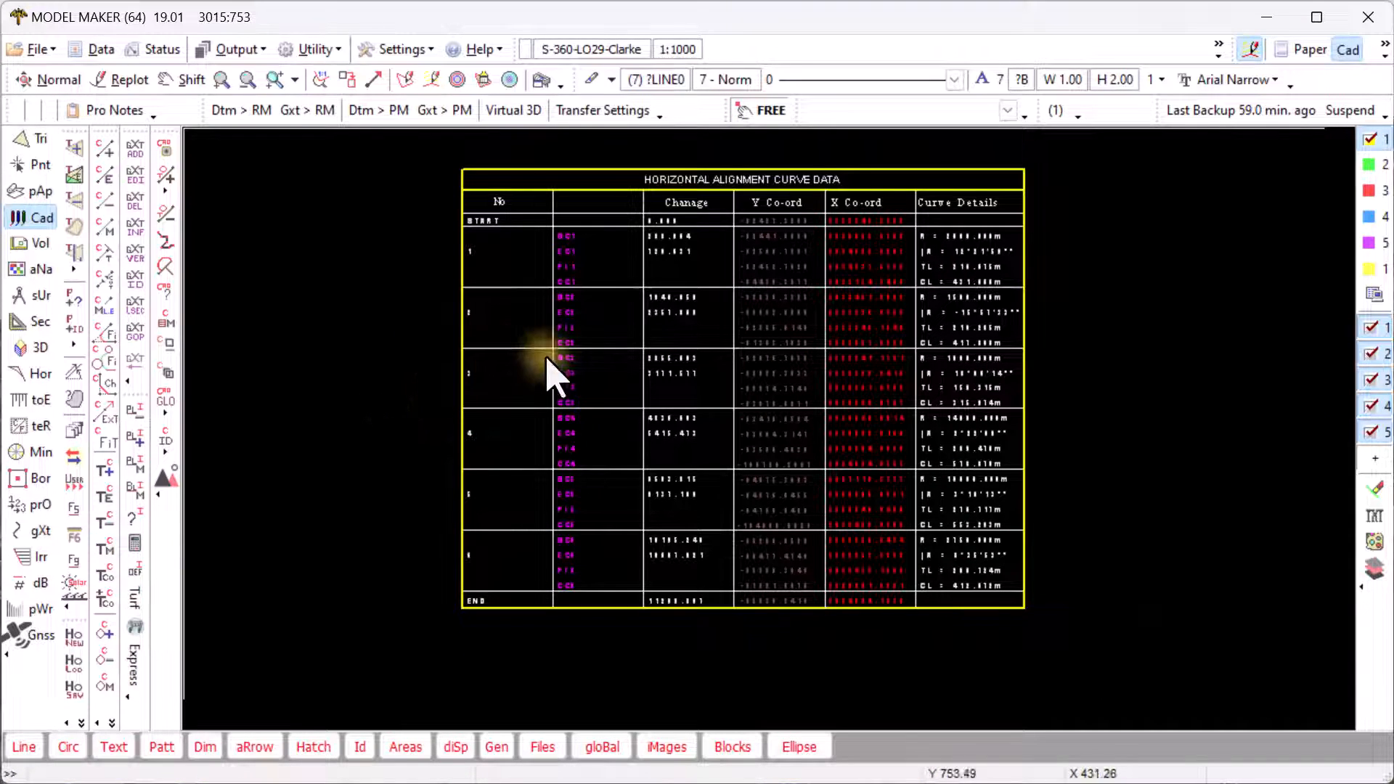
- Move the curve data table block to a new spot, then shift it up and right
click(732, 747)
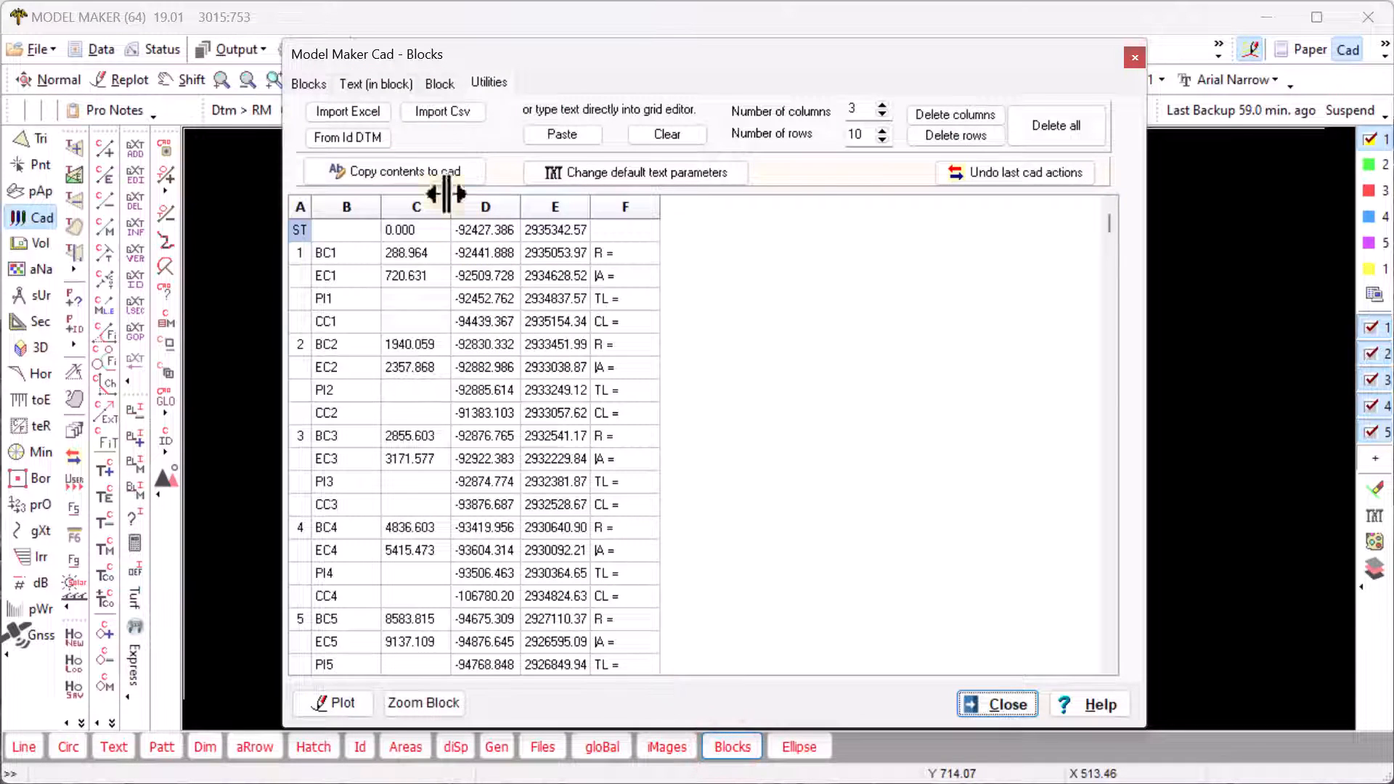
click(438, 84)
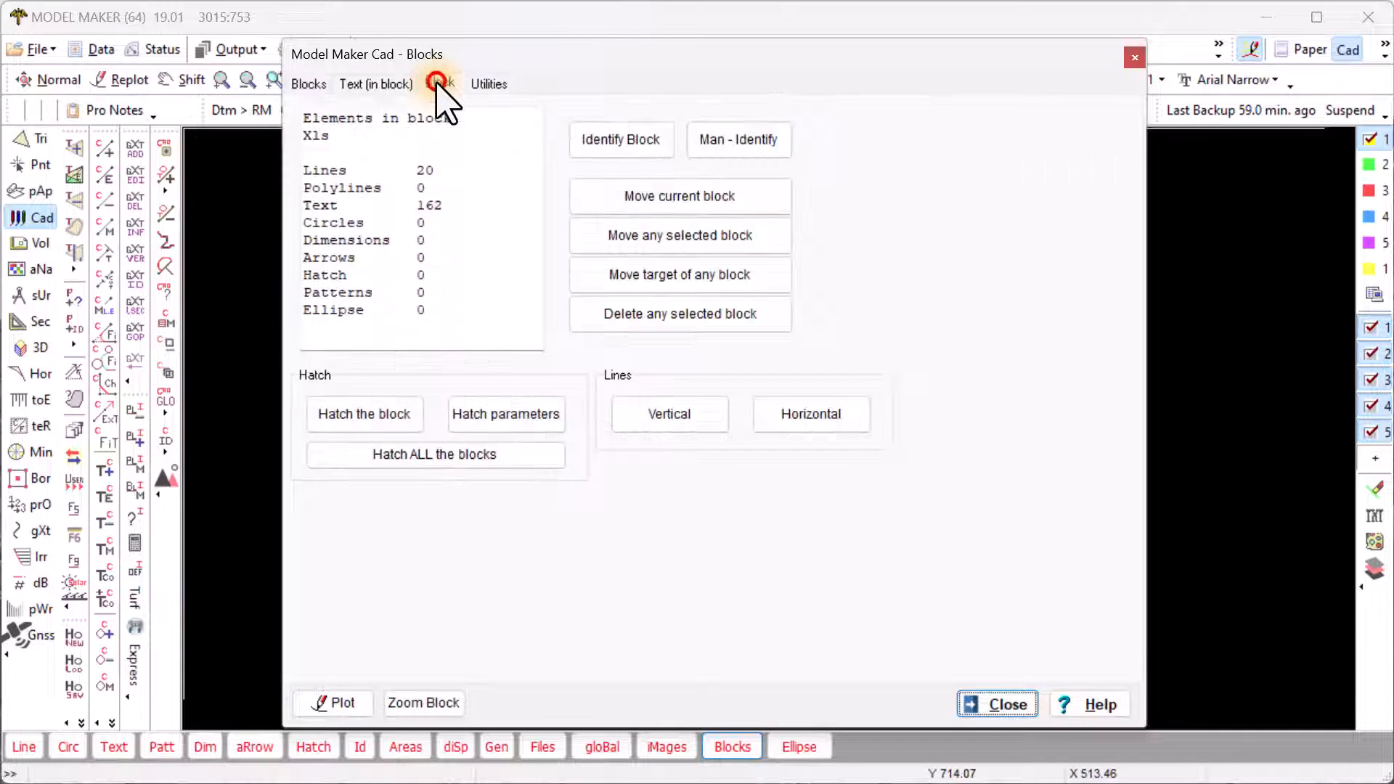
click(643, 198)
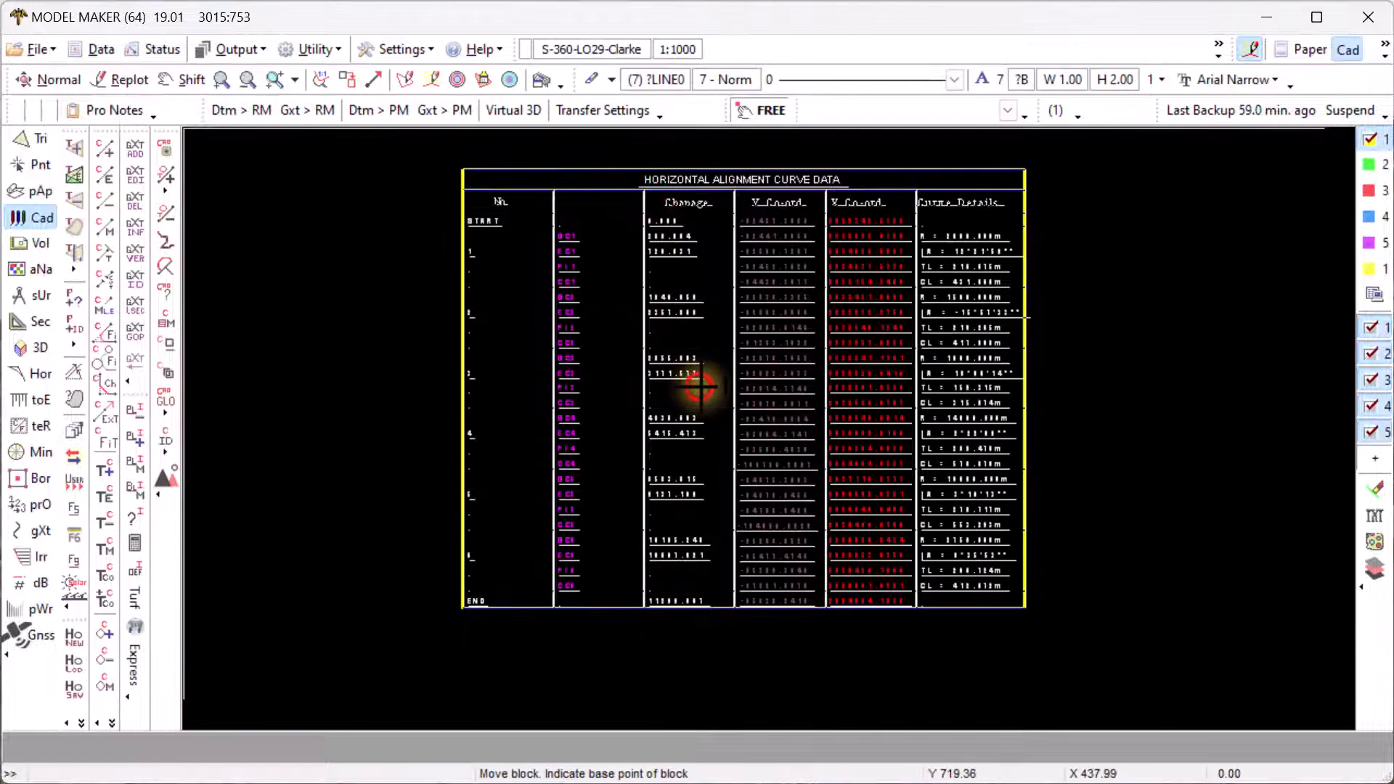
scroll(693, 390, down, 3)
click(693, 390)
click(403, 295)
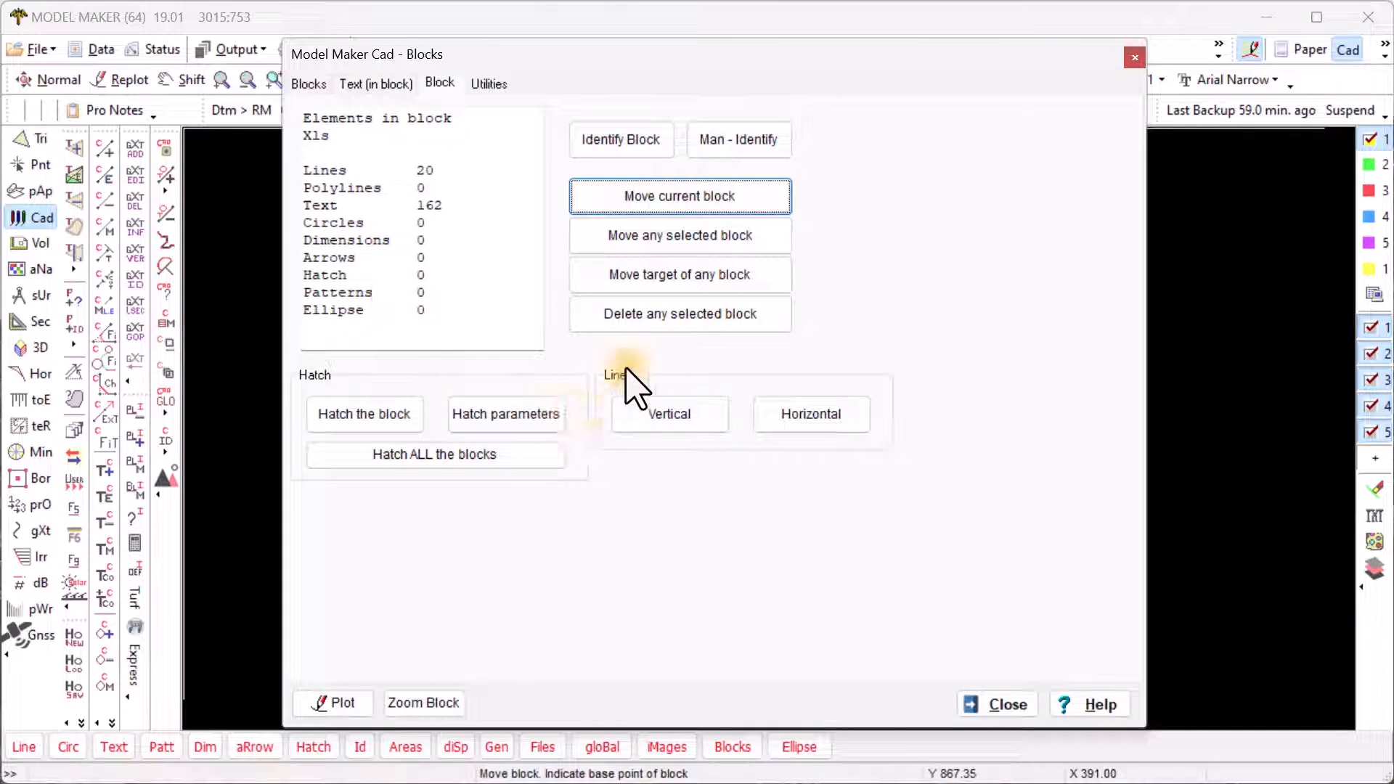
click(643, 235)
click(421, 291)
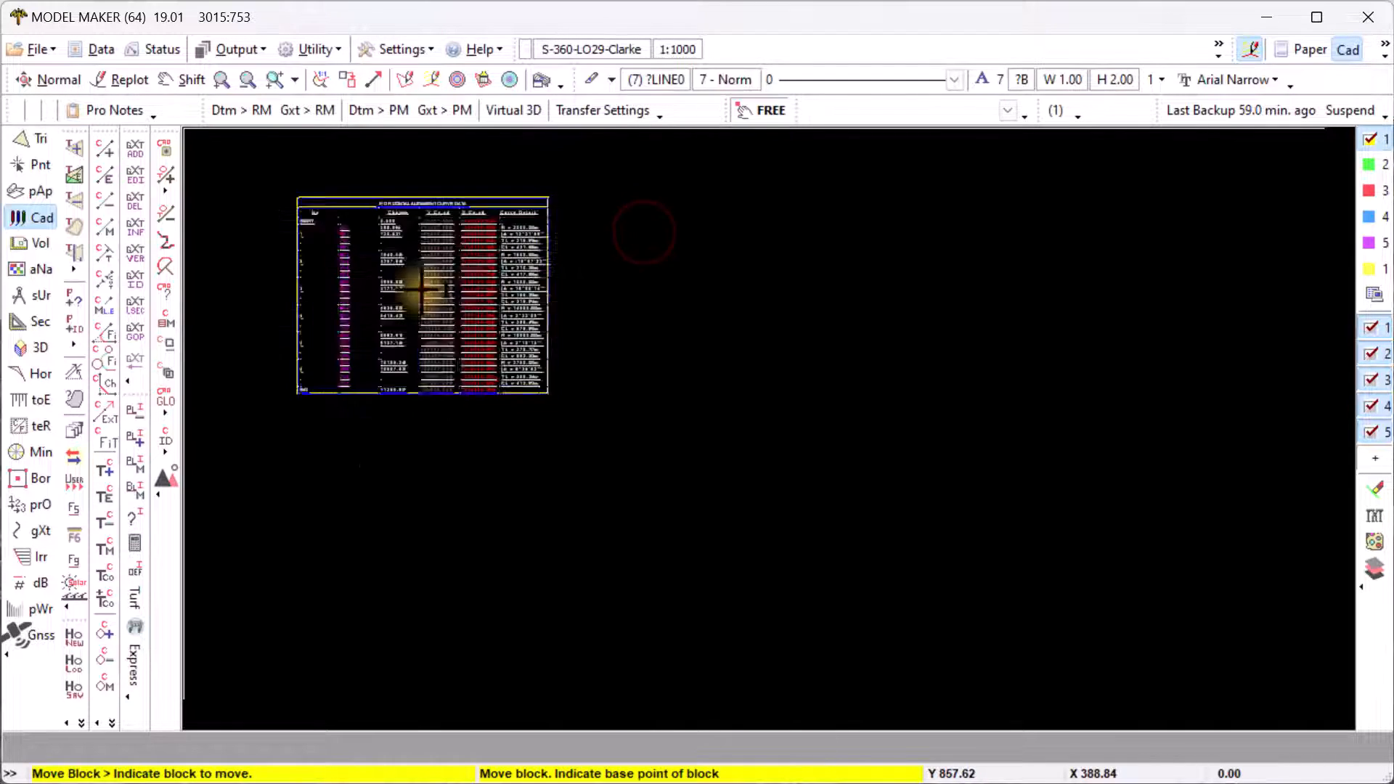
click(788, 311)
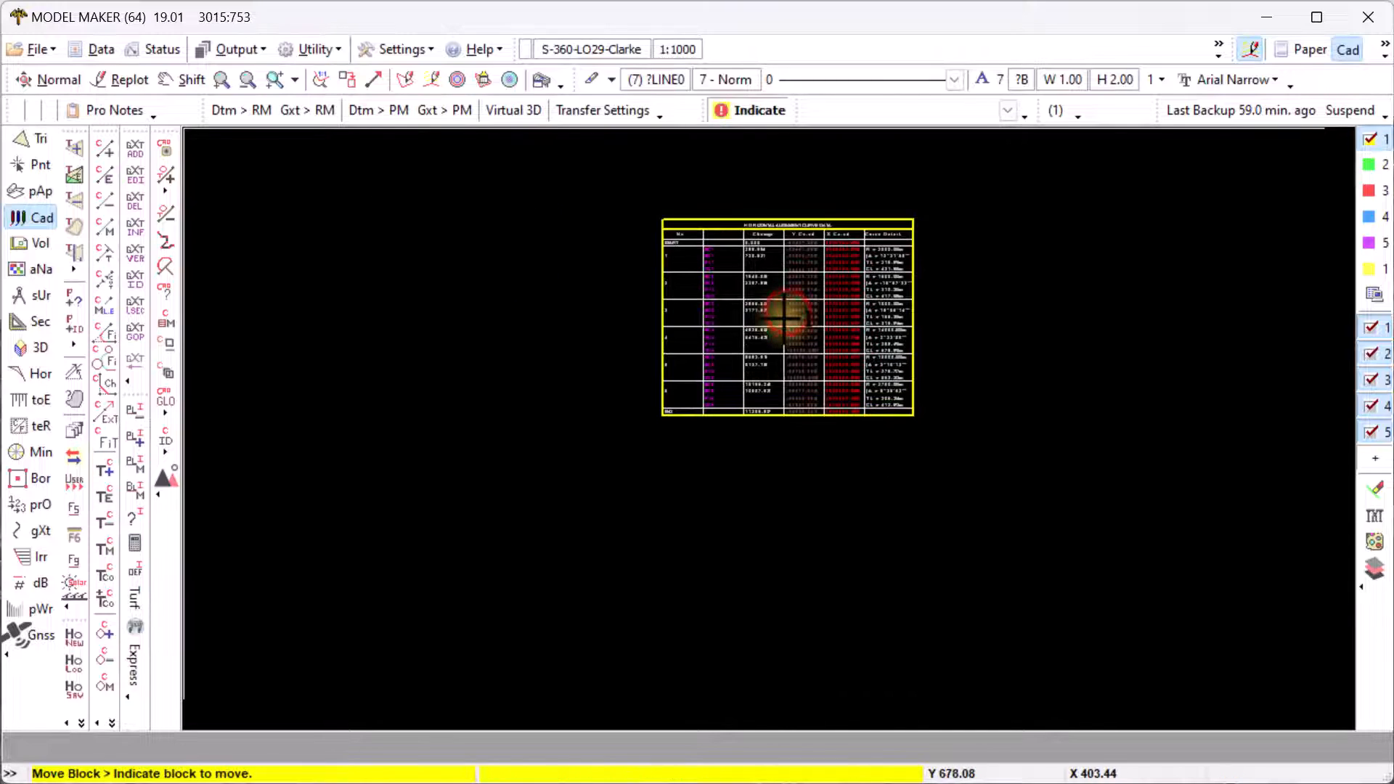
right_click(784, 318)
- Toggle the Xls block's display setting and close the block manager to view the table
click(309, 83)
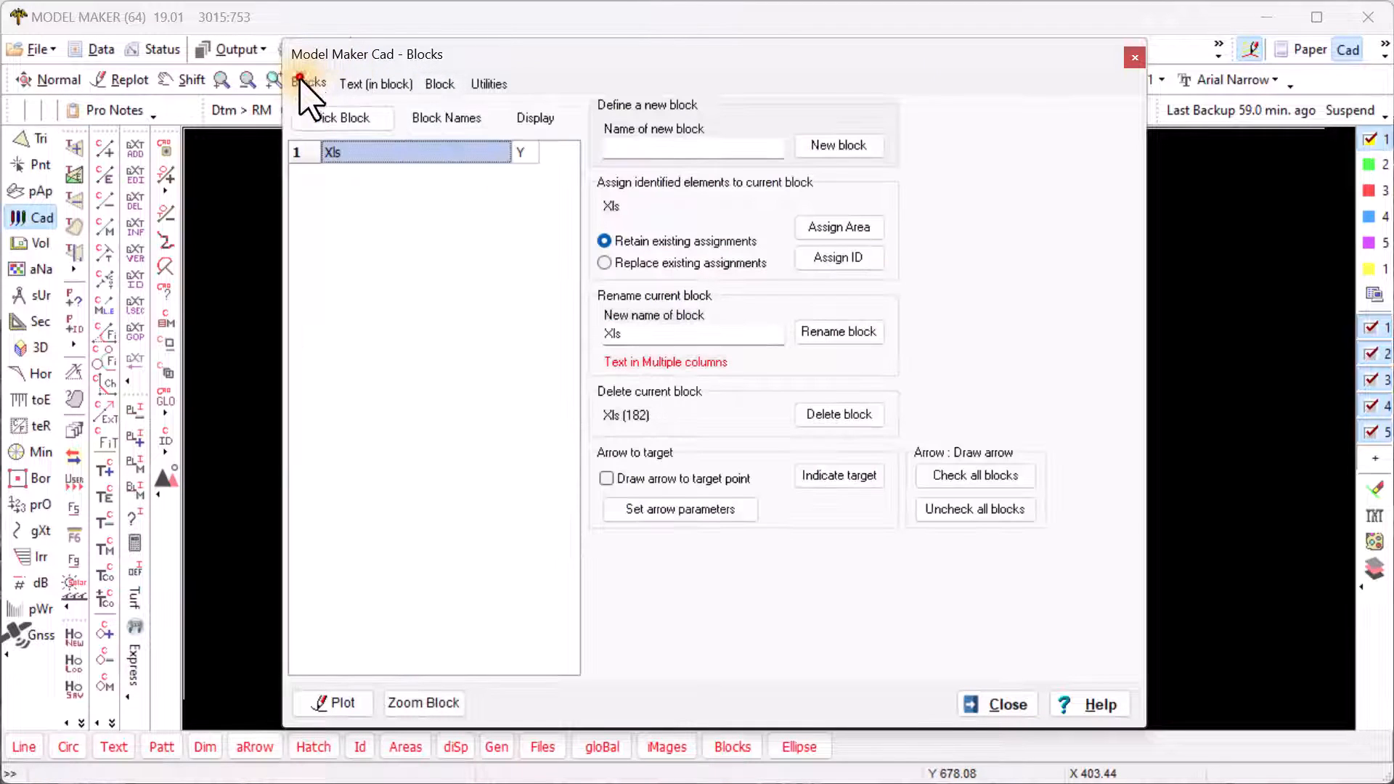
click(519, 154)
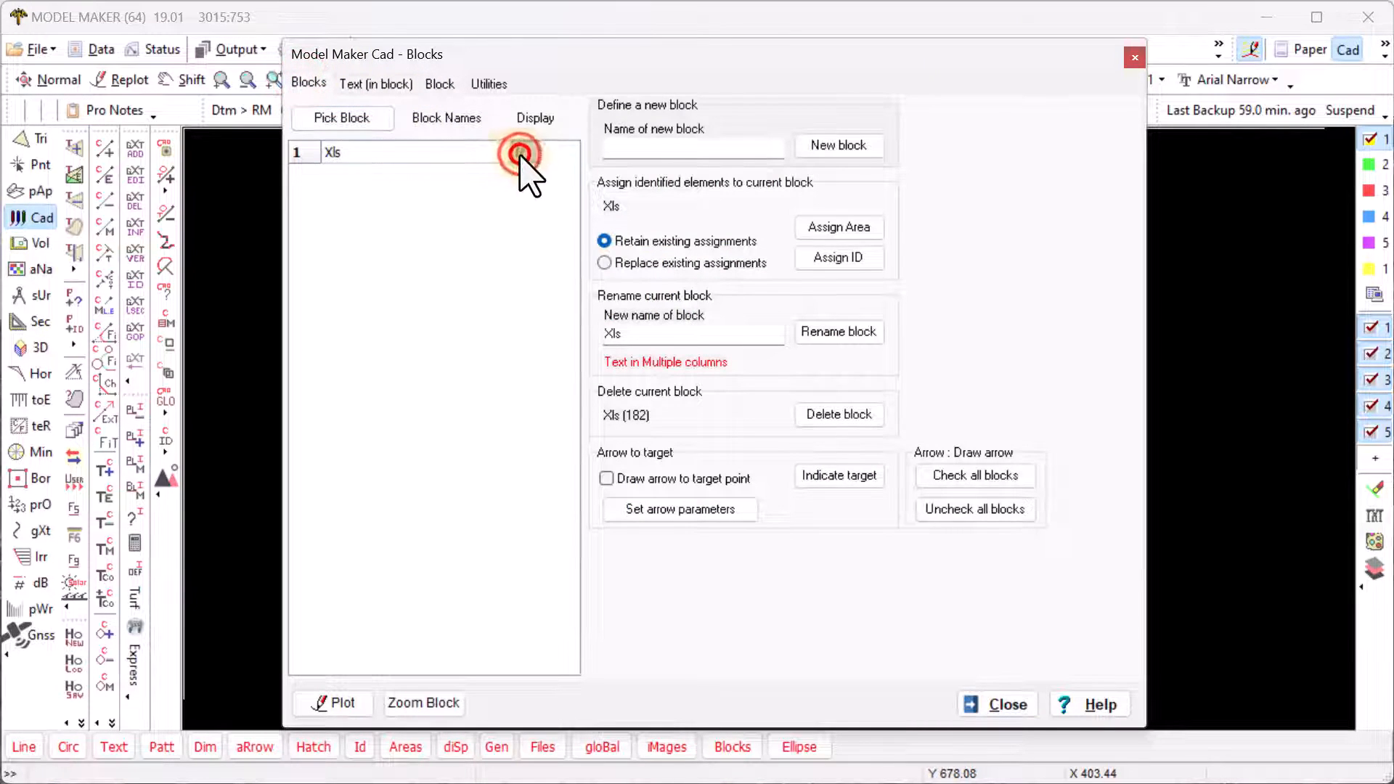
click(1003, 702)
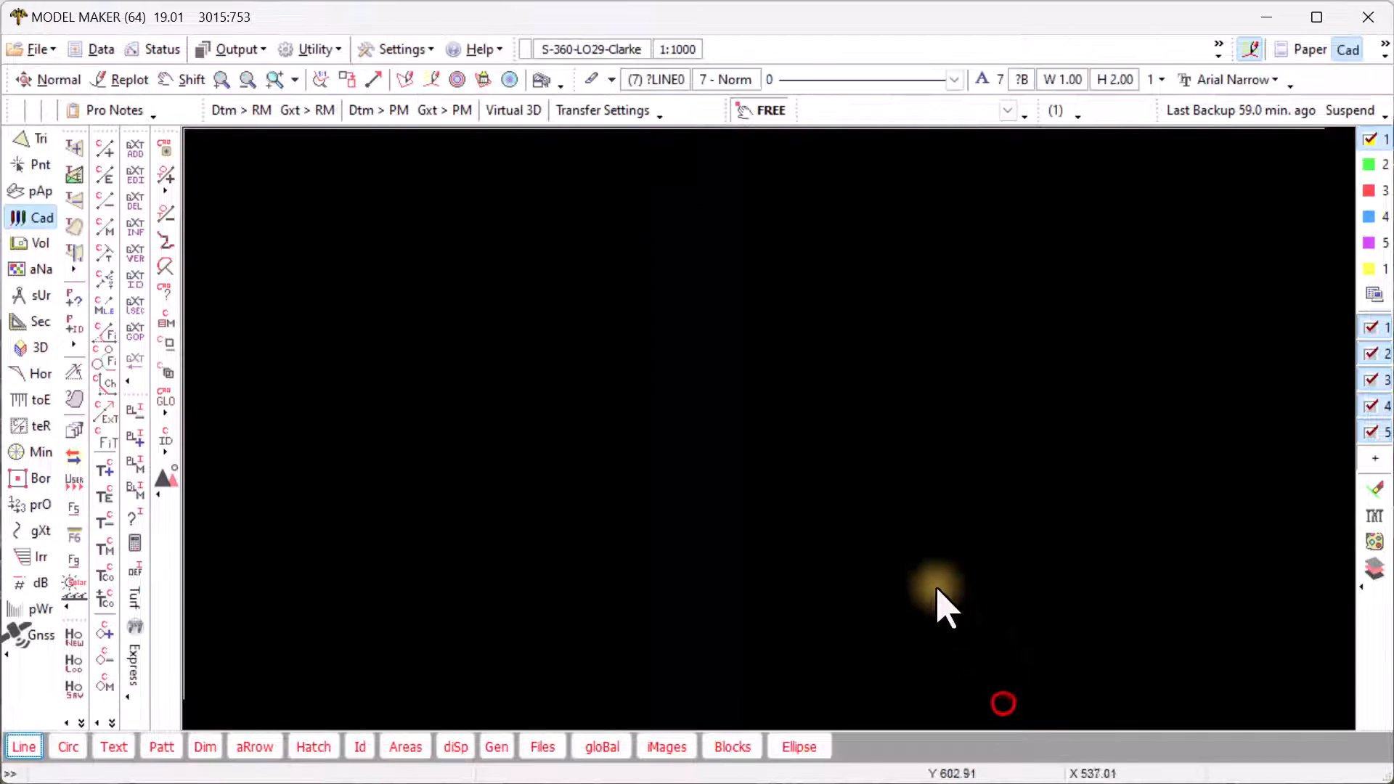
click(741, 747)
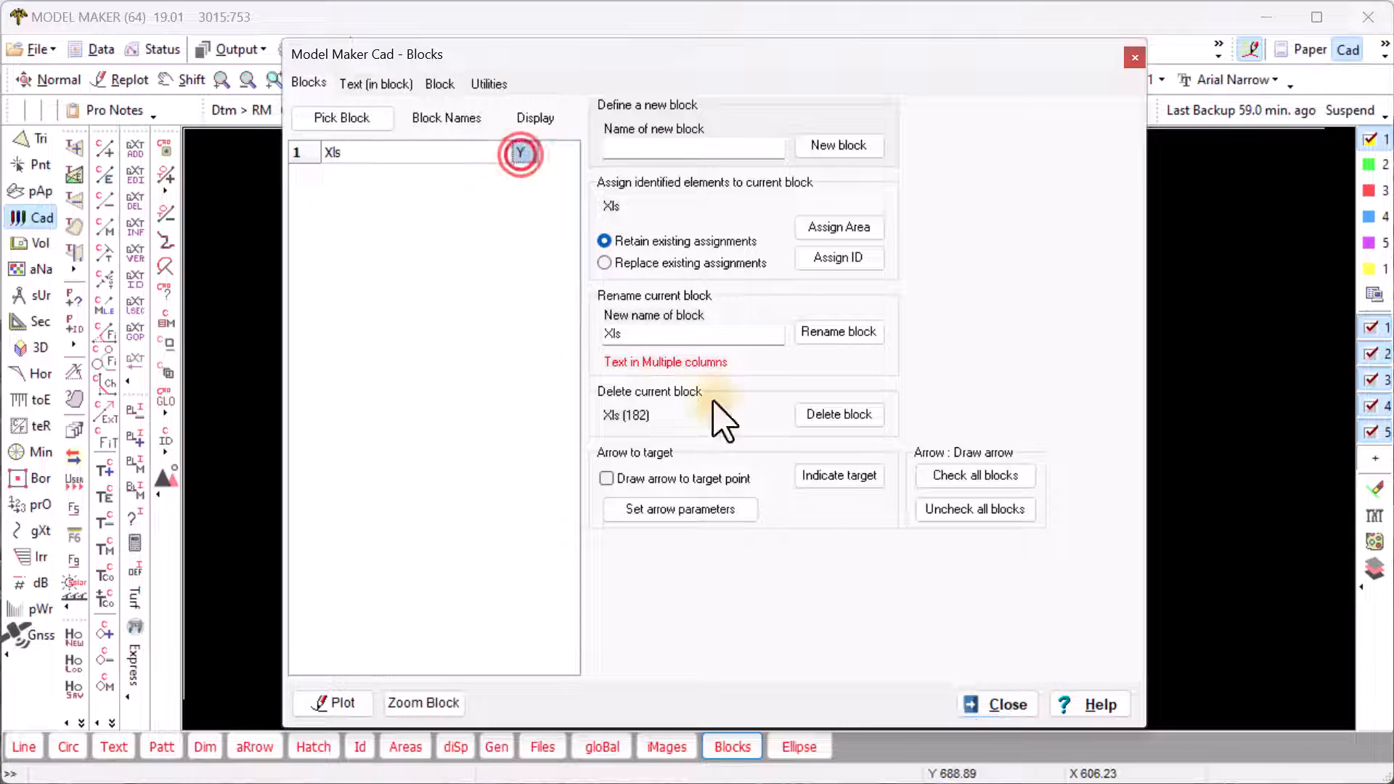
click(1004, 702)
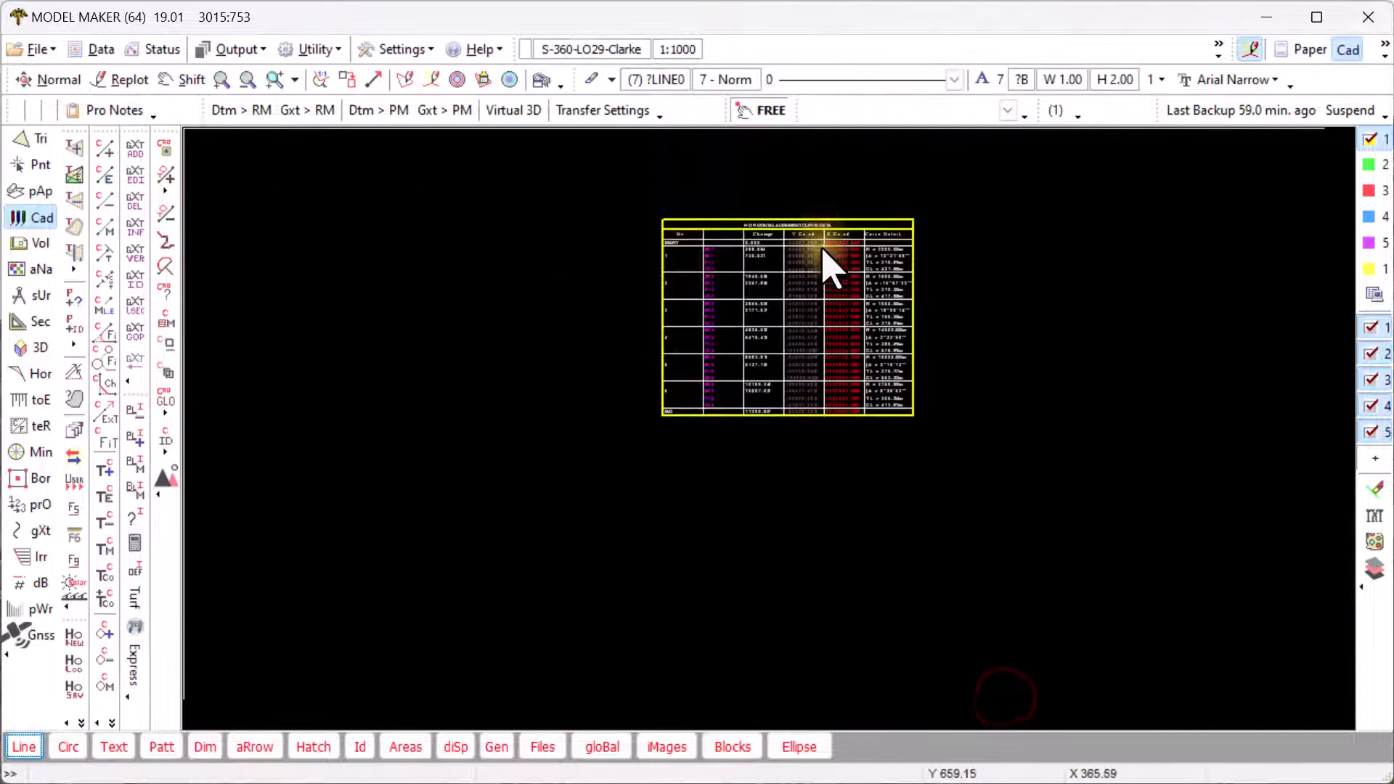
scroll(827, 263, up, 2)
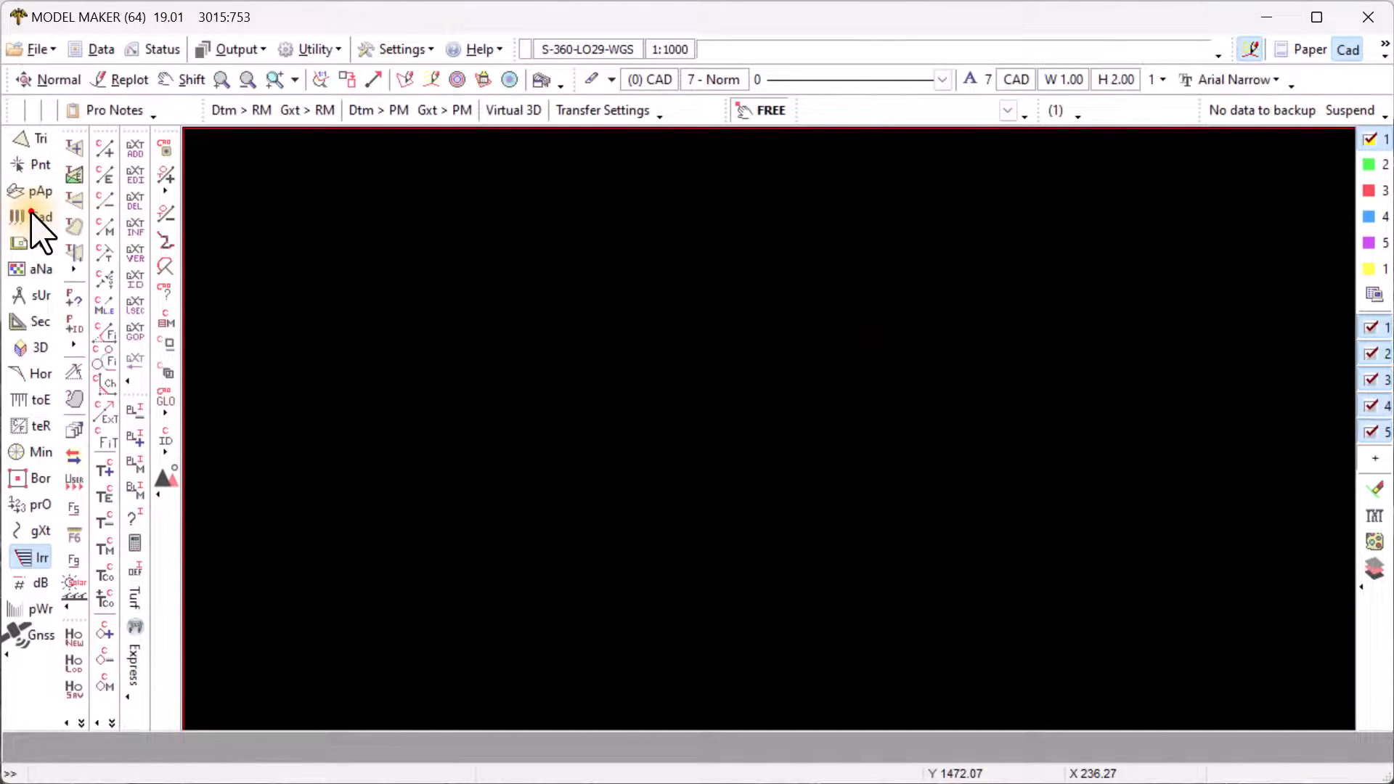
- Load the RmPat.pat pattern with Explode after load and place the alignment table
click(32, 214)
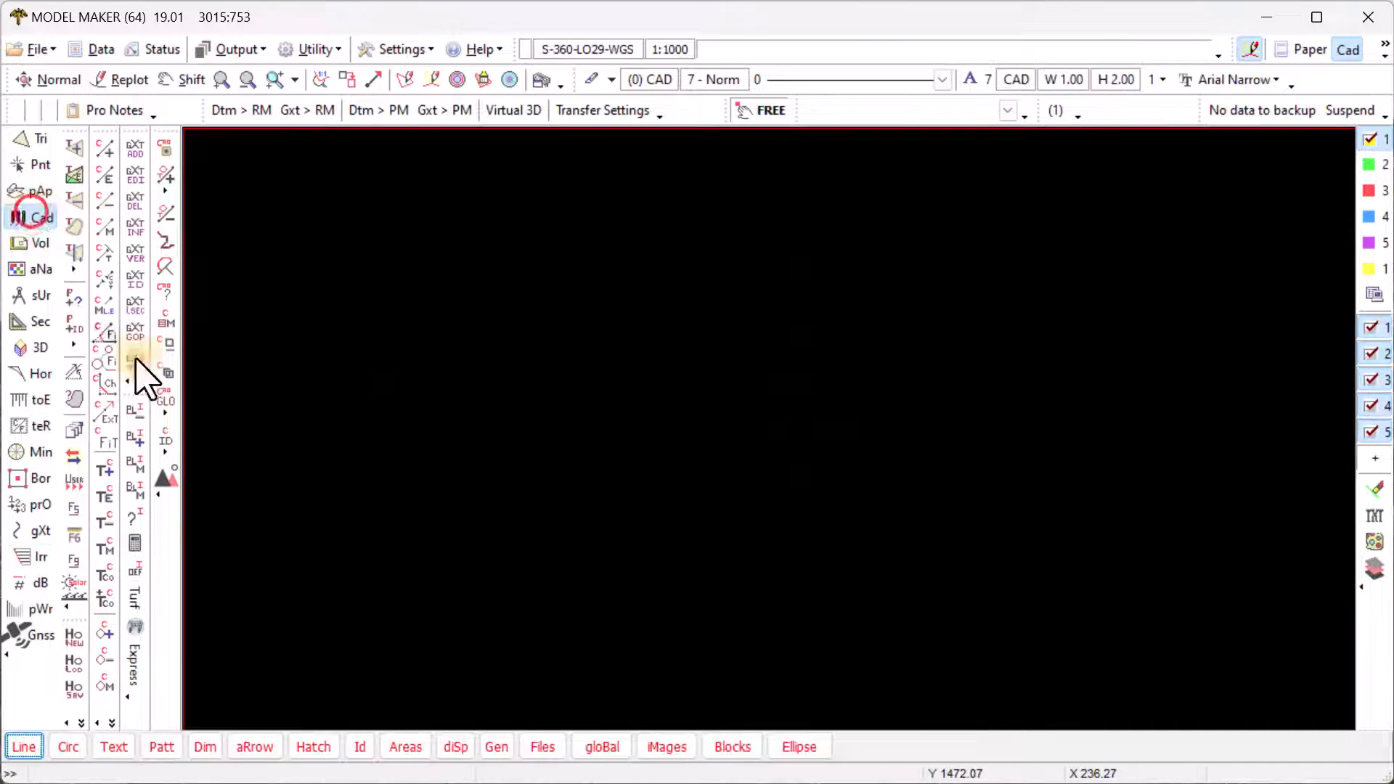
click(158, 746)
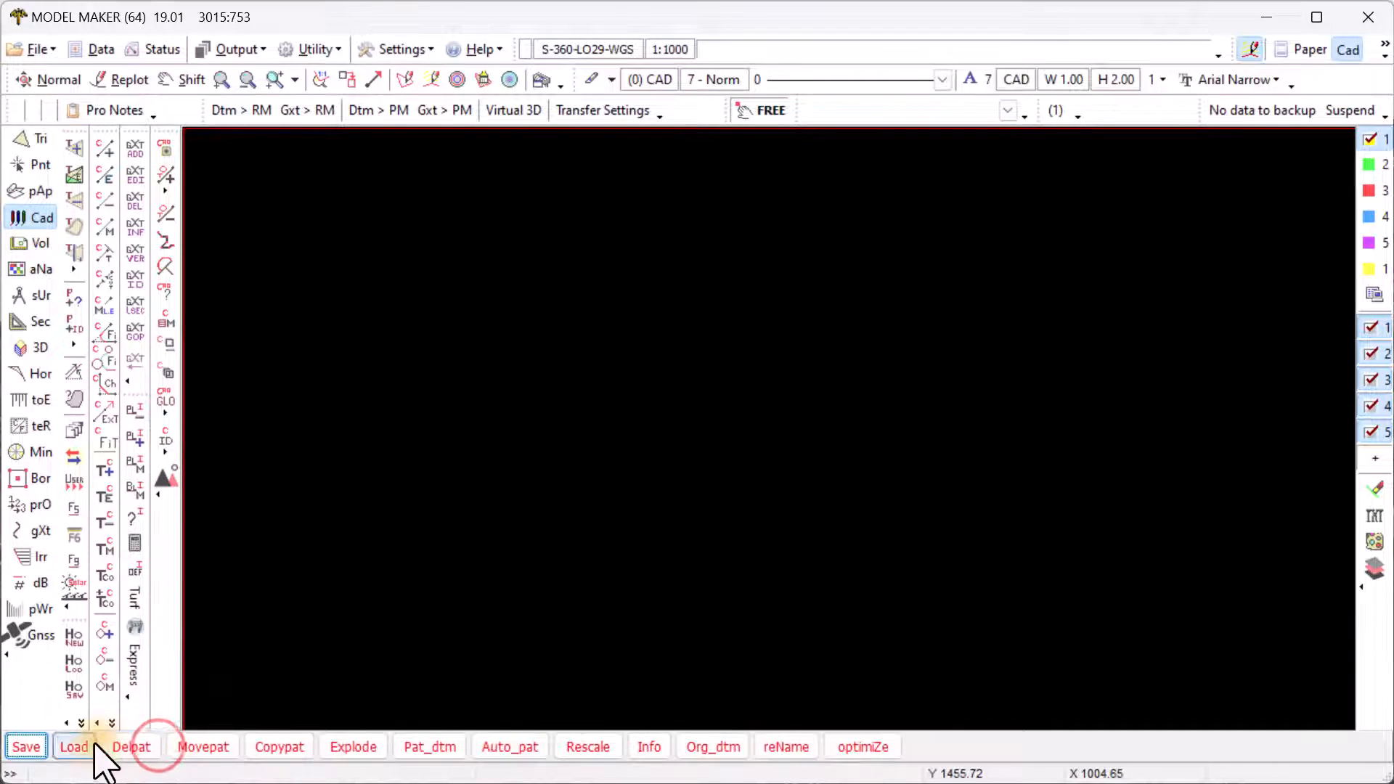
click(66, 748)
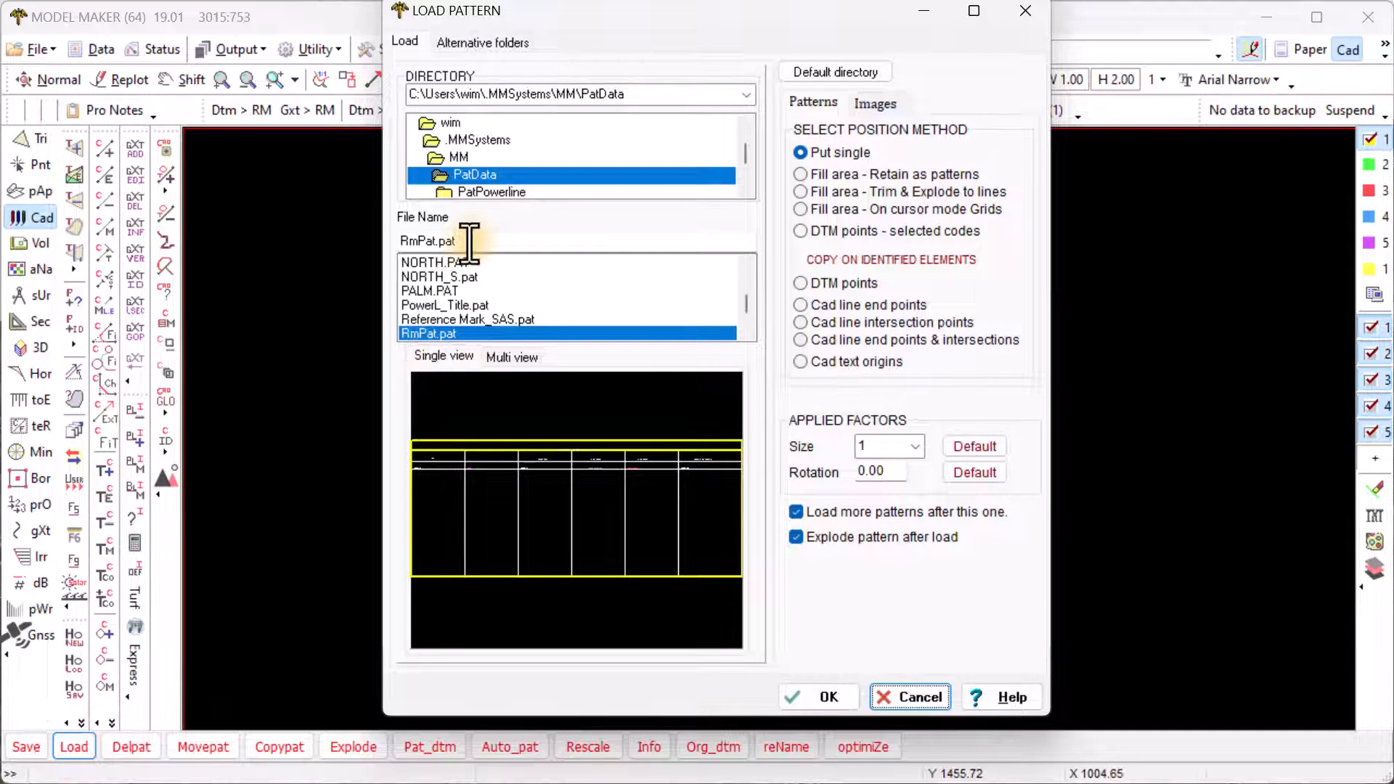
click(435, 241)
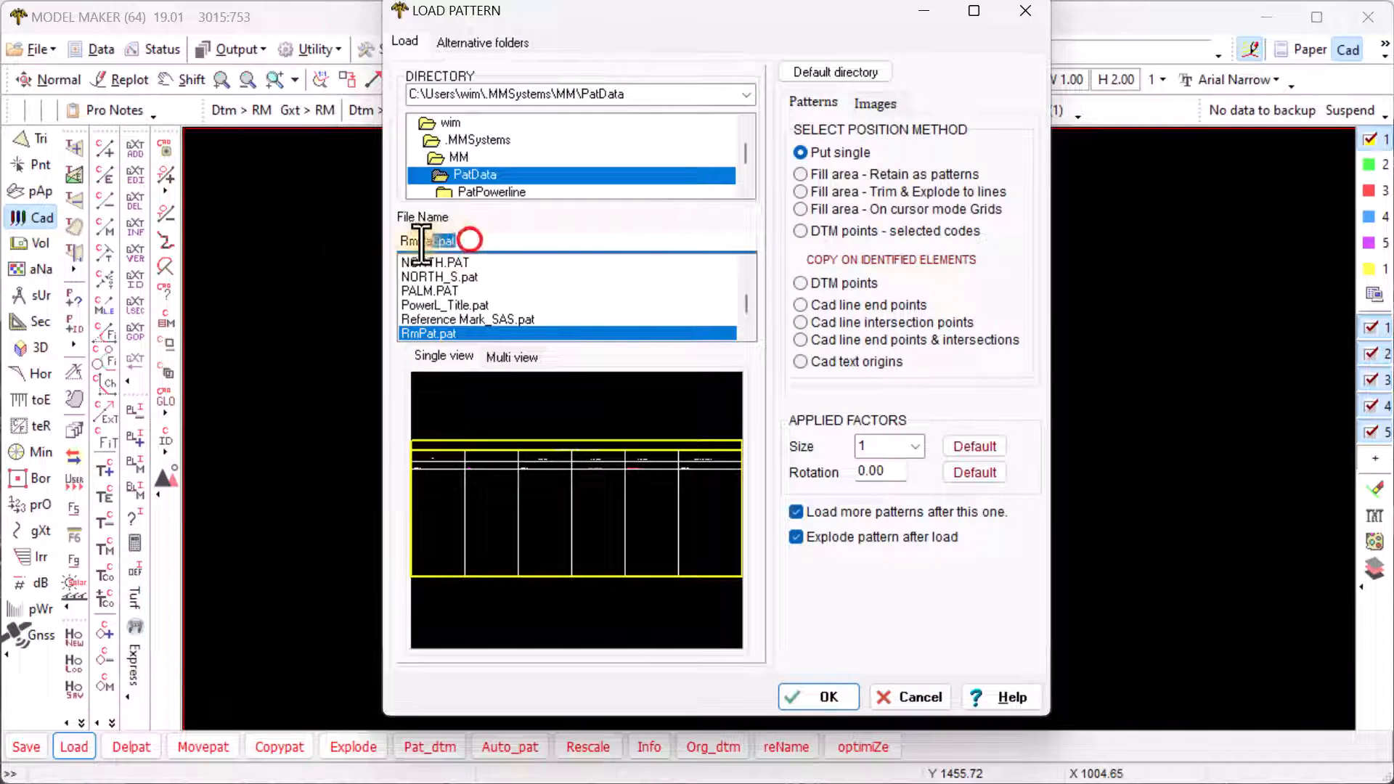
click(417, 333)
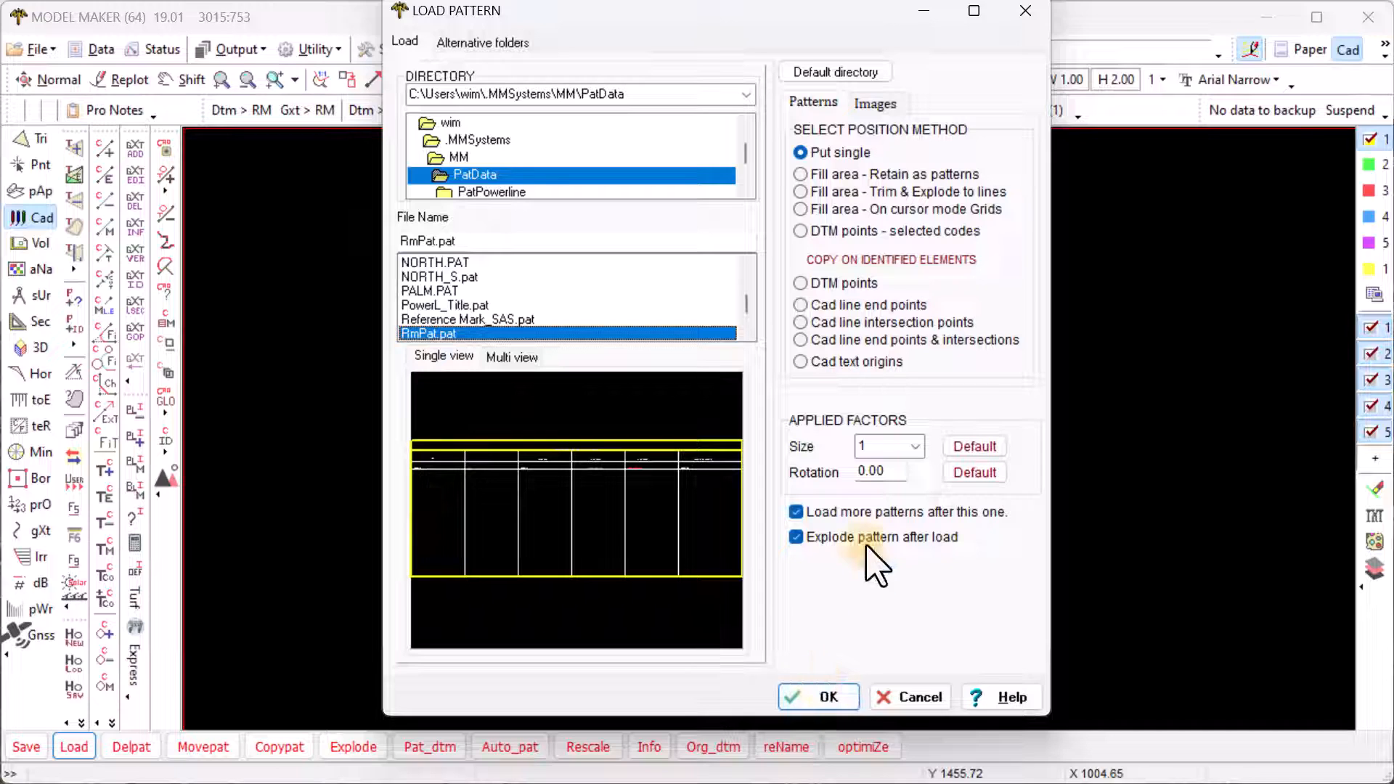
click(799, 538)
click(827, 698)
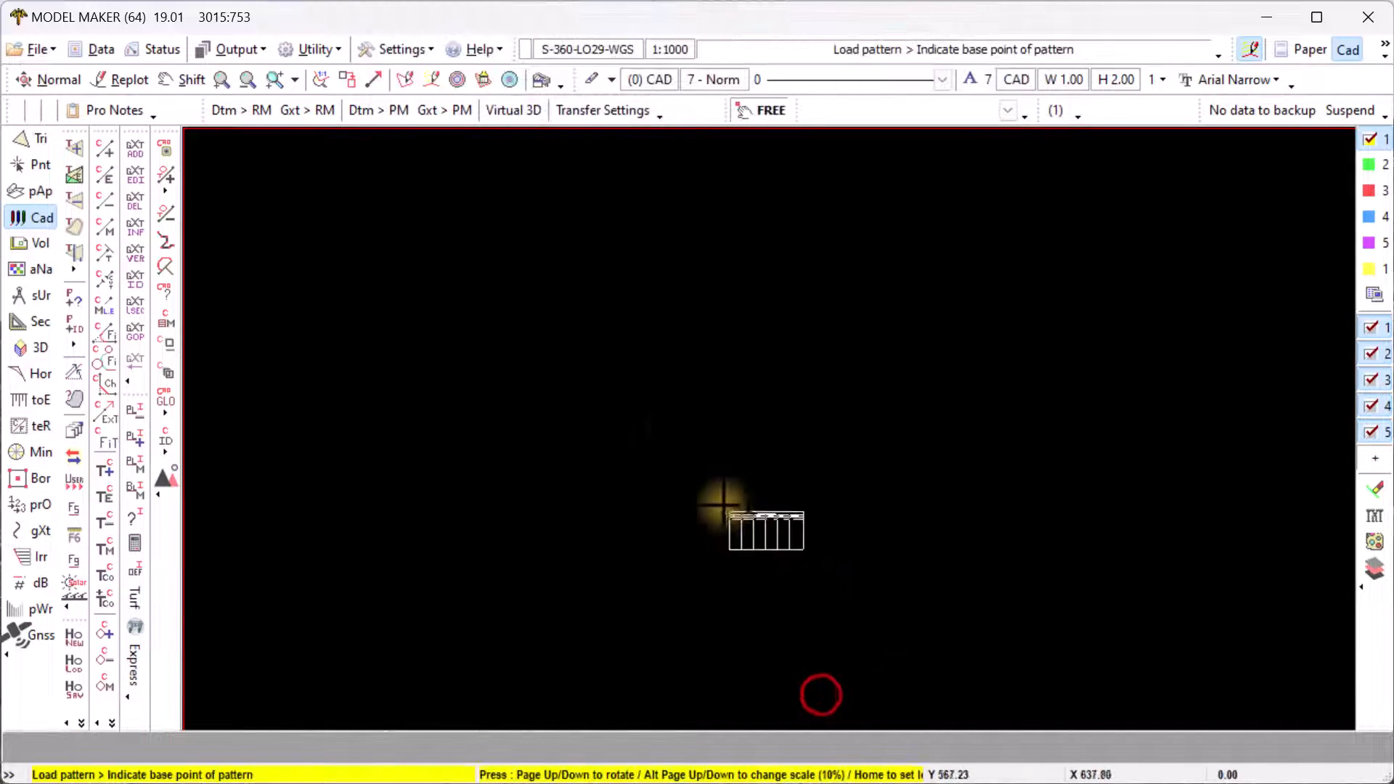
click(670, 414)
scroll(713, 432, up, 4)
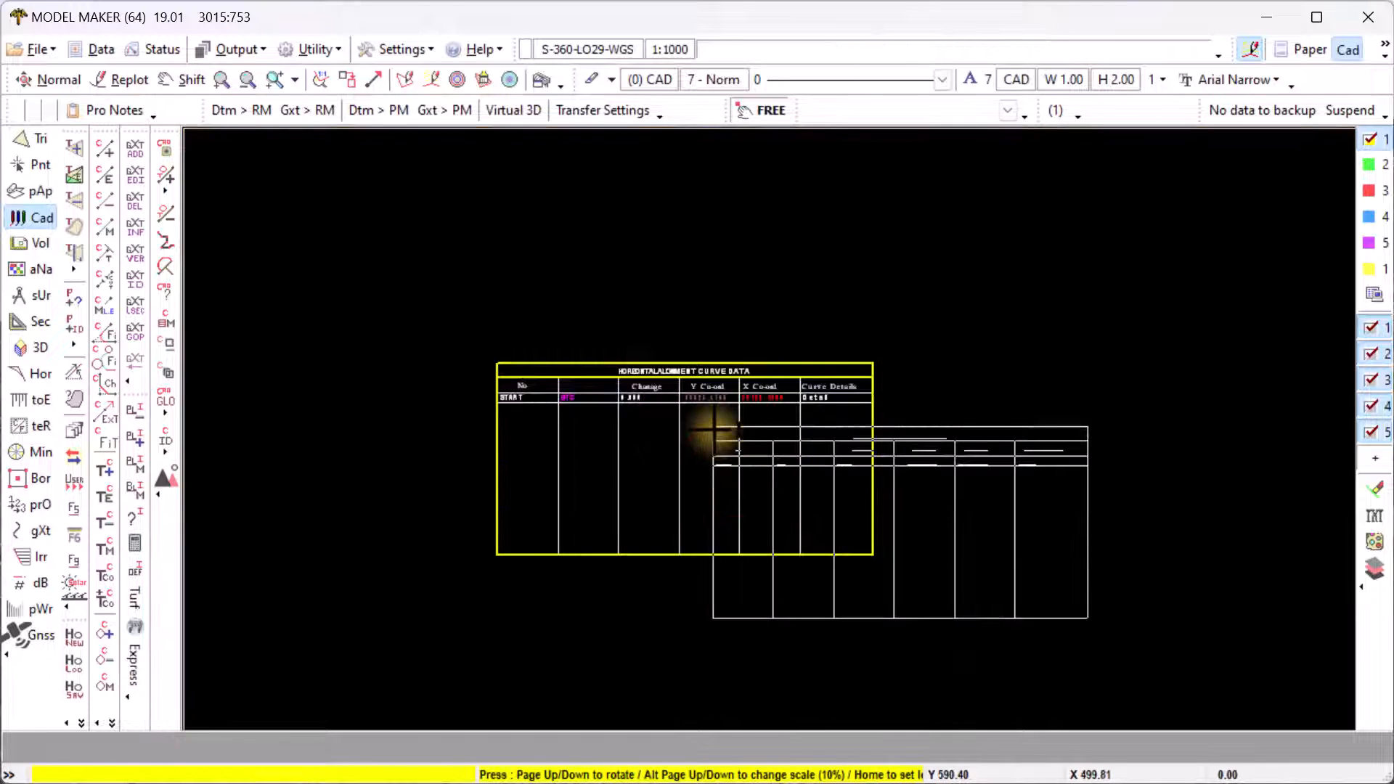
right_click(732, 448)
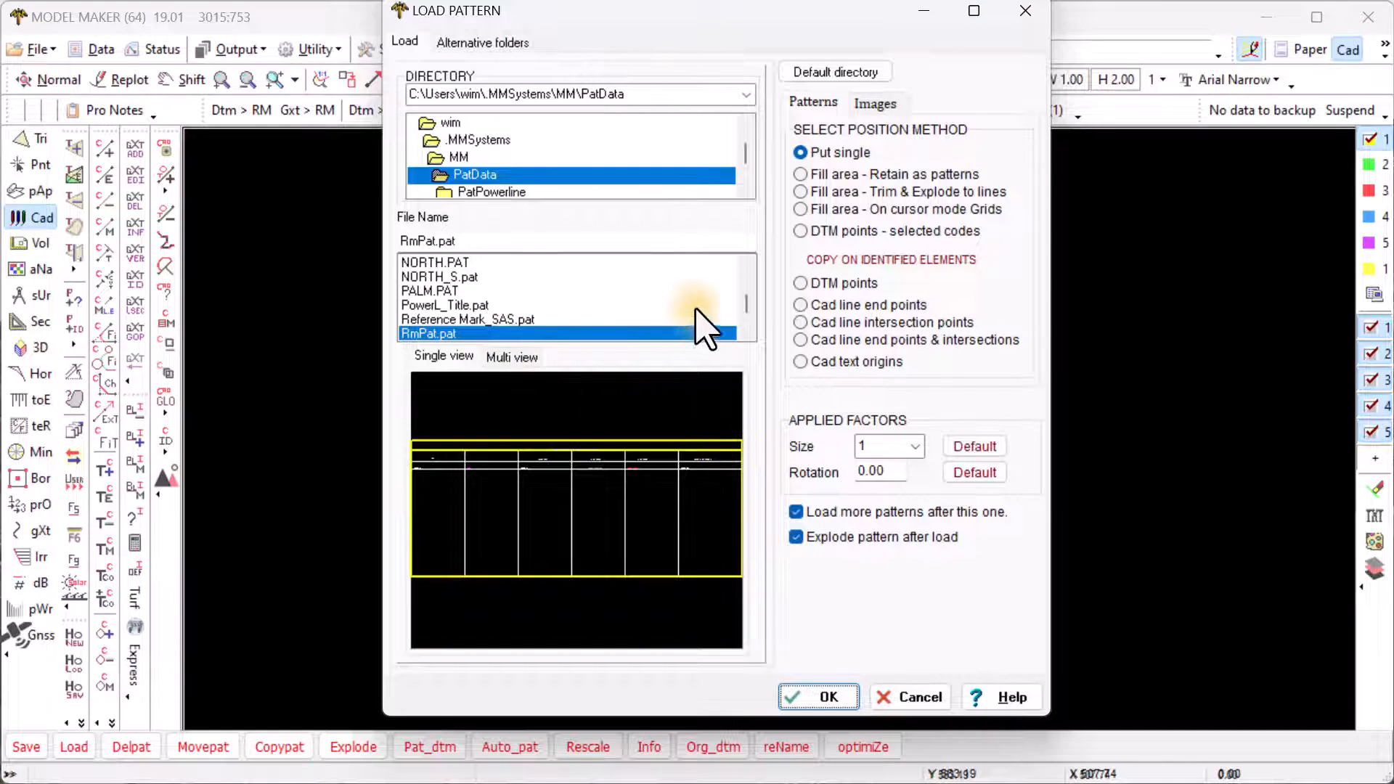
- Load CoordFrame fixed.pat and place it to the right of the alignment table
drag(747, 299, 751, 278)
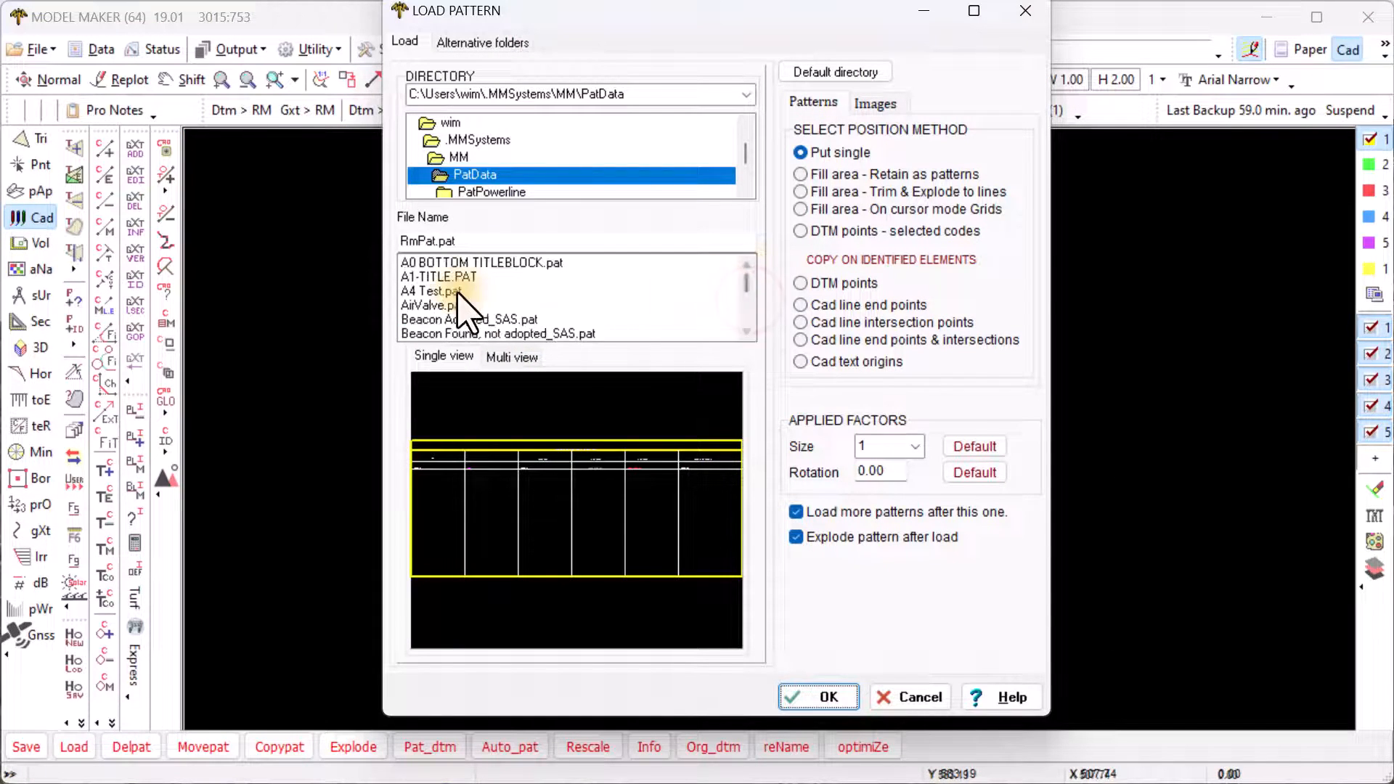
scroll(459, 301, down, 2)
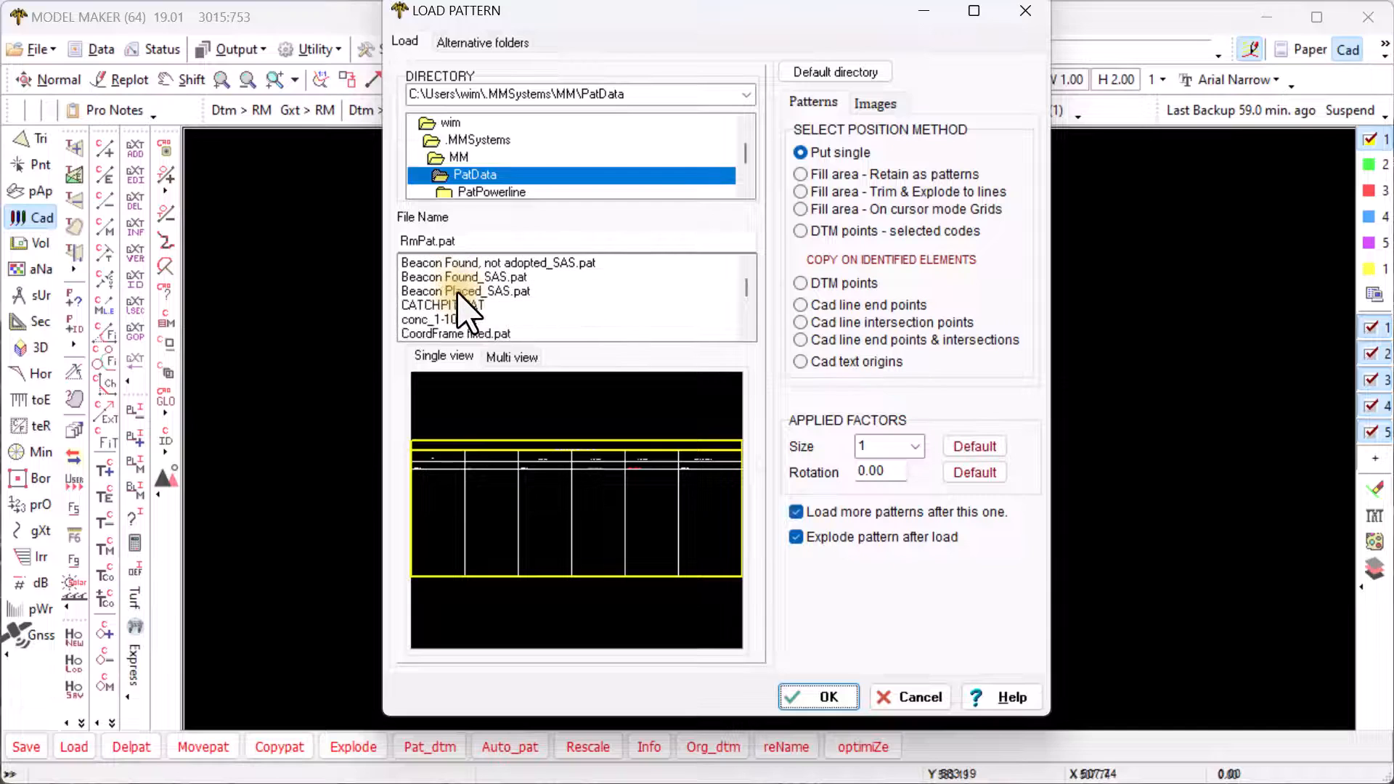
click(427, 334)
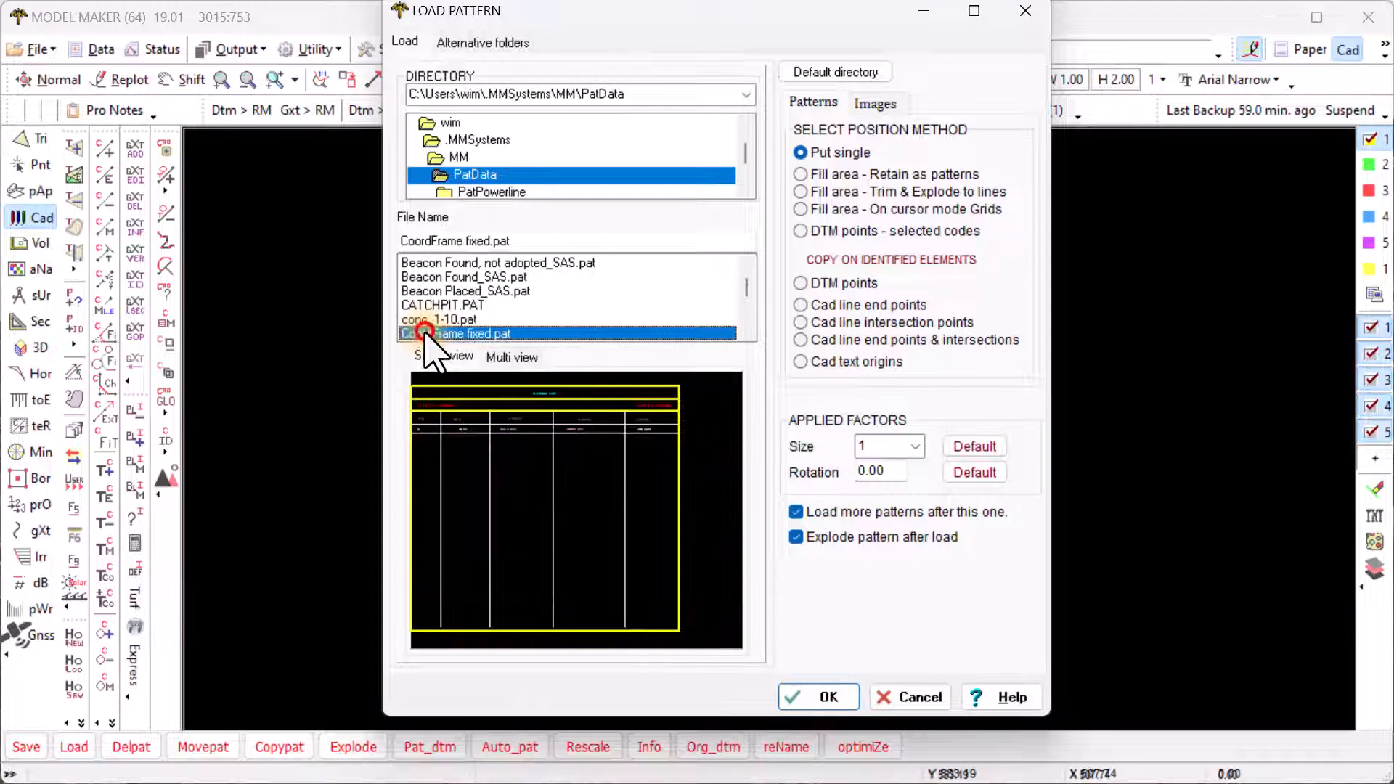
click(815, 698)
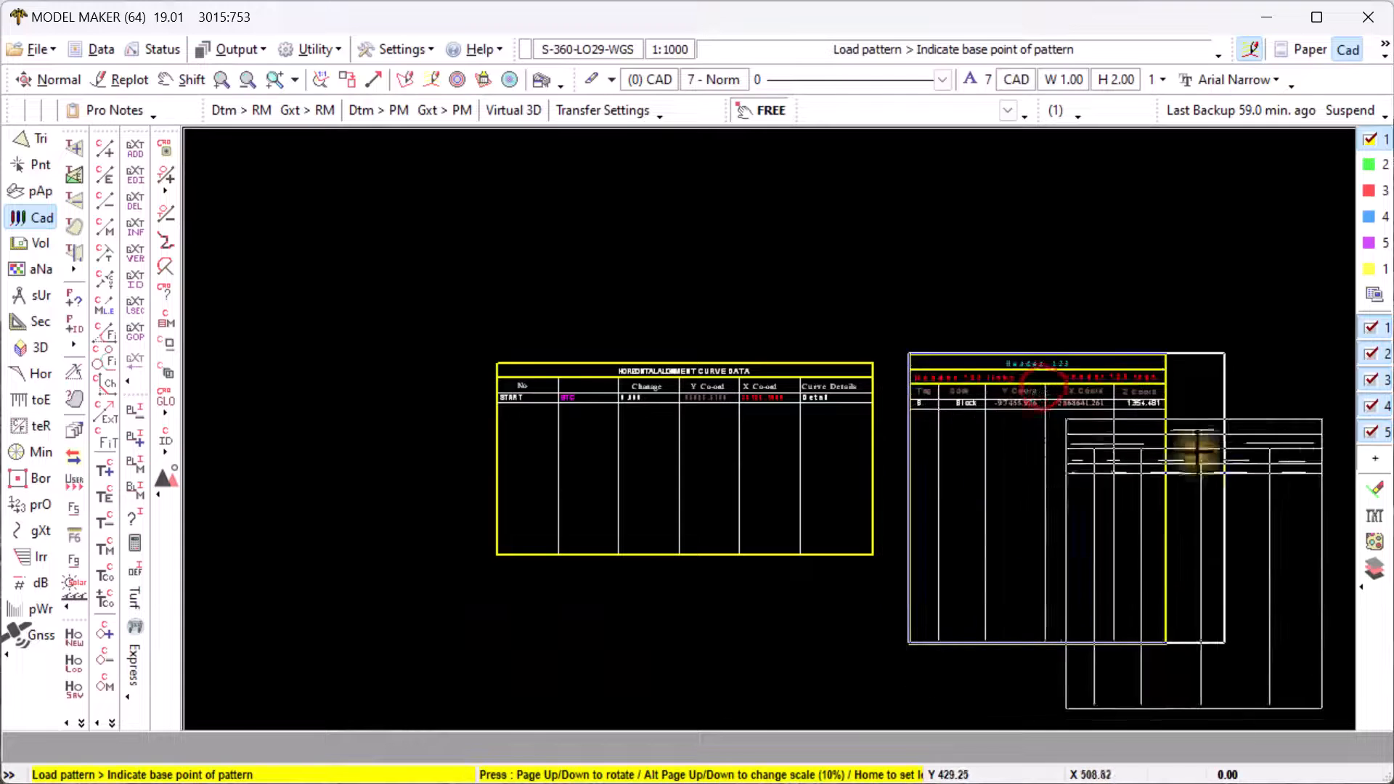
scroll(1197, 454, up, 1)
click(1017, 411)
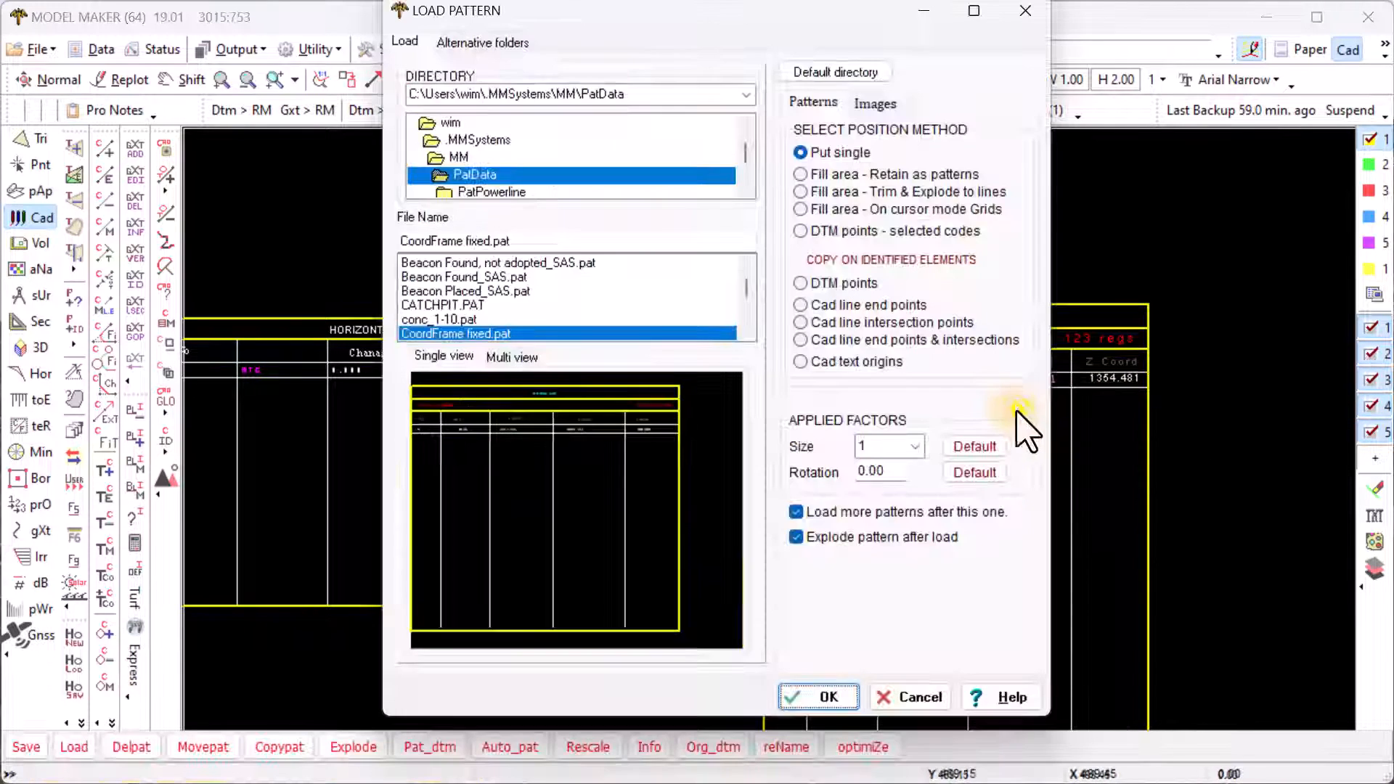
- Load CoordFrameGeneric2.pat, place it to the right of the others, and stop placing patterns
click(746, 334)
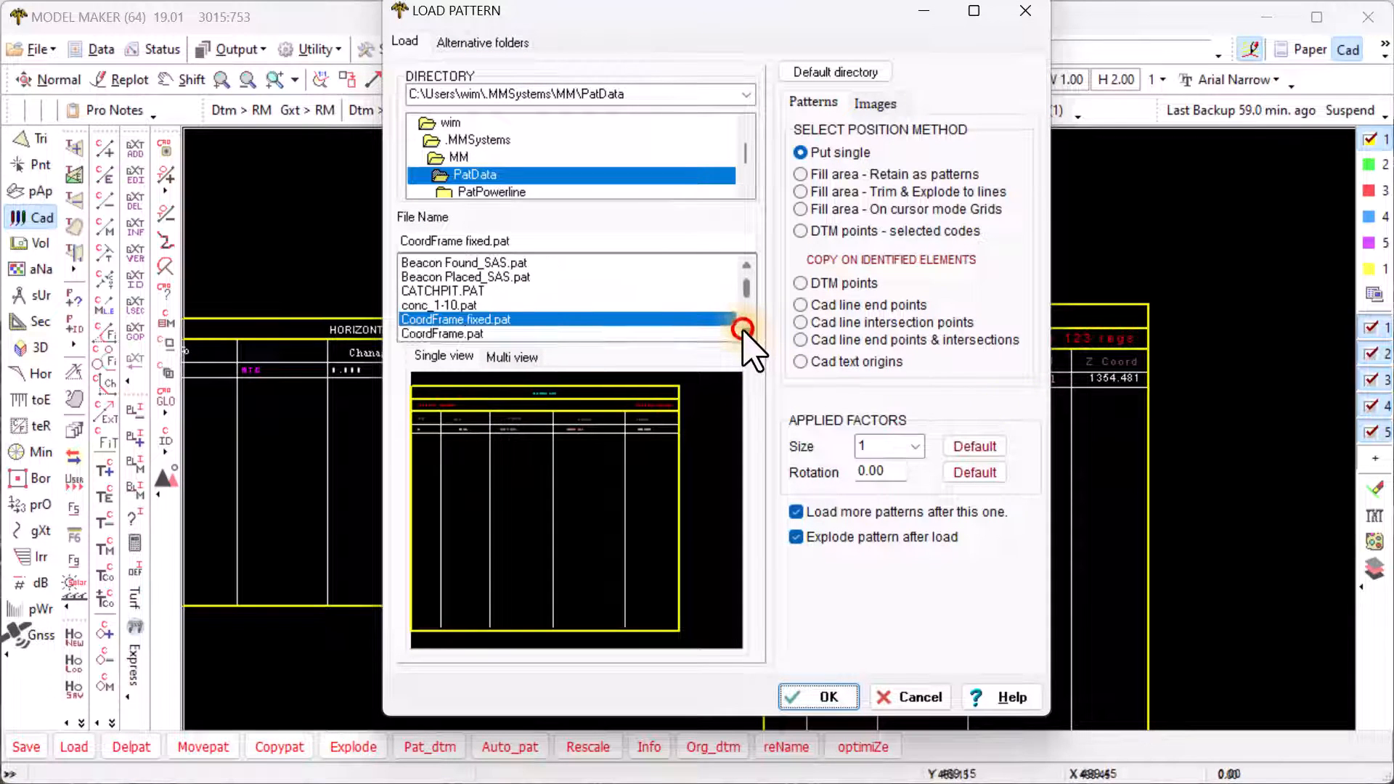
click(746, 334)
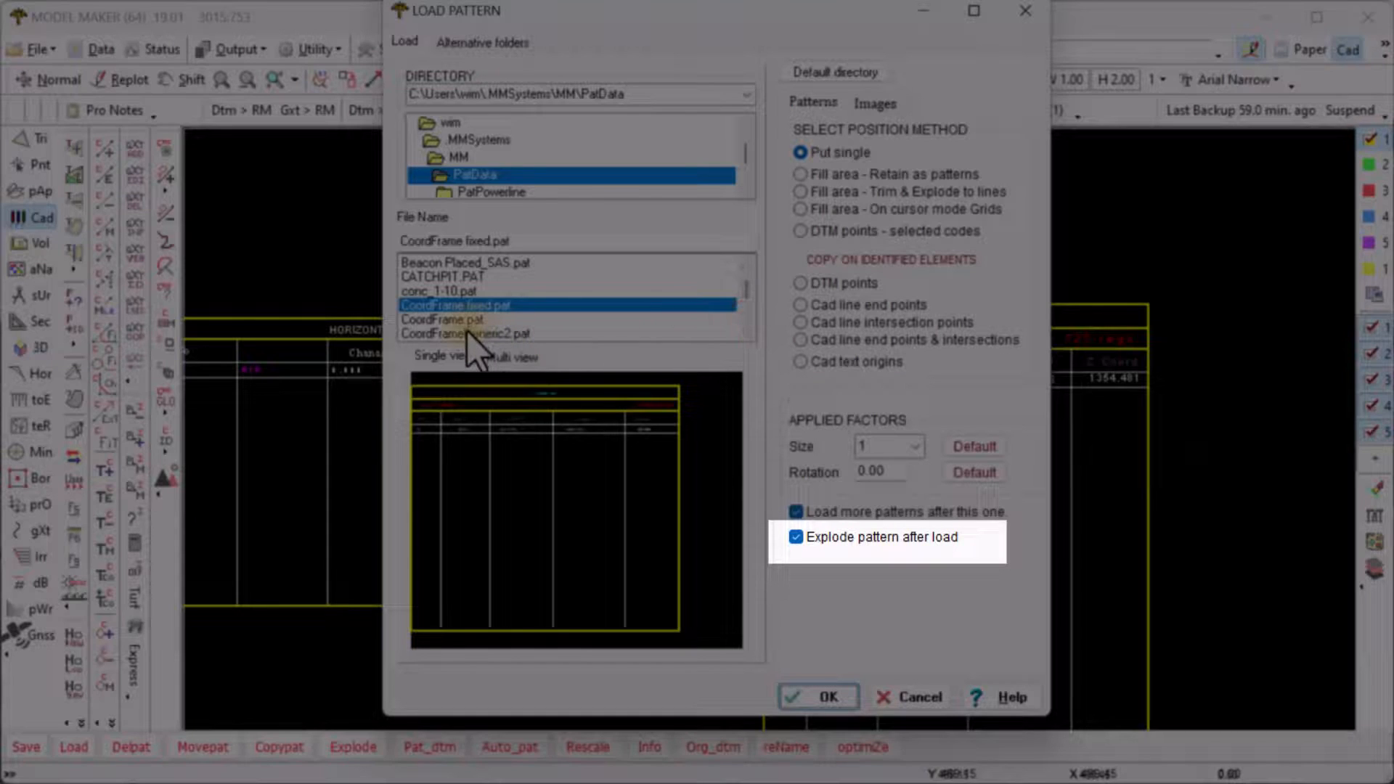
click(468, 334)
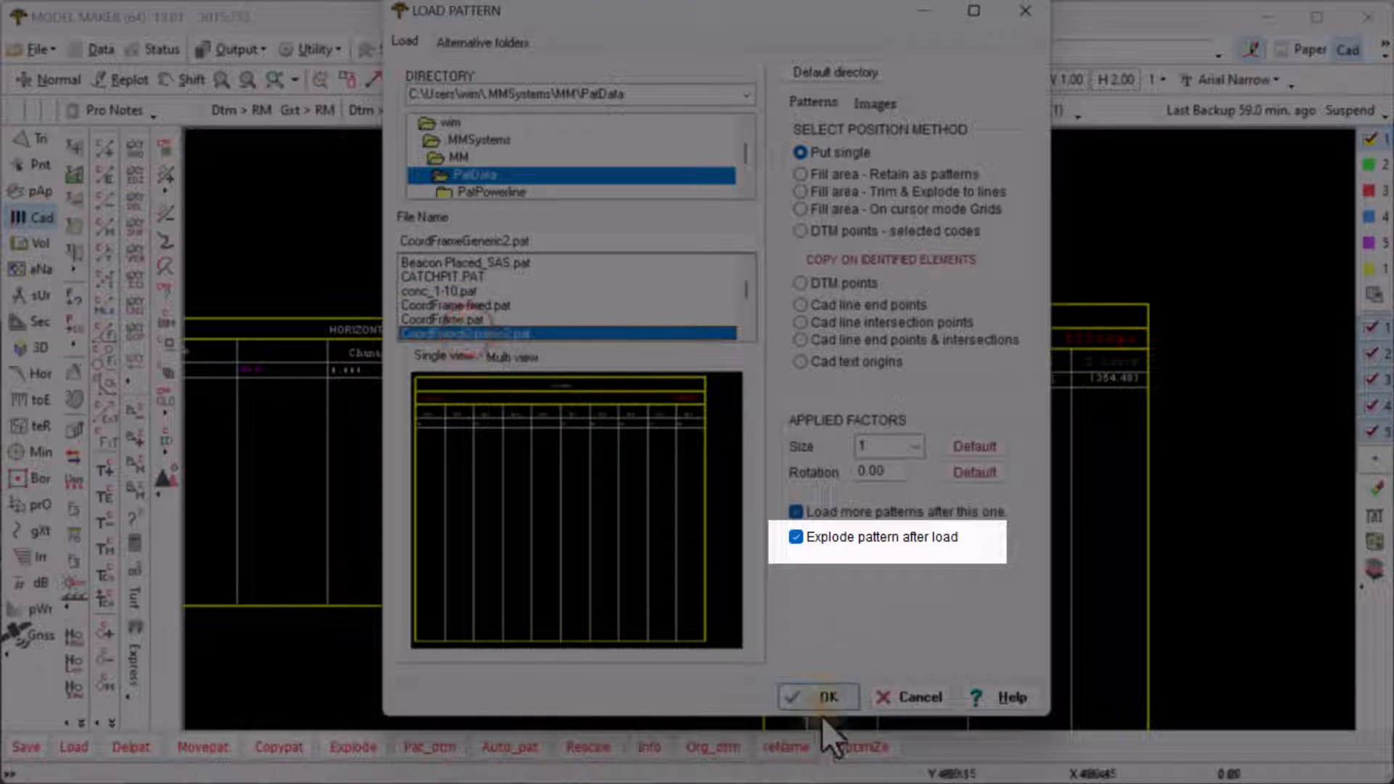
click(813, 695)
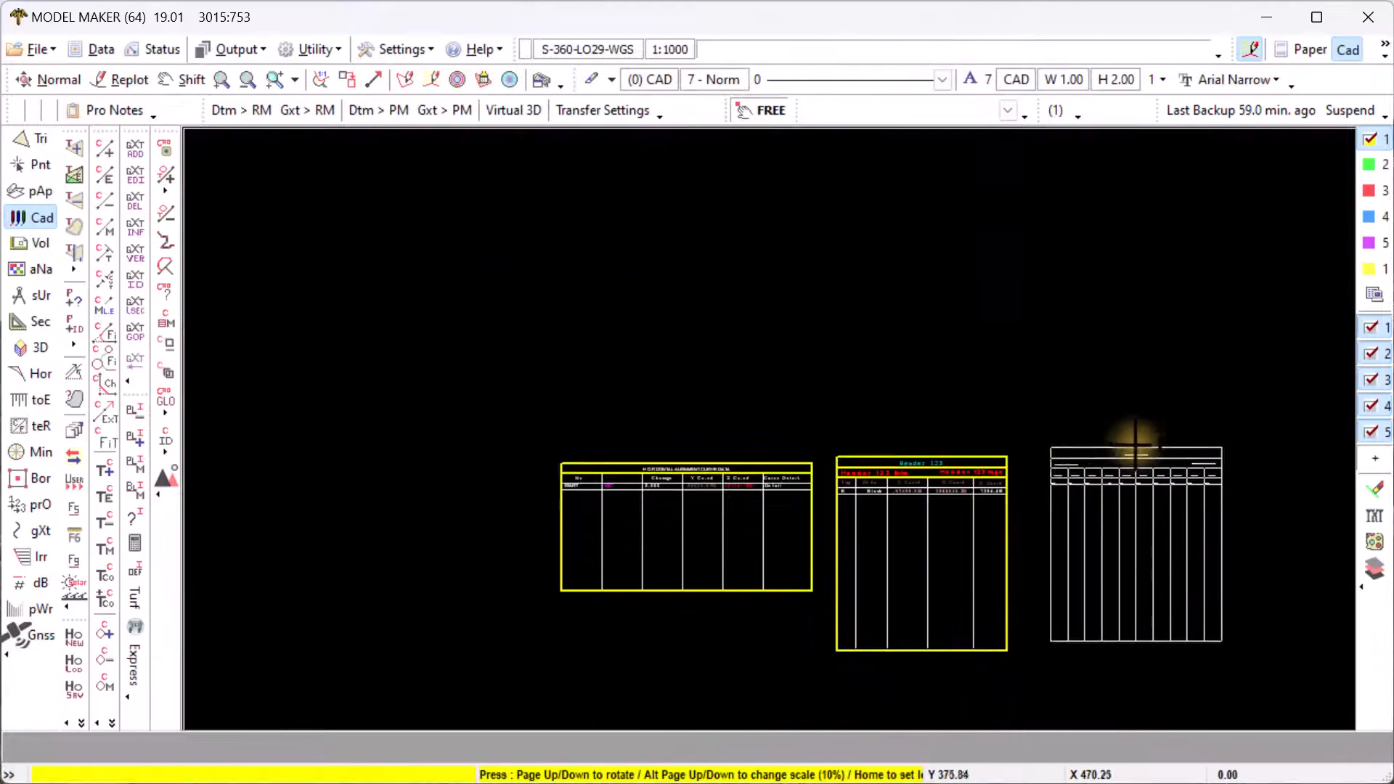
click(1113, 456)
scroll(1097, 461, up, 2)
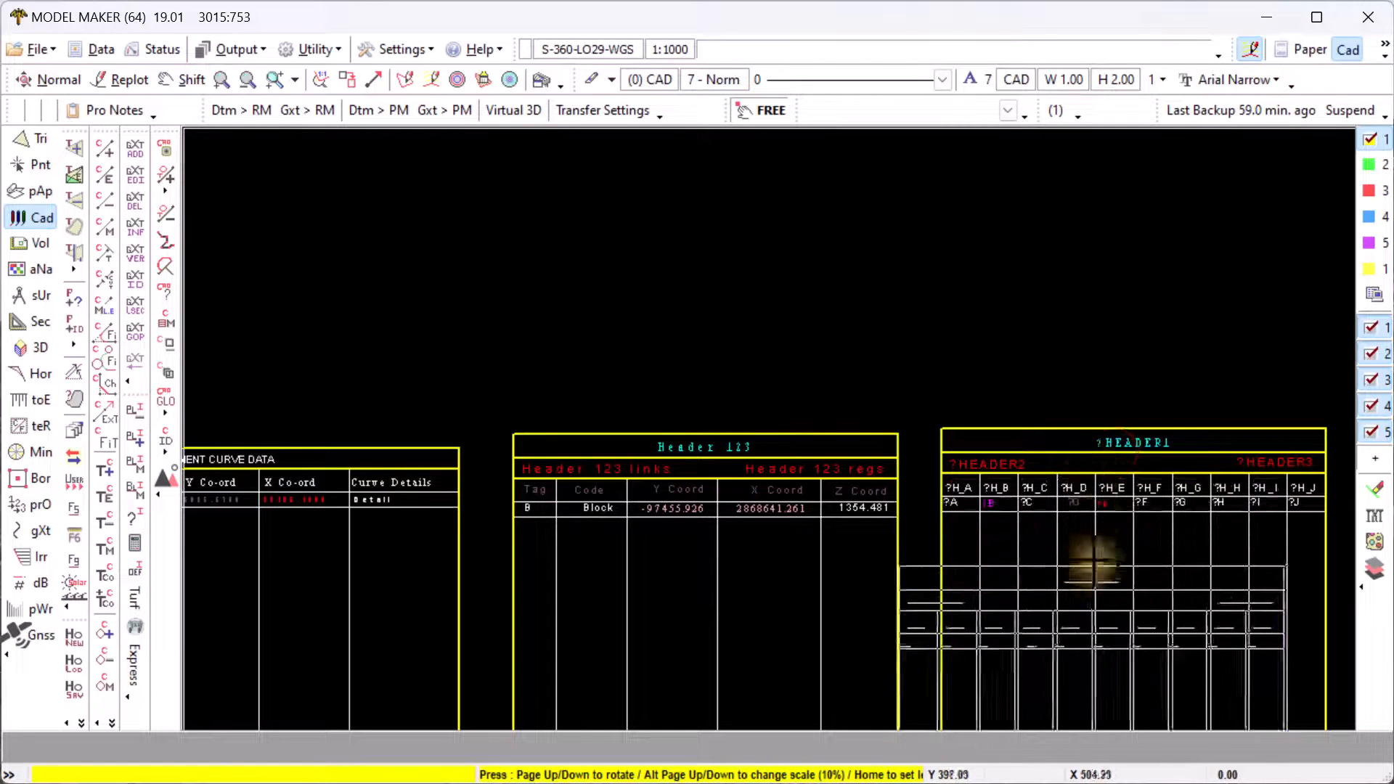
right_click(1084, 293)
click(924, 695)
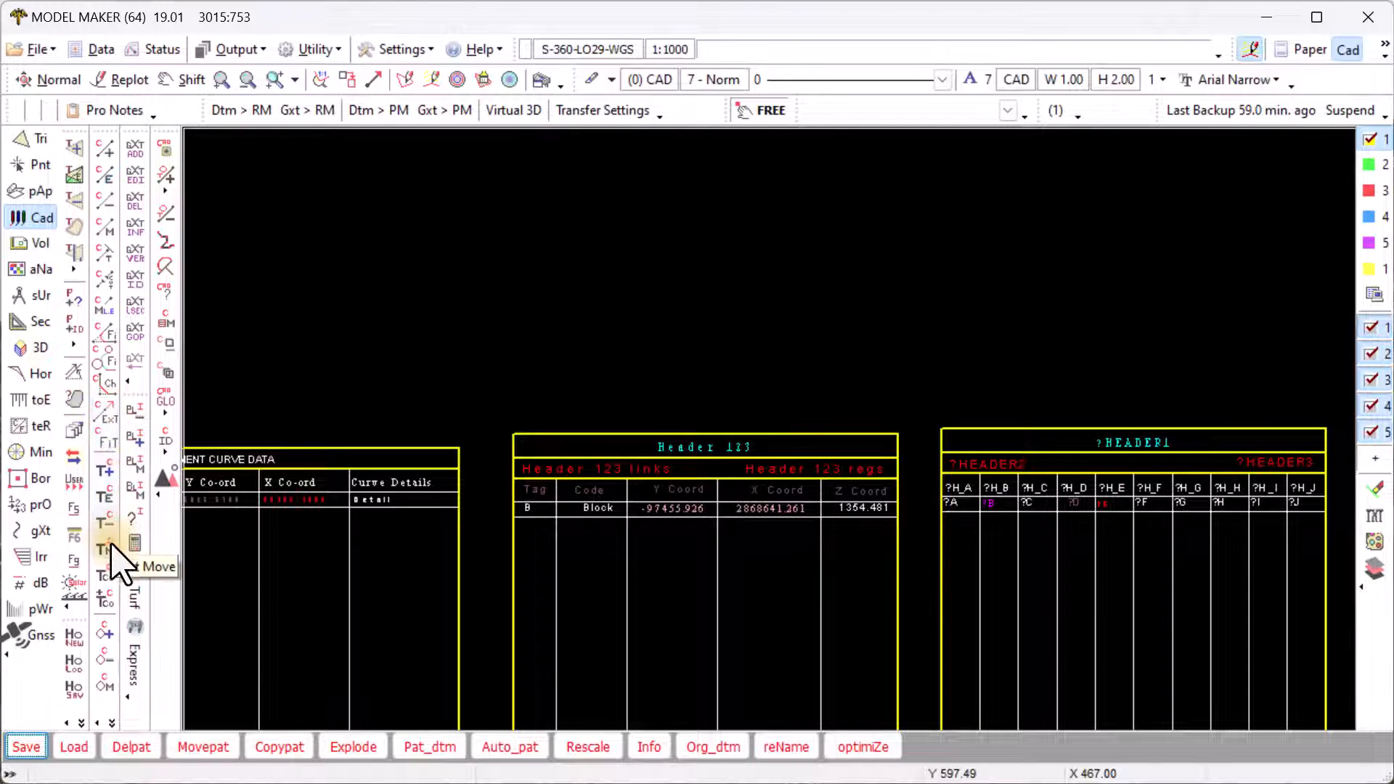
click(105, 496)
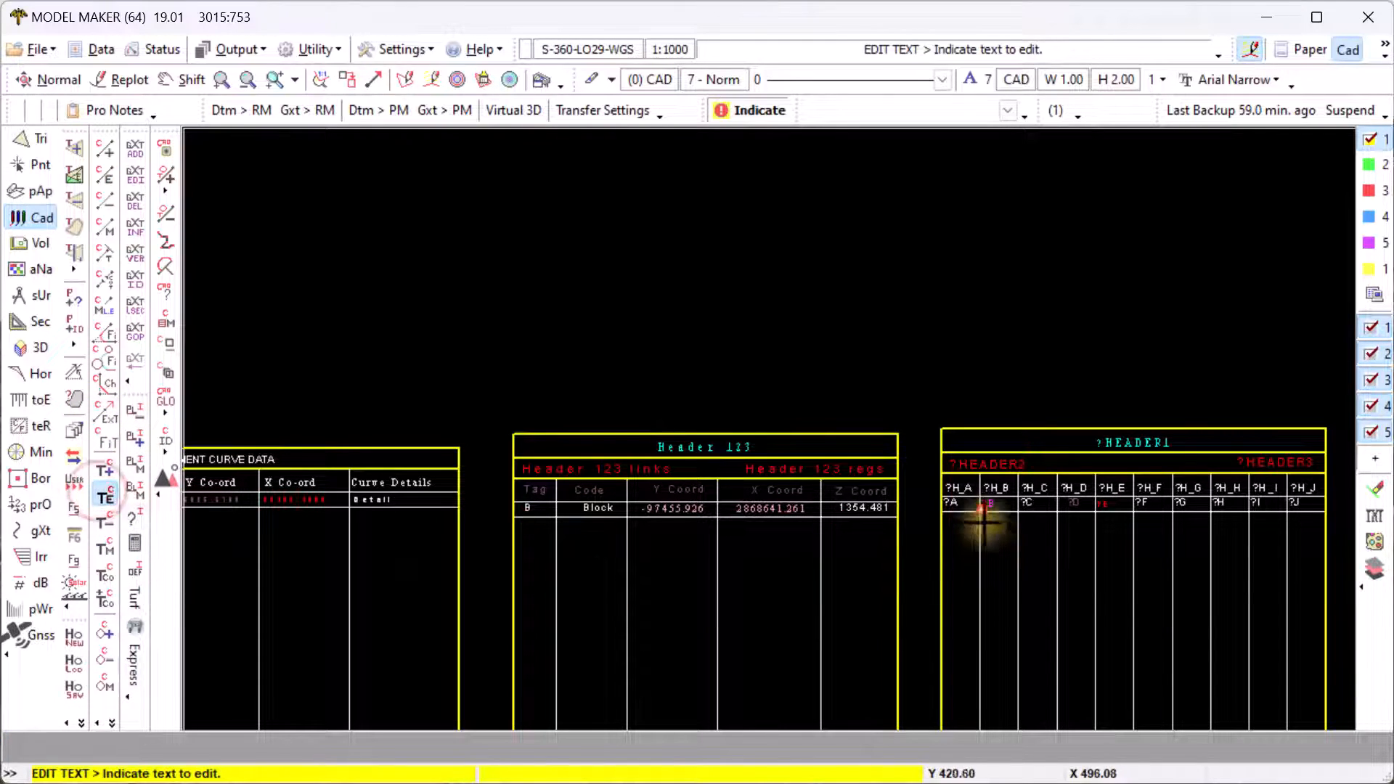
click(951, 492)
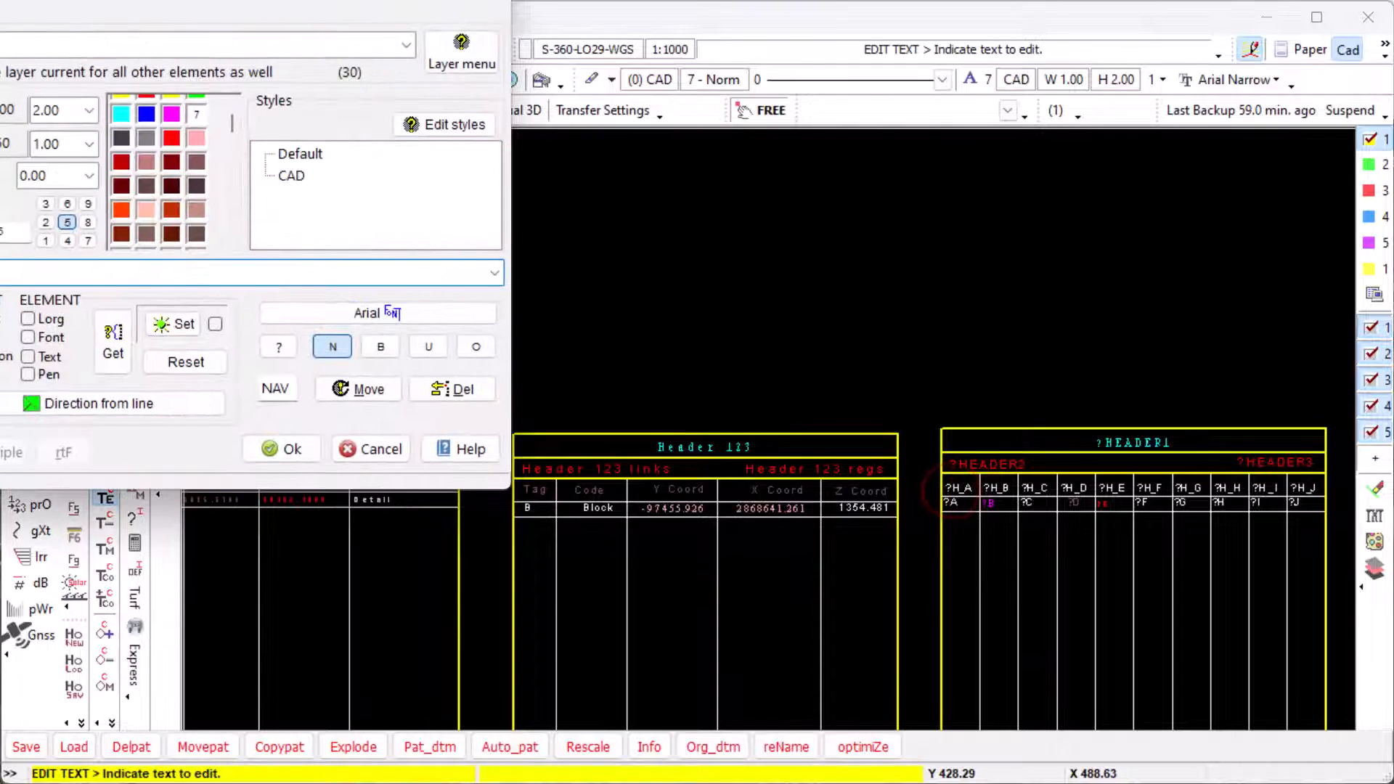
drag(319, 2, 554, 109)
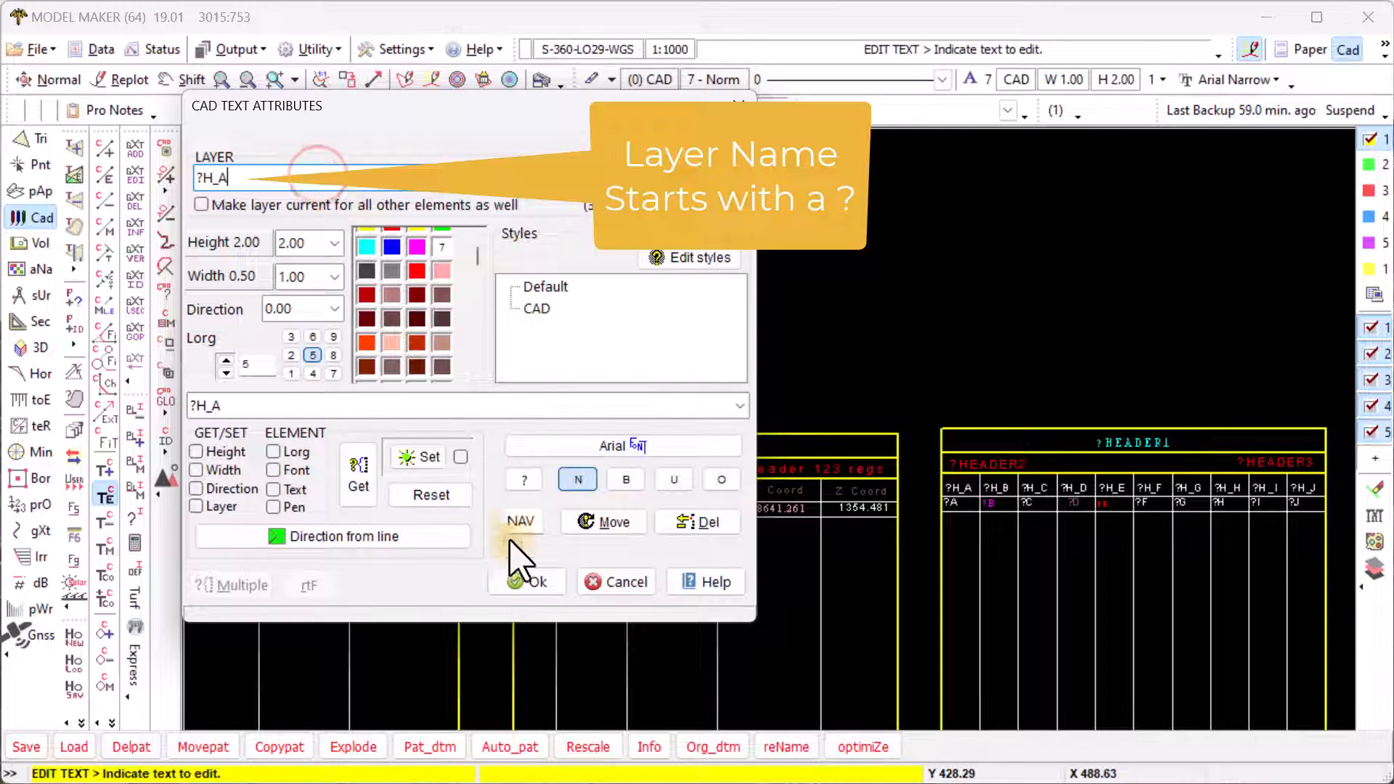
click(528, 582)
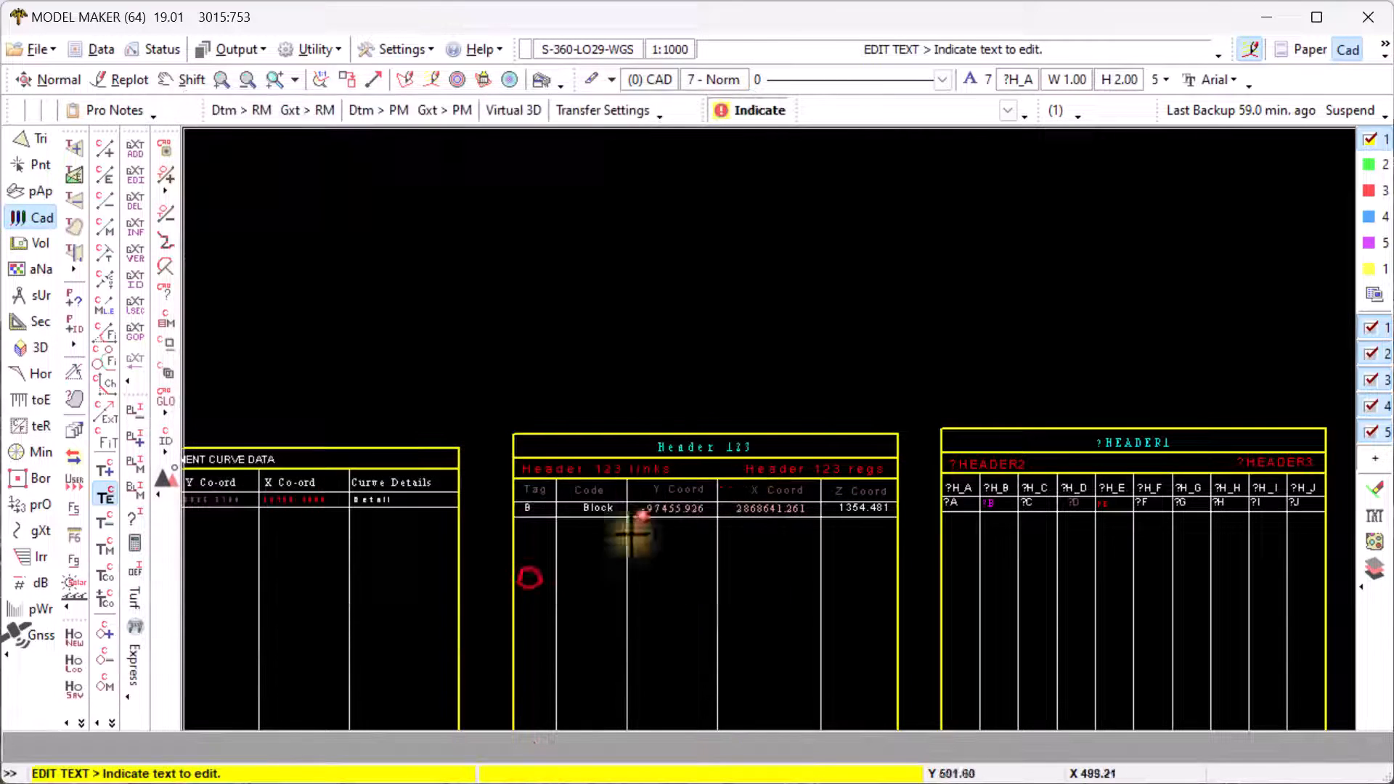
click(1075, 508)
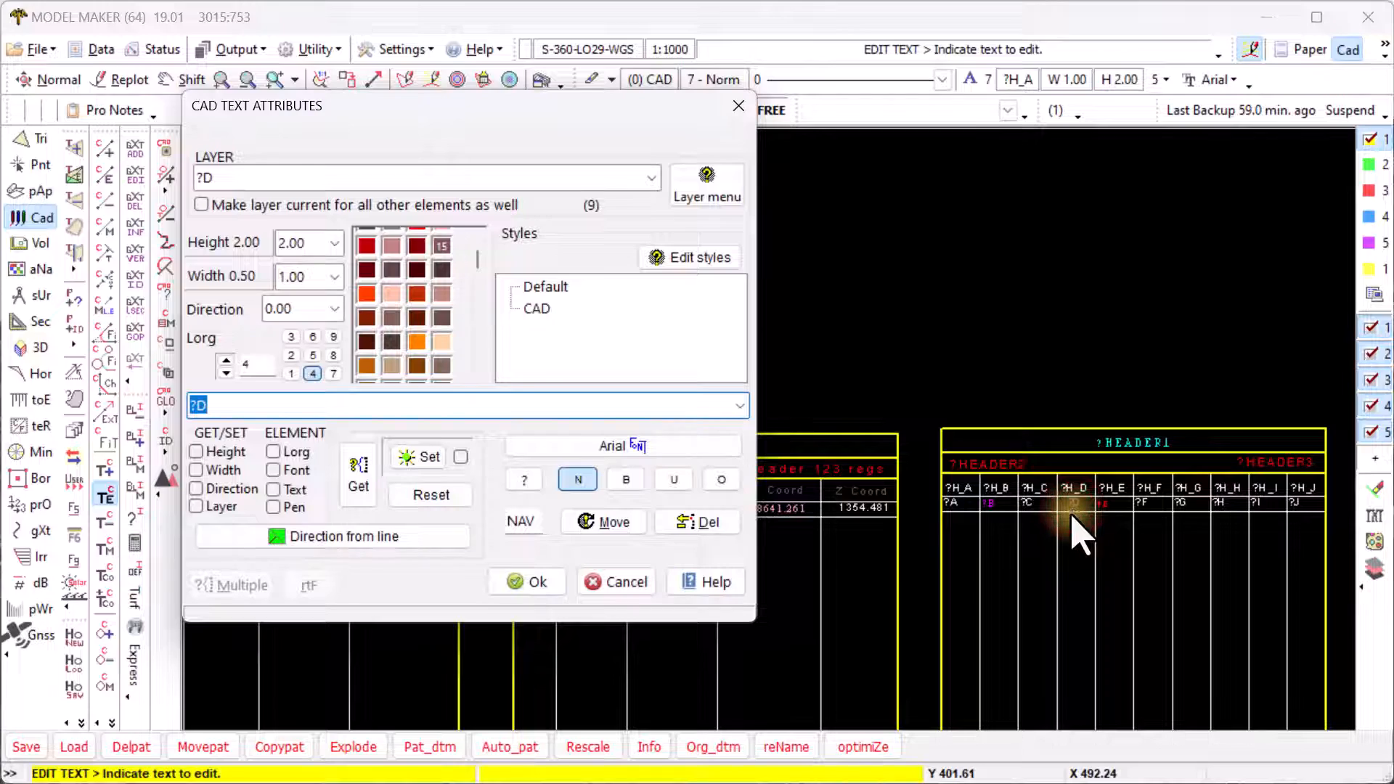
click(525, 582)
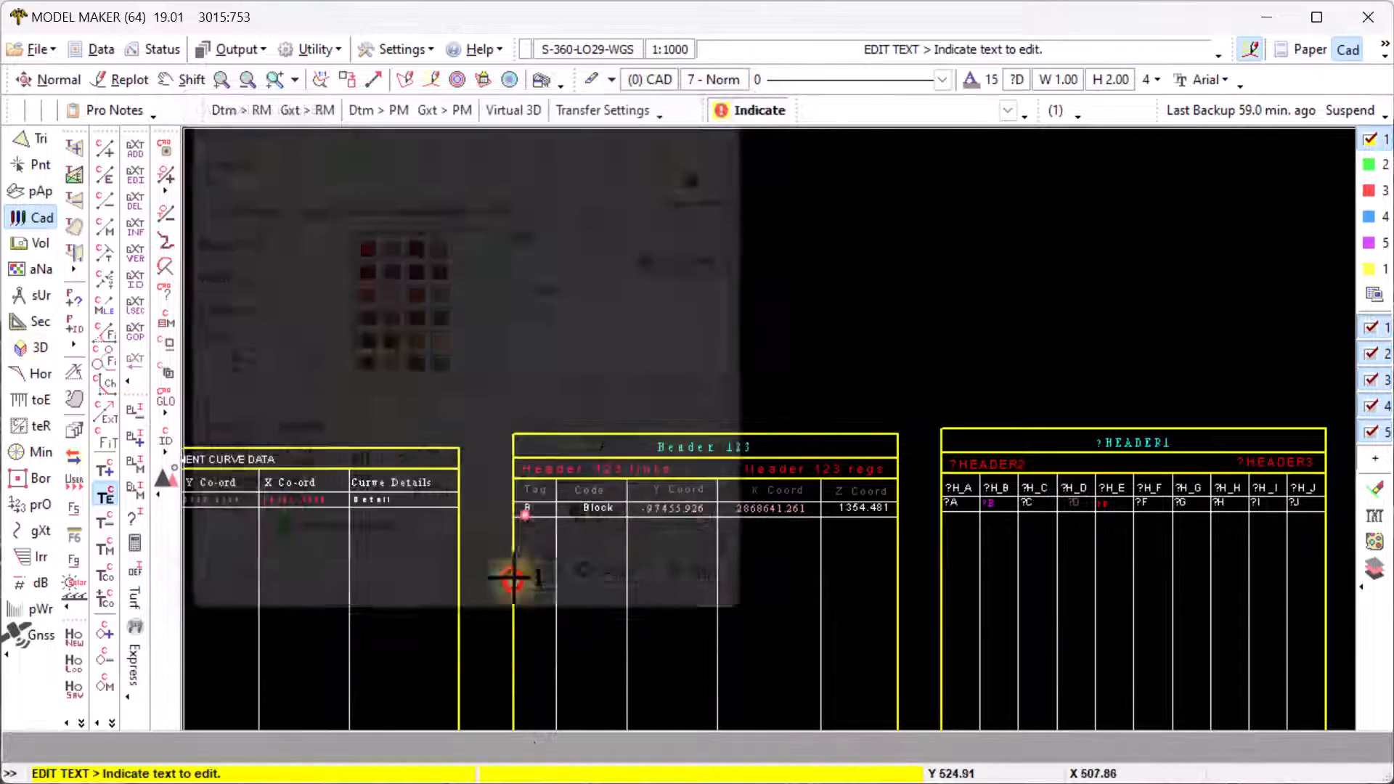
right_click(622, 382)
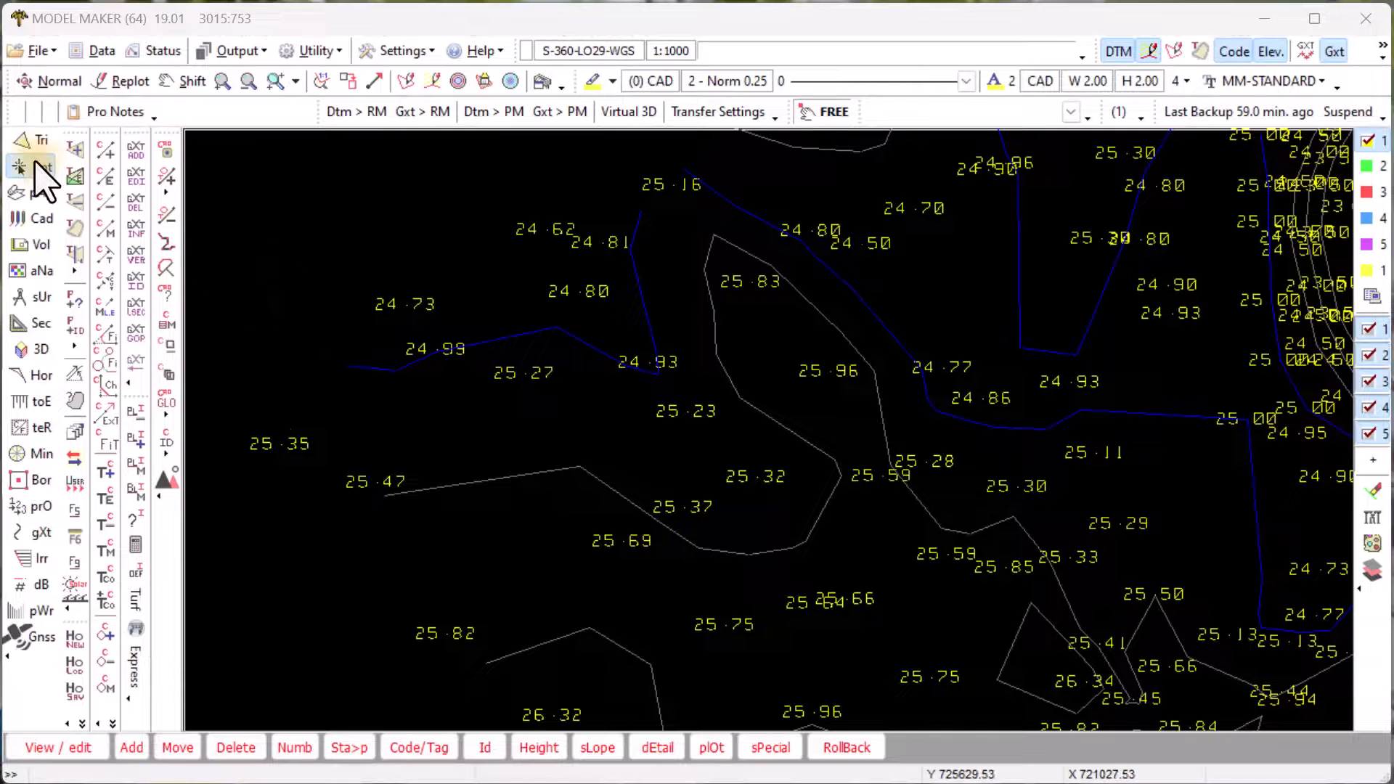
- Set Identify DTM Points to select the points inside a defined area
click(34, 165)
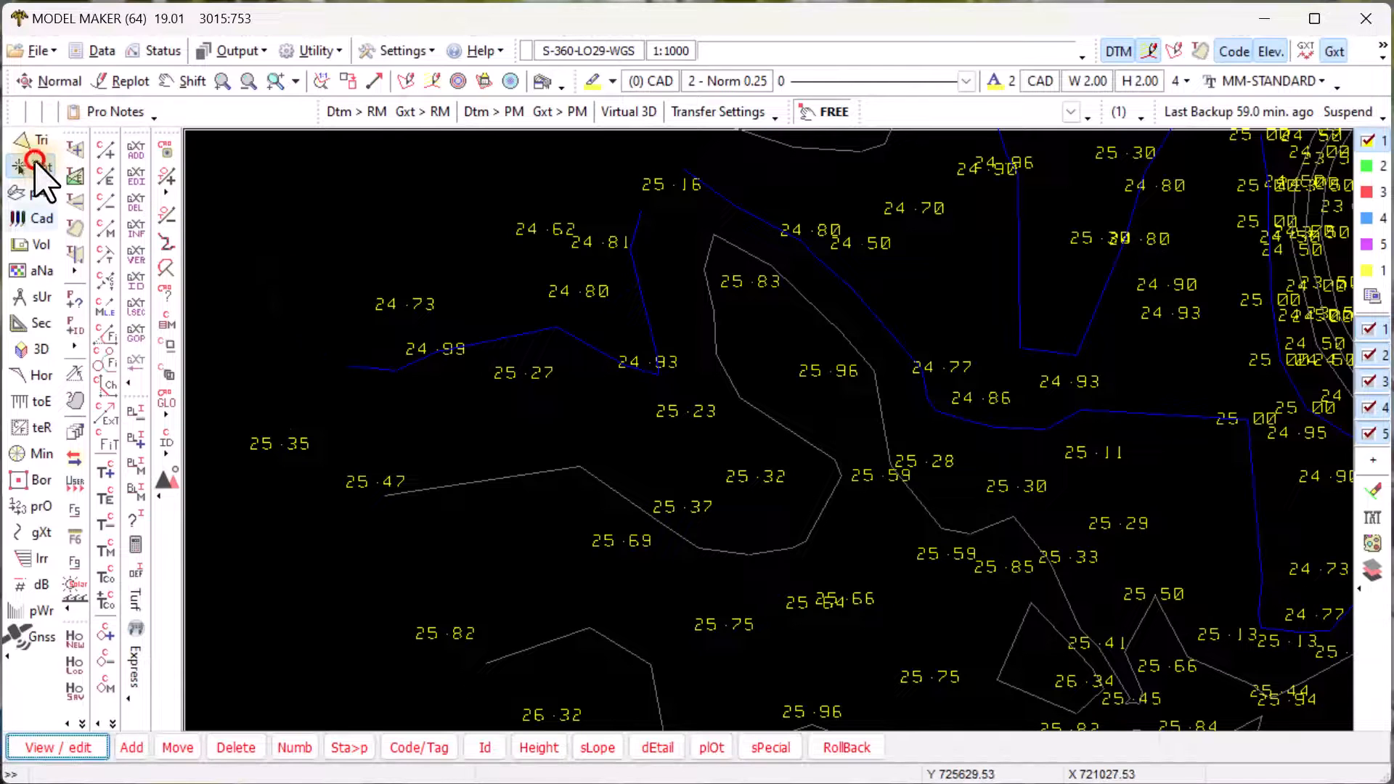
click(485, 748)
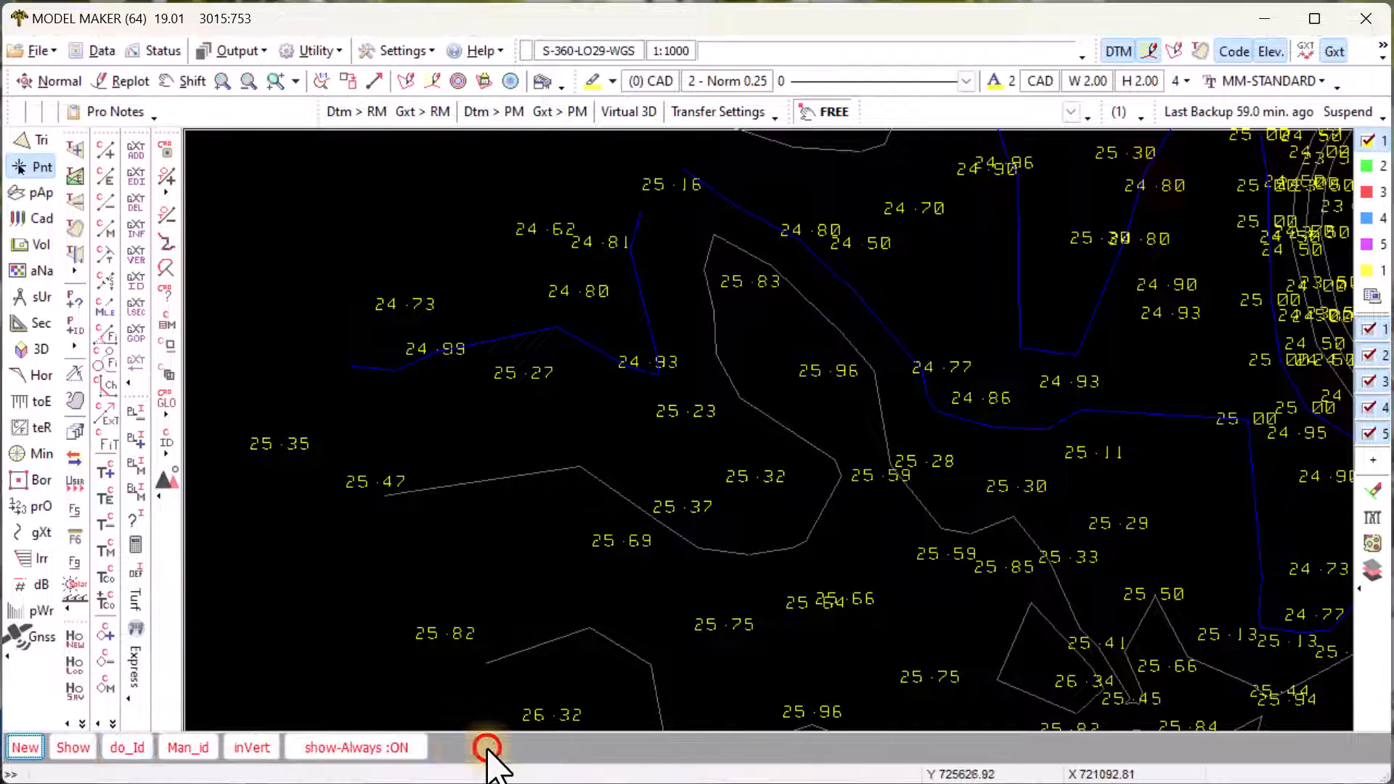
click(121, 747)
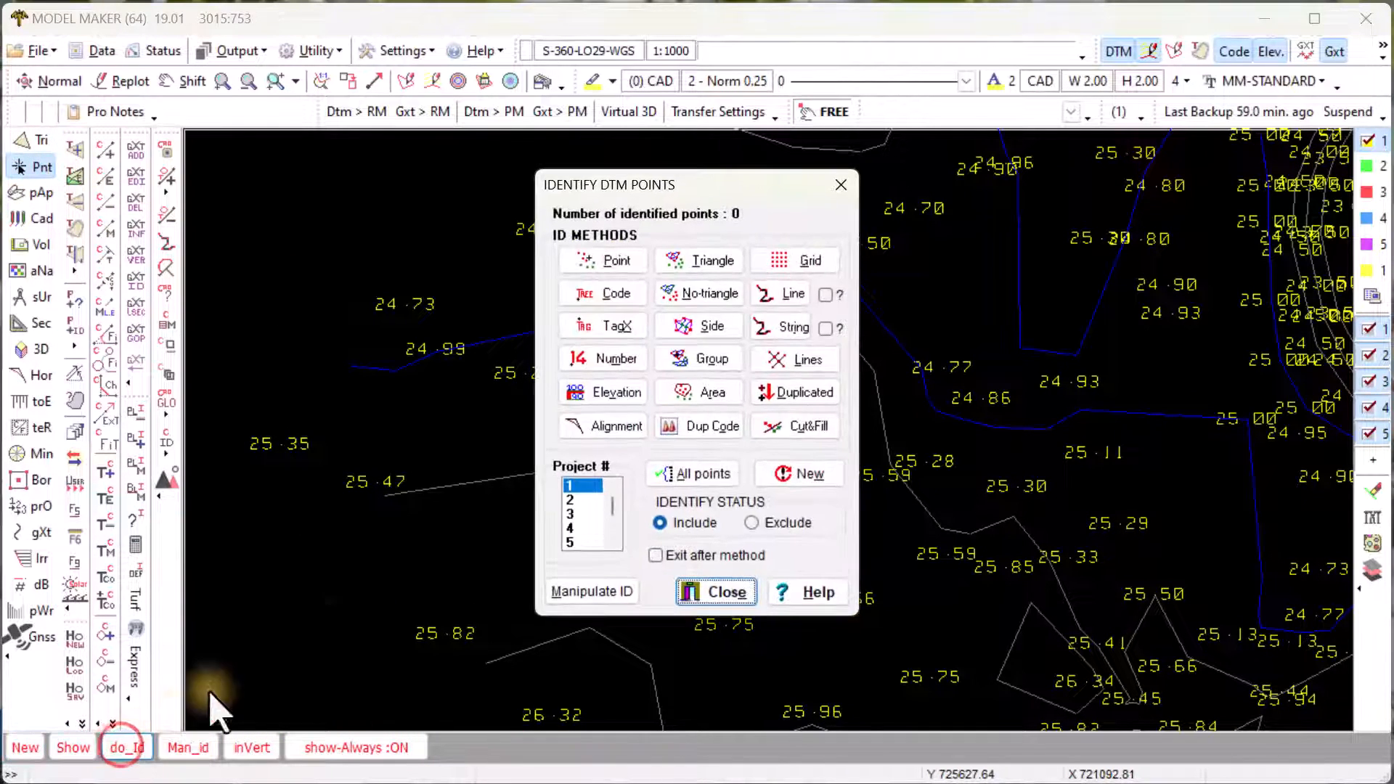
click(701, 390)
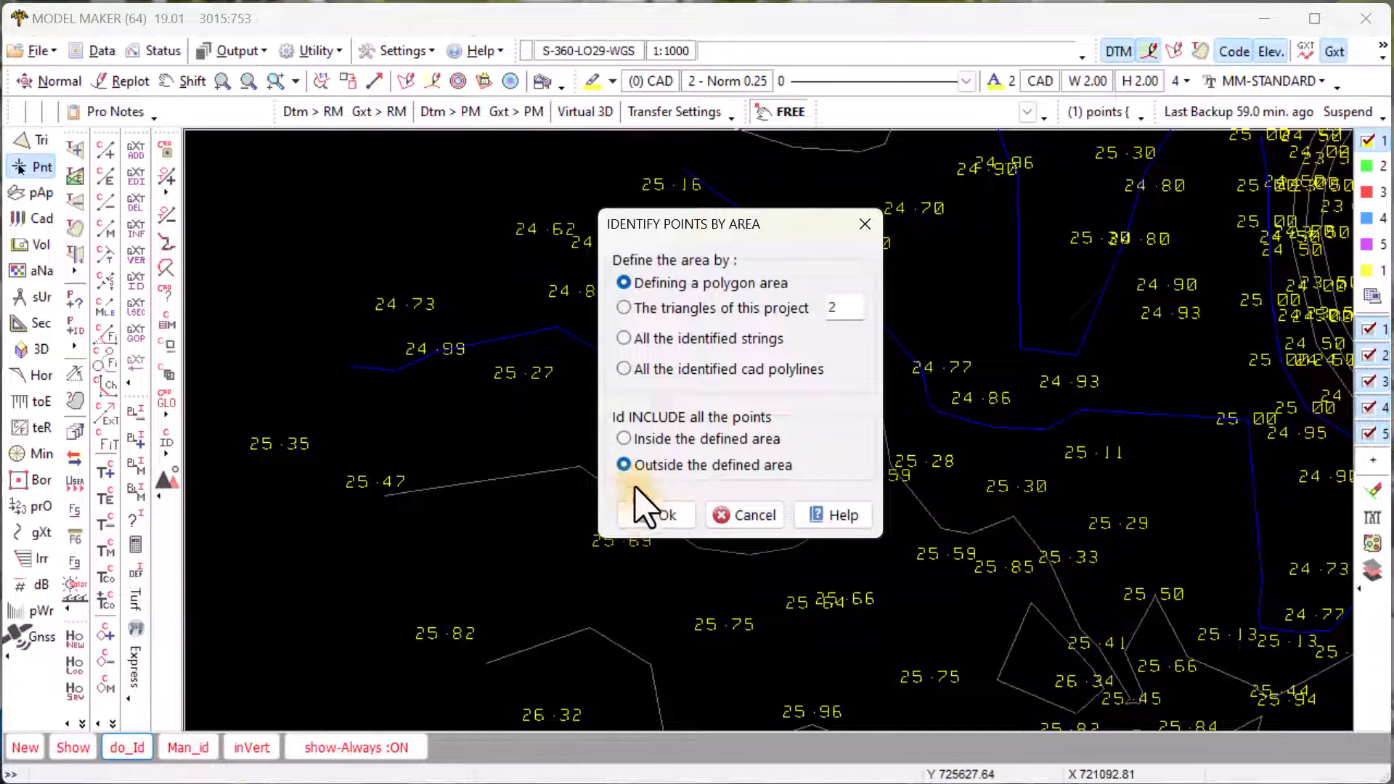
click(624, 438)
click(657, 515)
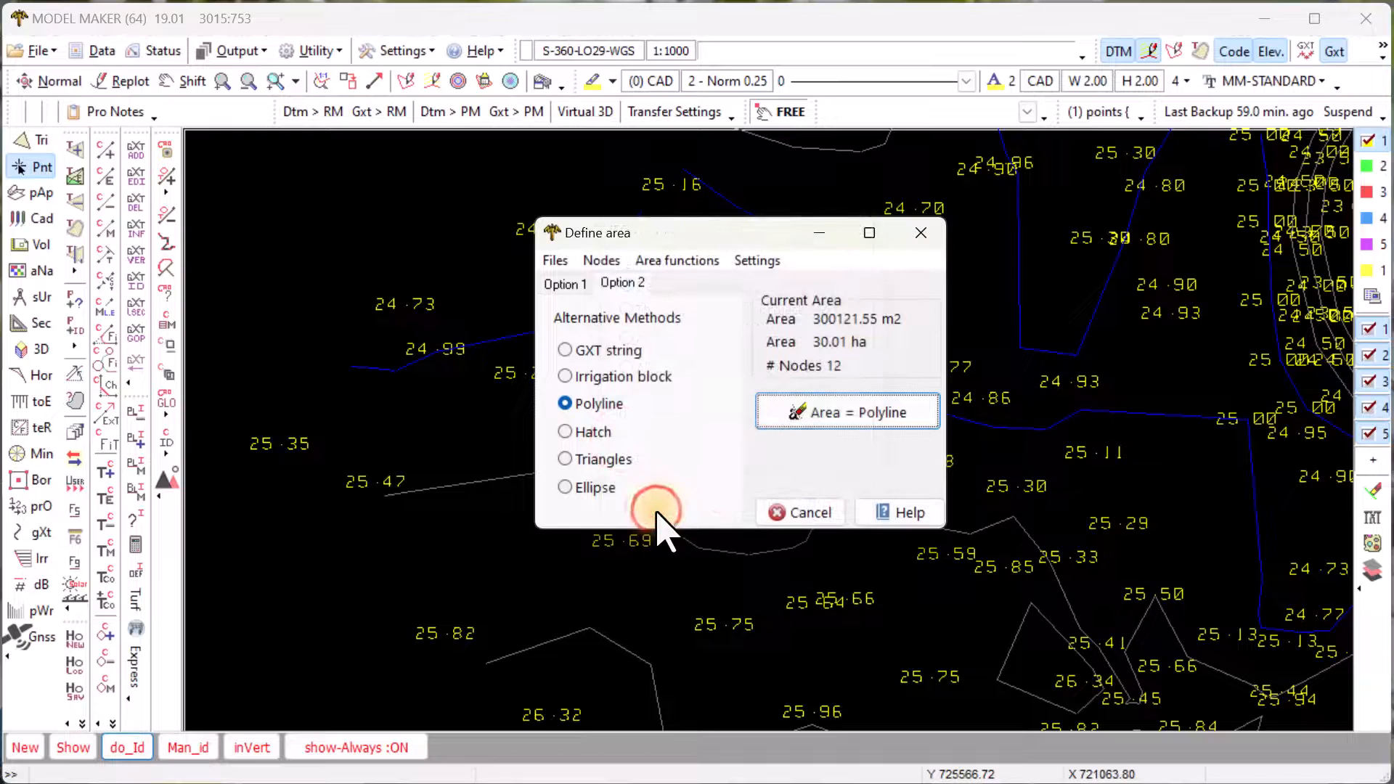
- Draw a ten-node irregular boundary polygon around the central survey points
click(559, 283)
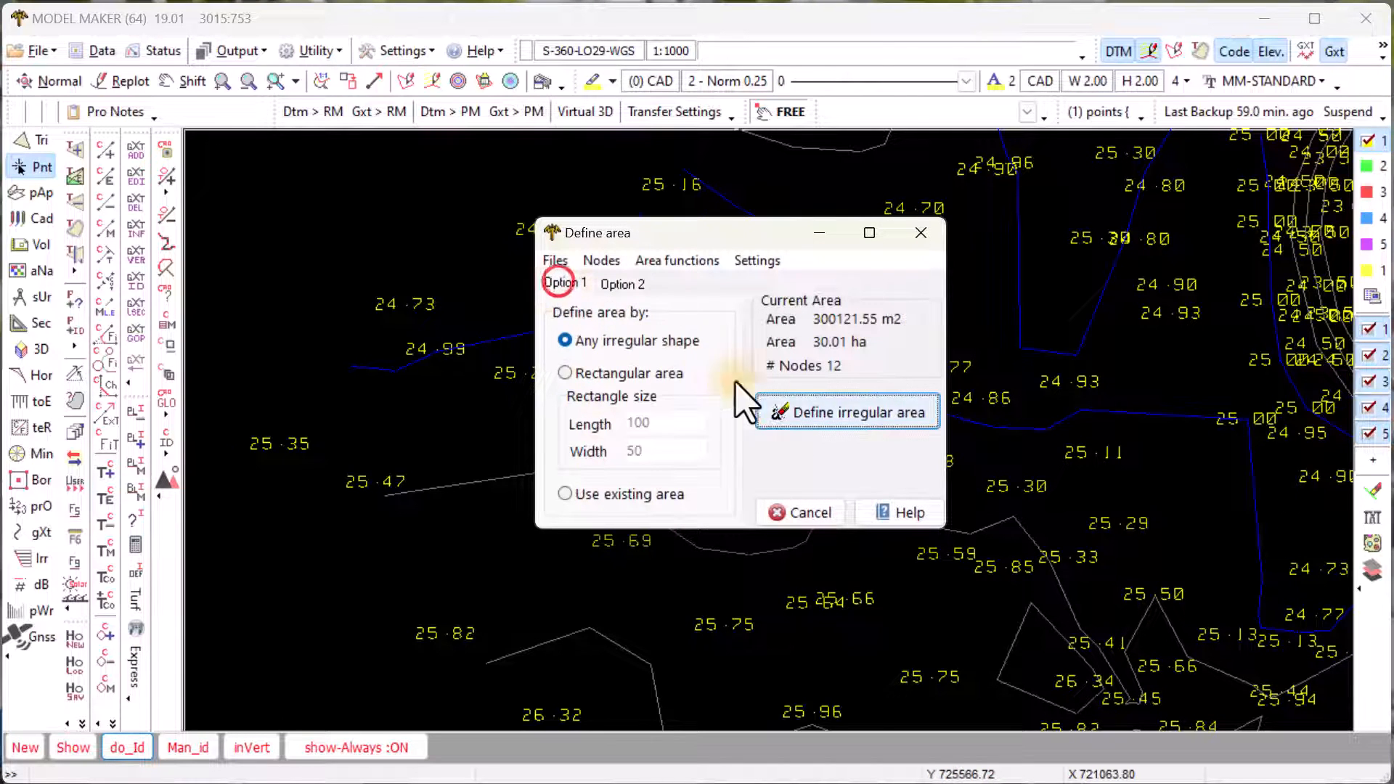
click(801, 412)
click(326, 282)
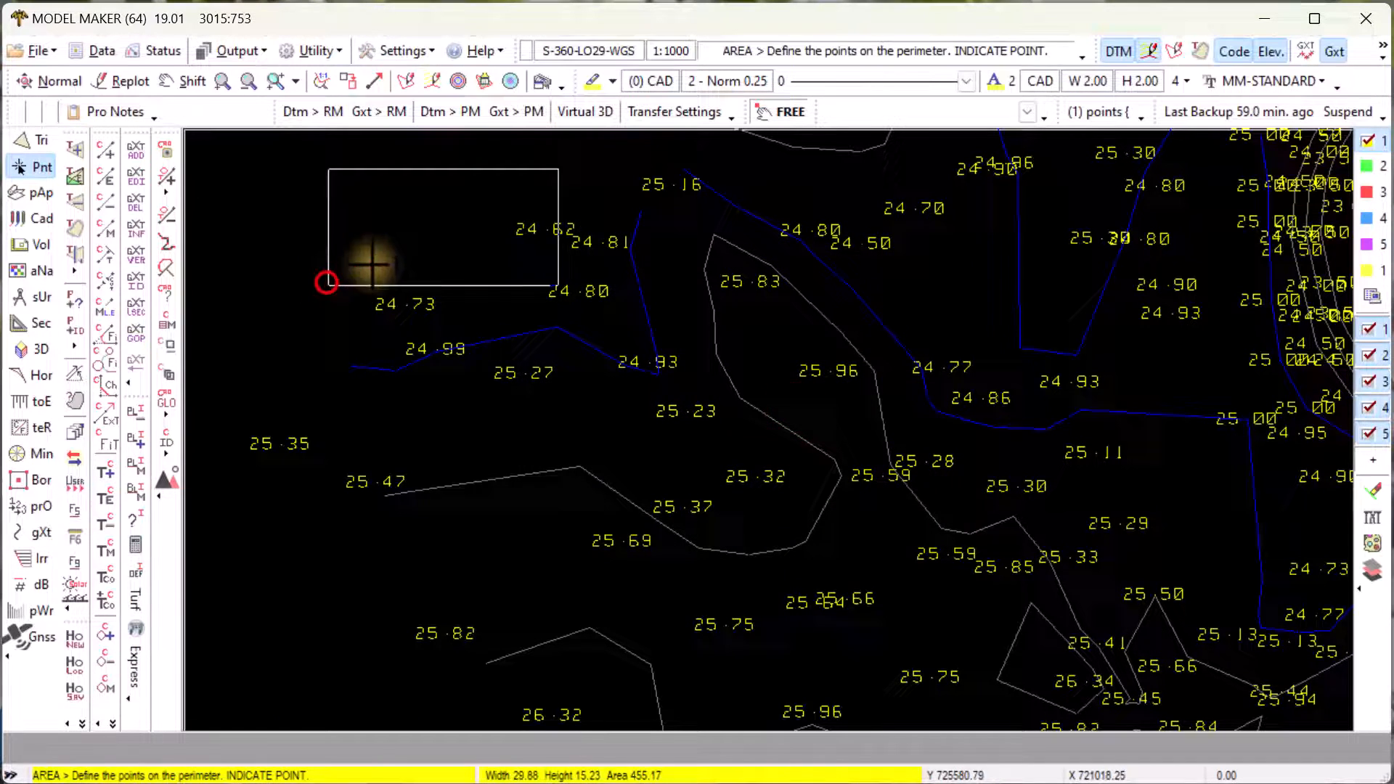
click(664, 155)
click(991, 196)
click(1200, 226)
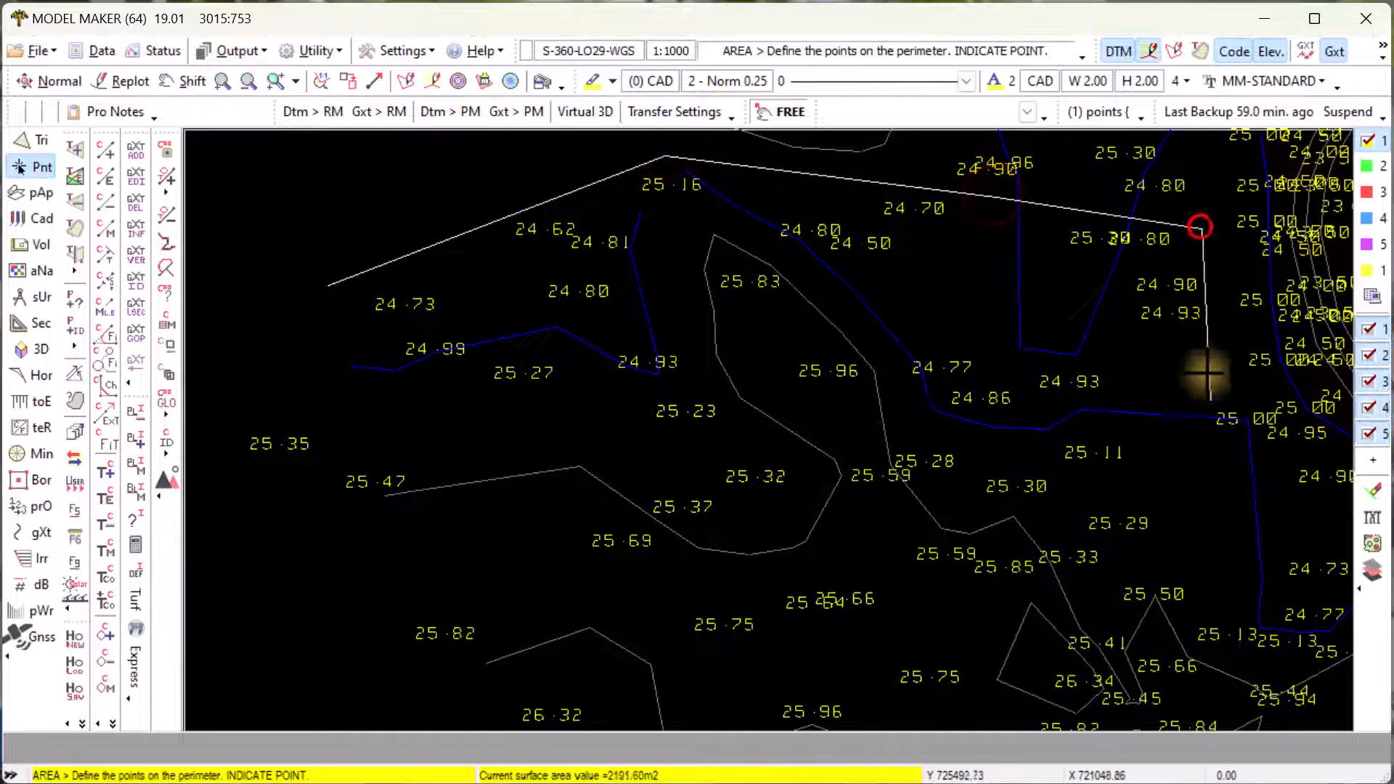
click(1209, 400)
click(1105, 591)
click(833, 672)
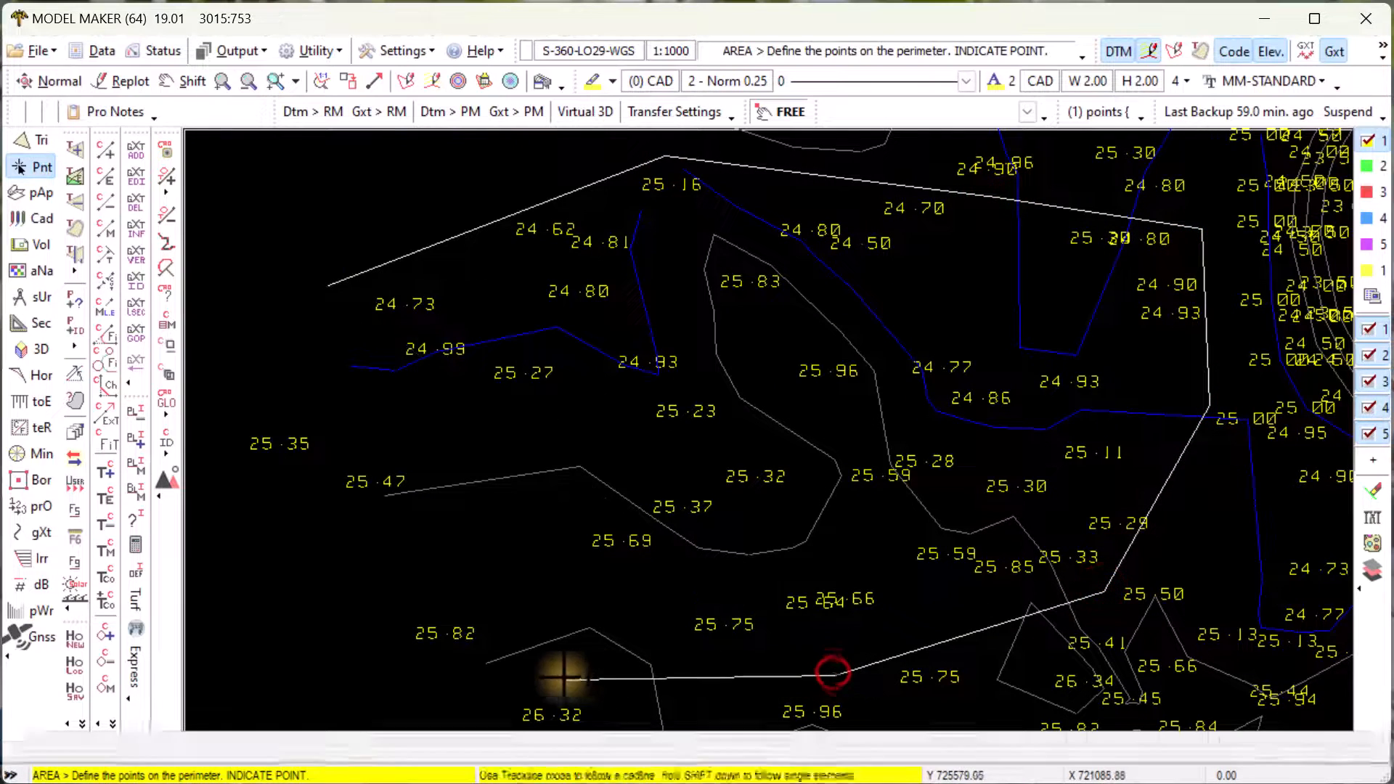
click(561, 678)
click(369, 692)
click(218, 430)
- Close the polygon, accept the area to identify 38 points, and close the dialog
right_click(217, 430)
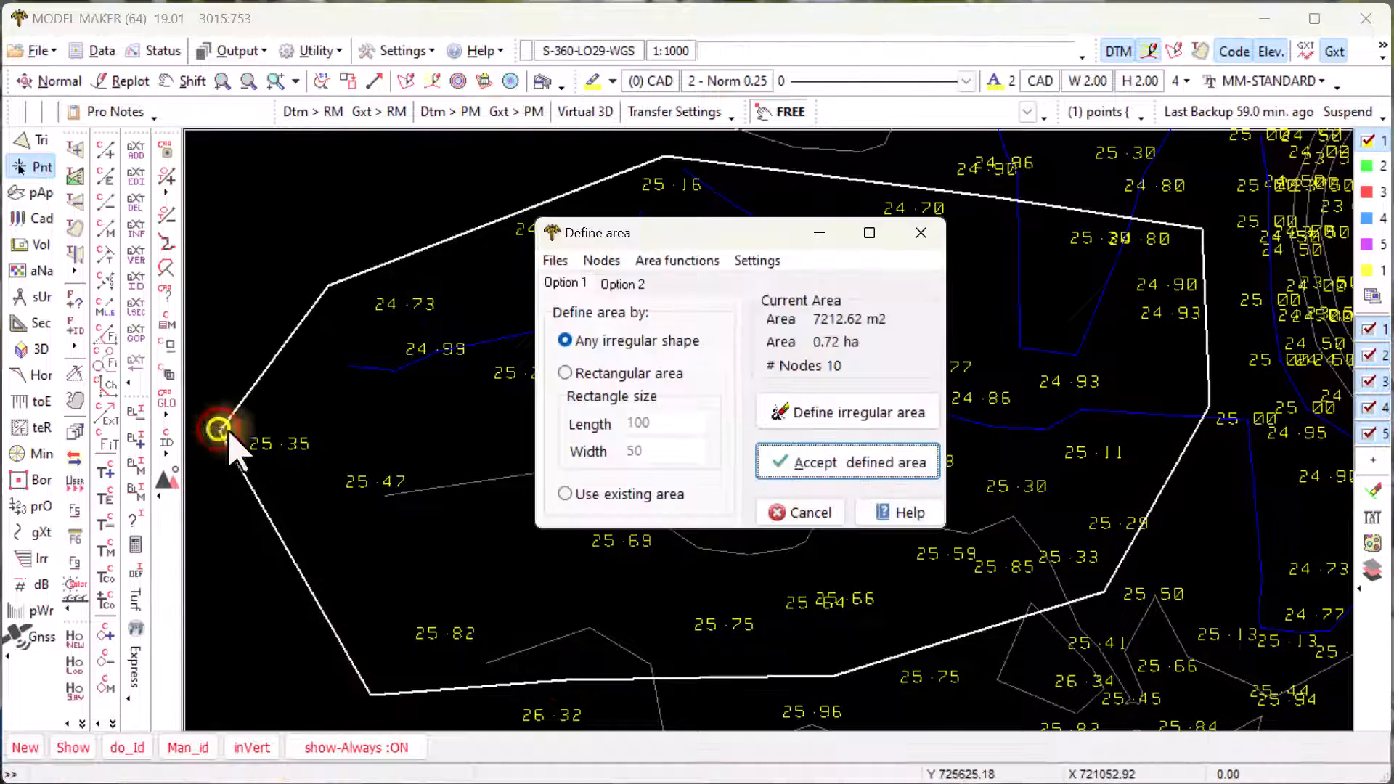
click(817, 462)
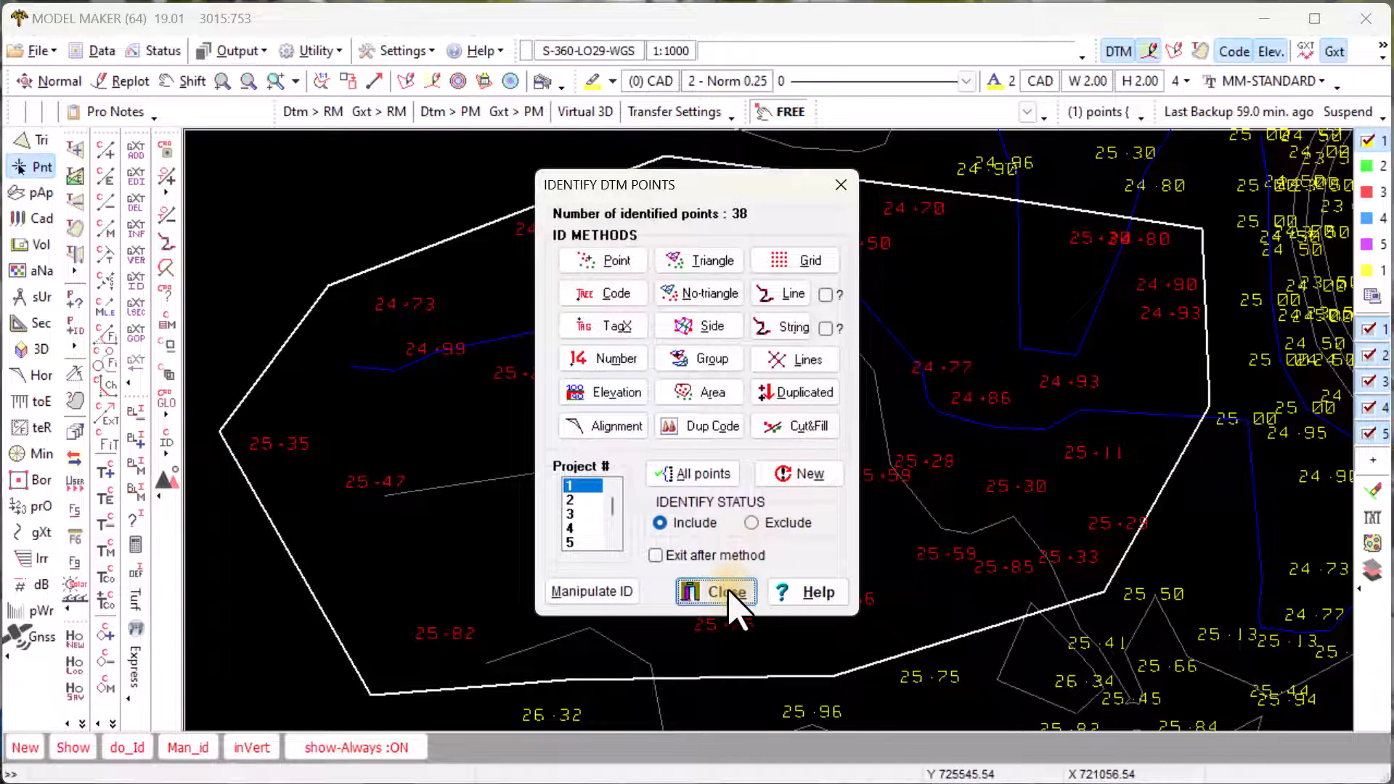
click(726, 592)
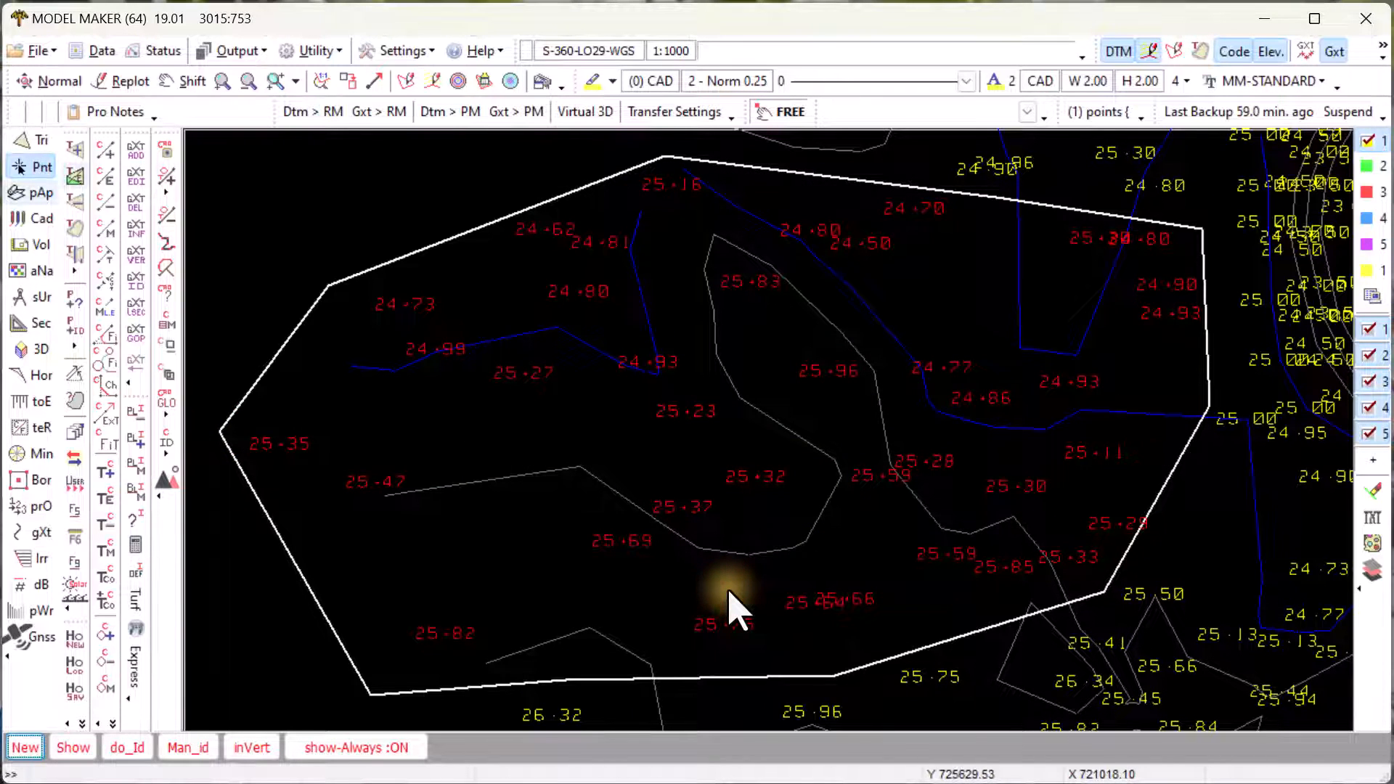
- Hide the DTM lines and point labels, show the CAD line work, and switch to Cad mode
click(1141, 45)
click(1117, 48)
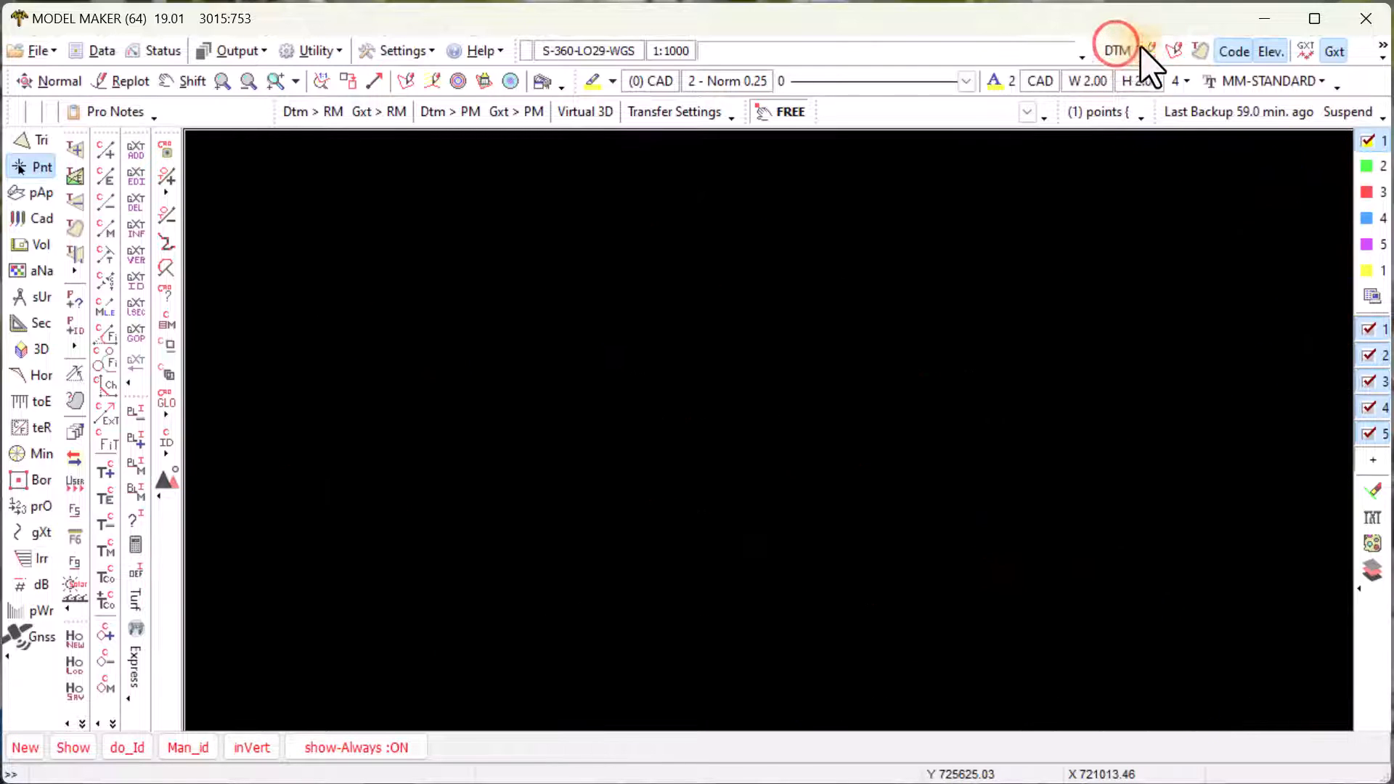
click(1200, 50)
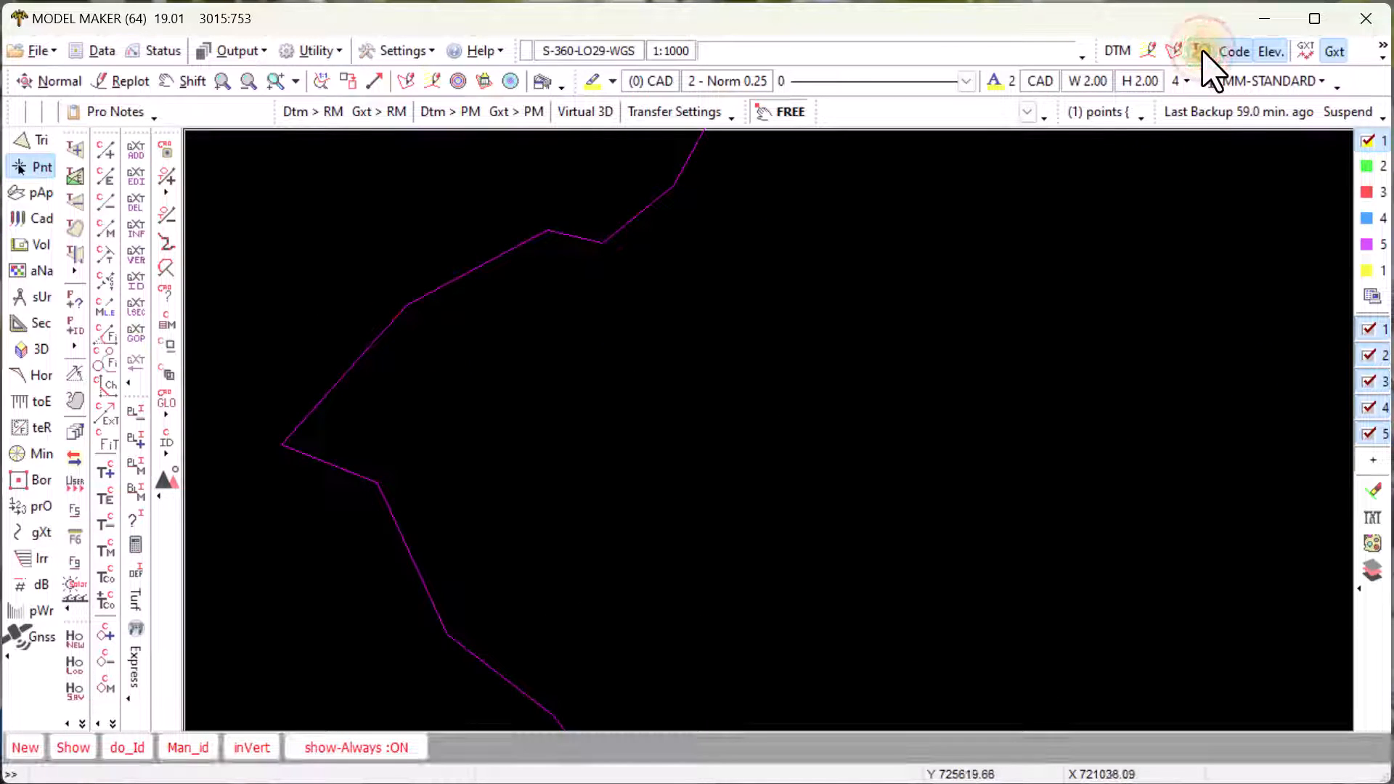
click(37, 219)
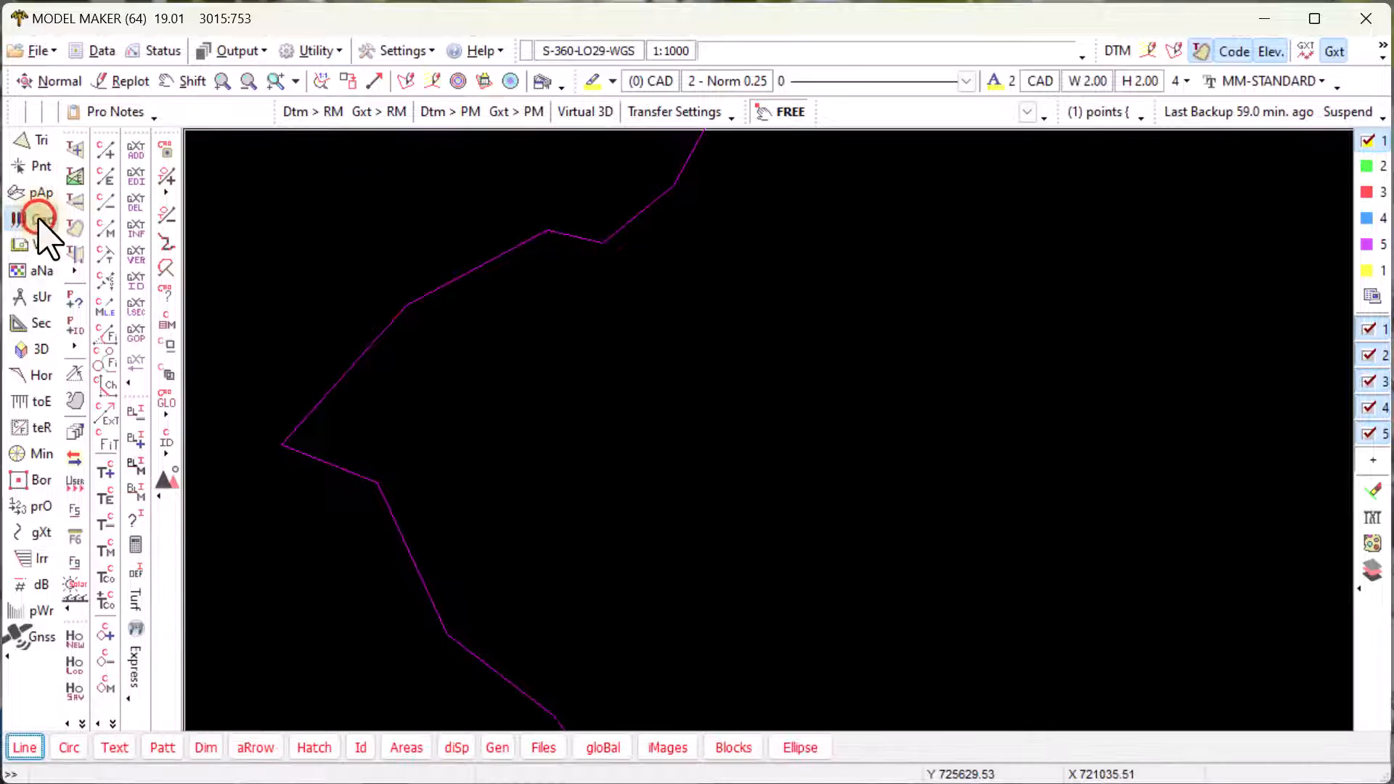
- In Blocks > Utilities, fill the grid From Id DTM with Code + Tags + coordinates
click(735, 748)
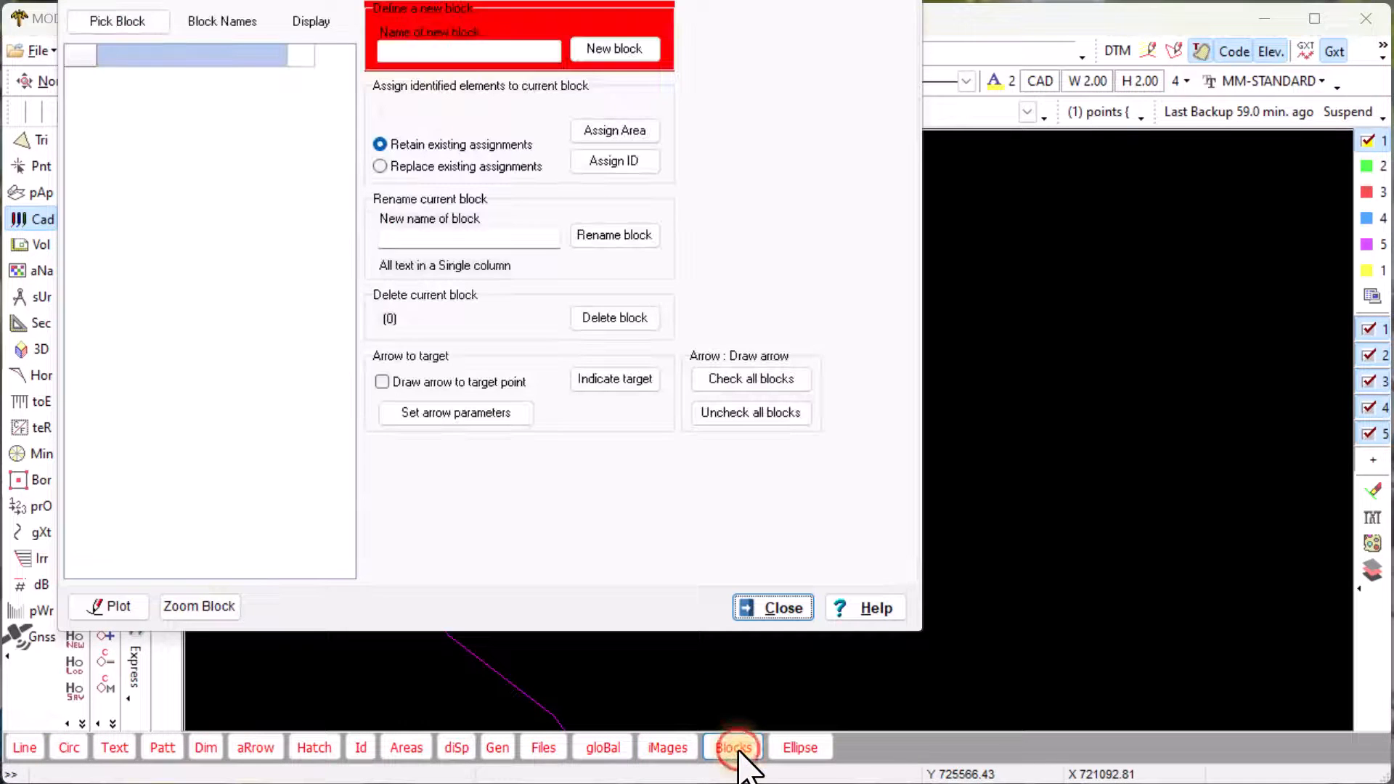
drag(318, 0, 433, 70)
click(380, 101)
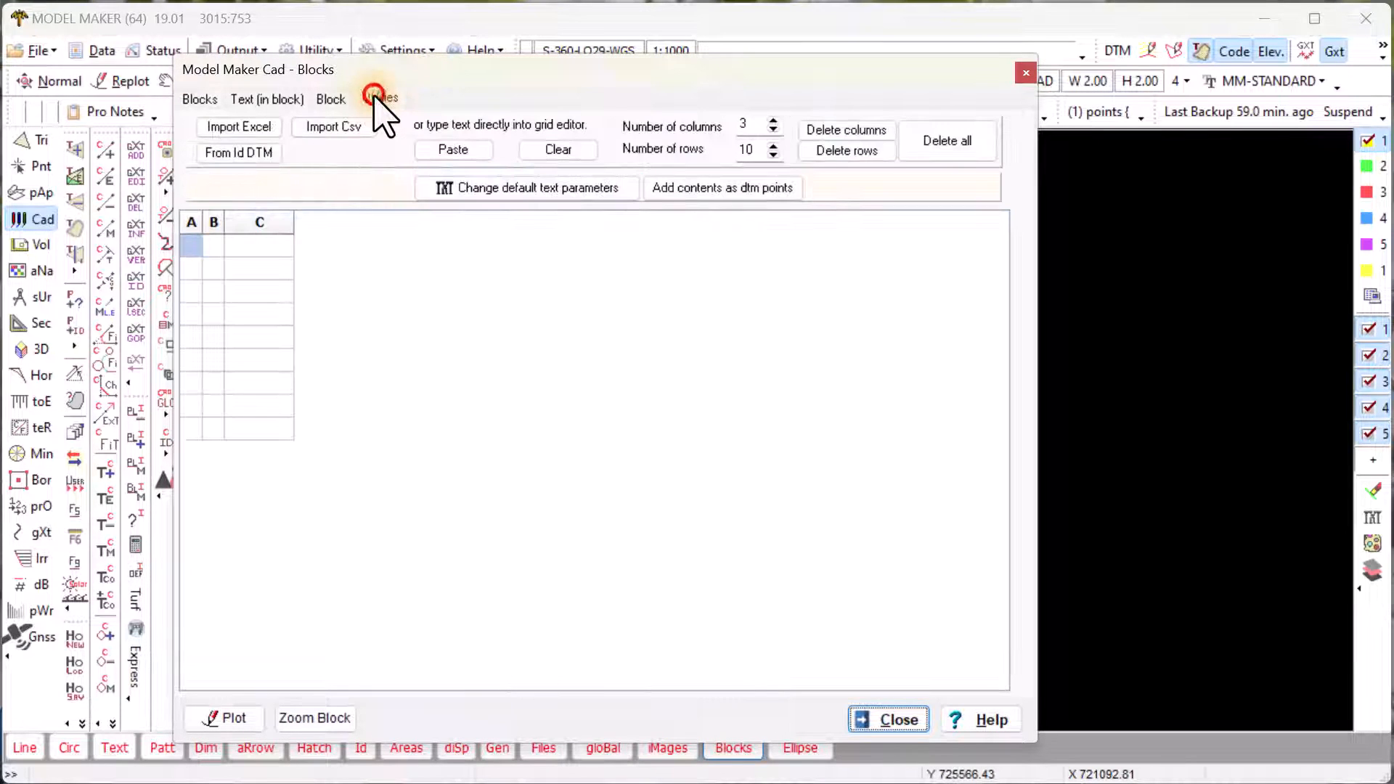
click(248, 154)
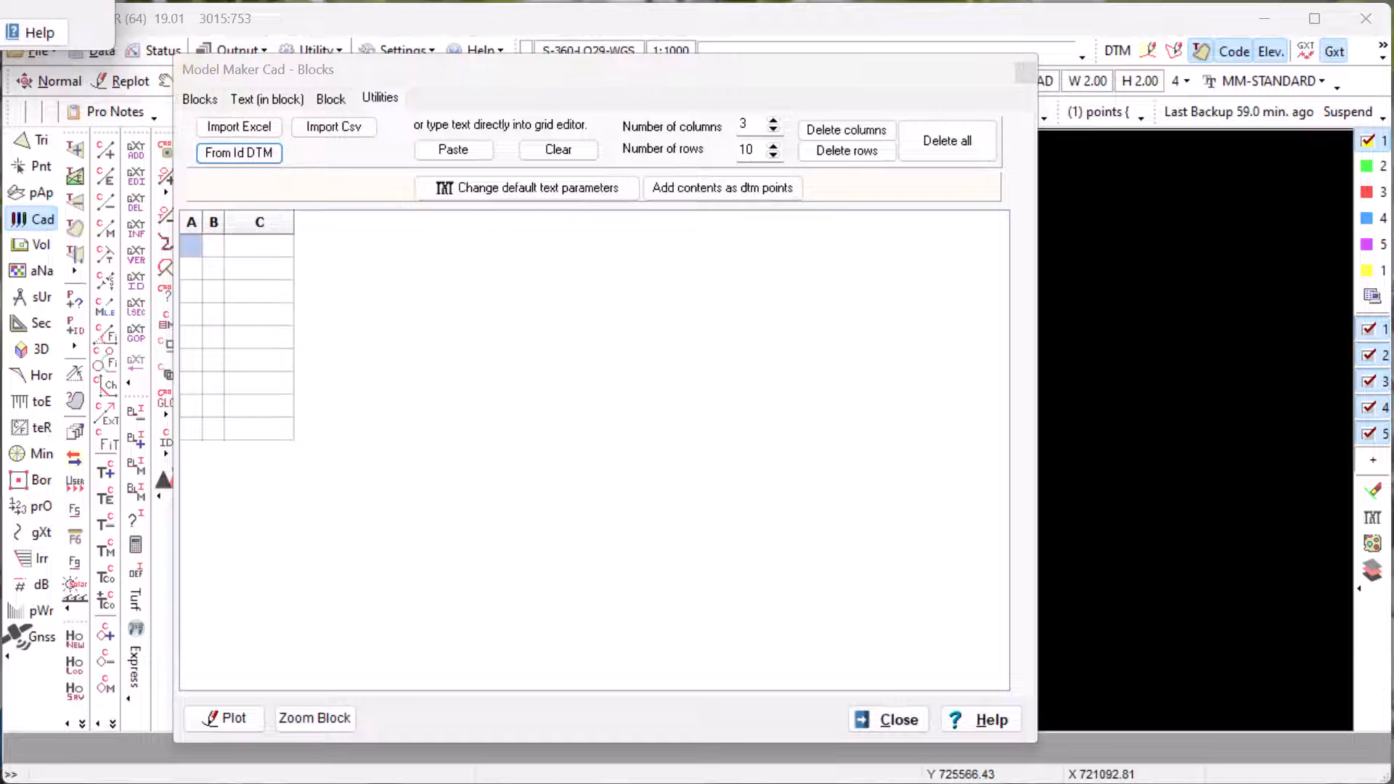
drag(14, 0, 666, 315)
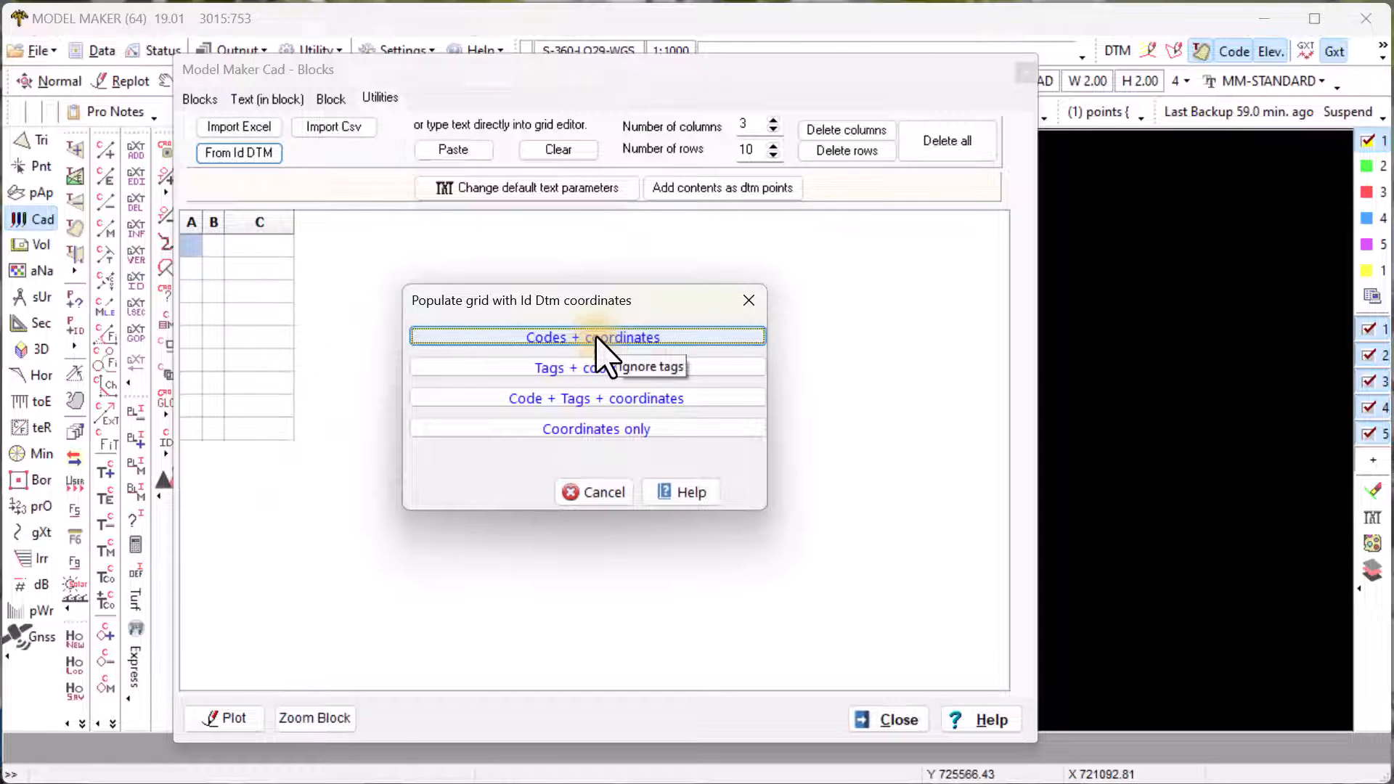
click(593, 399)
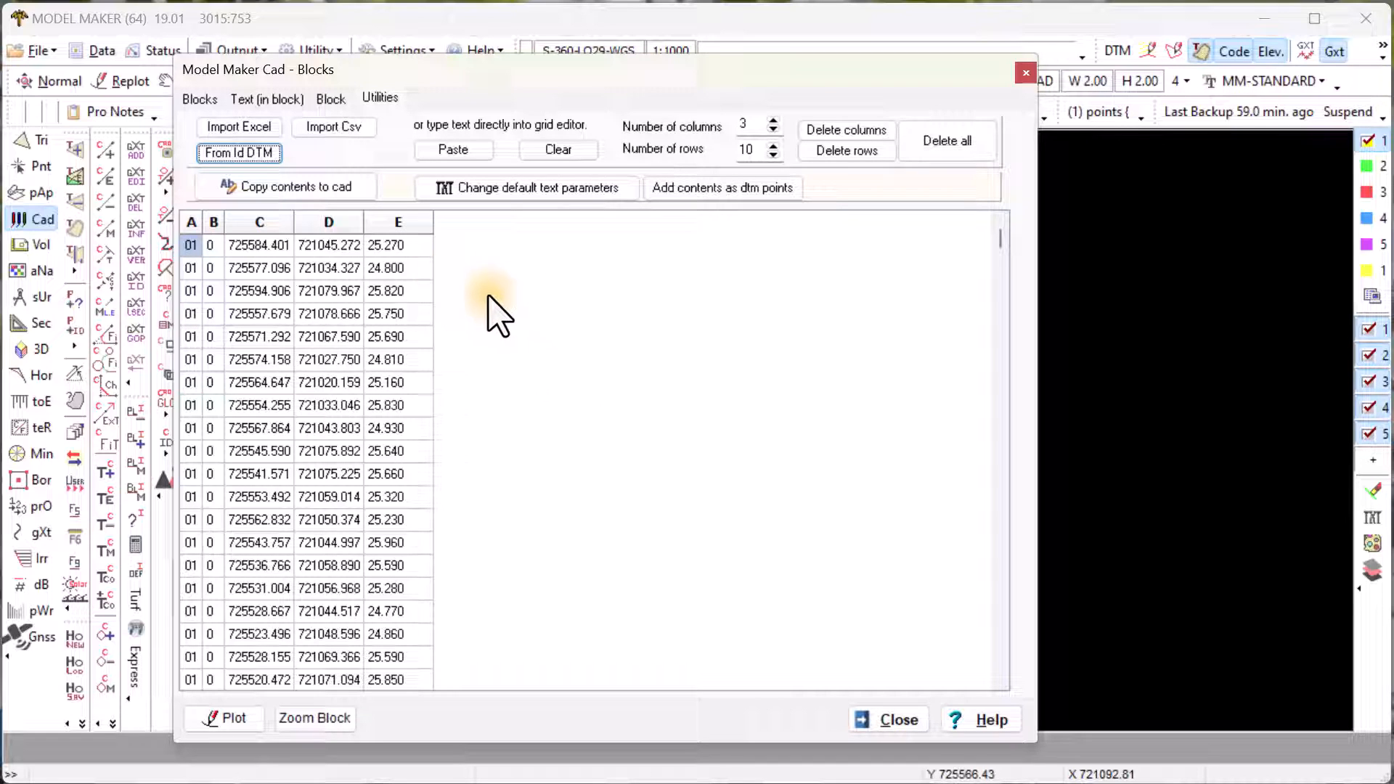
- Copy the grid to CAD using the CoordFrame fixed.pat pattern and place the table in the drawing
click(318, 190)
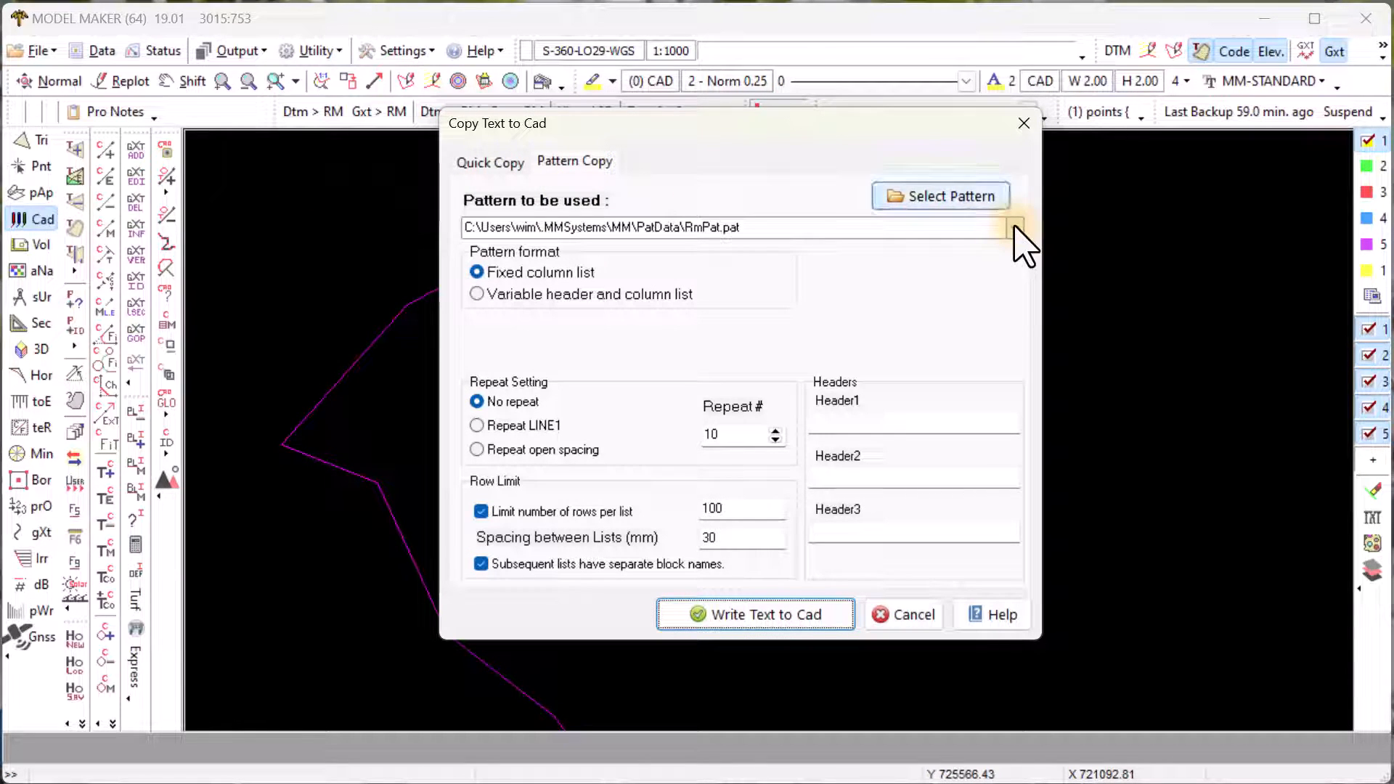
click(970, 194)
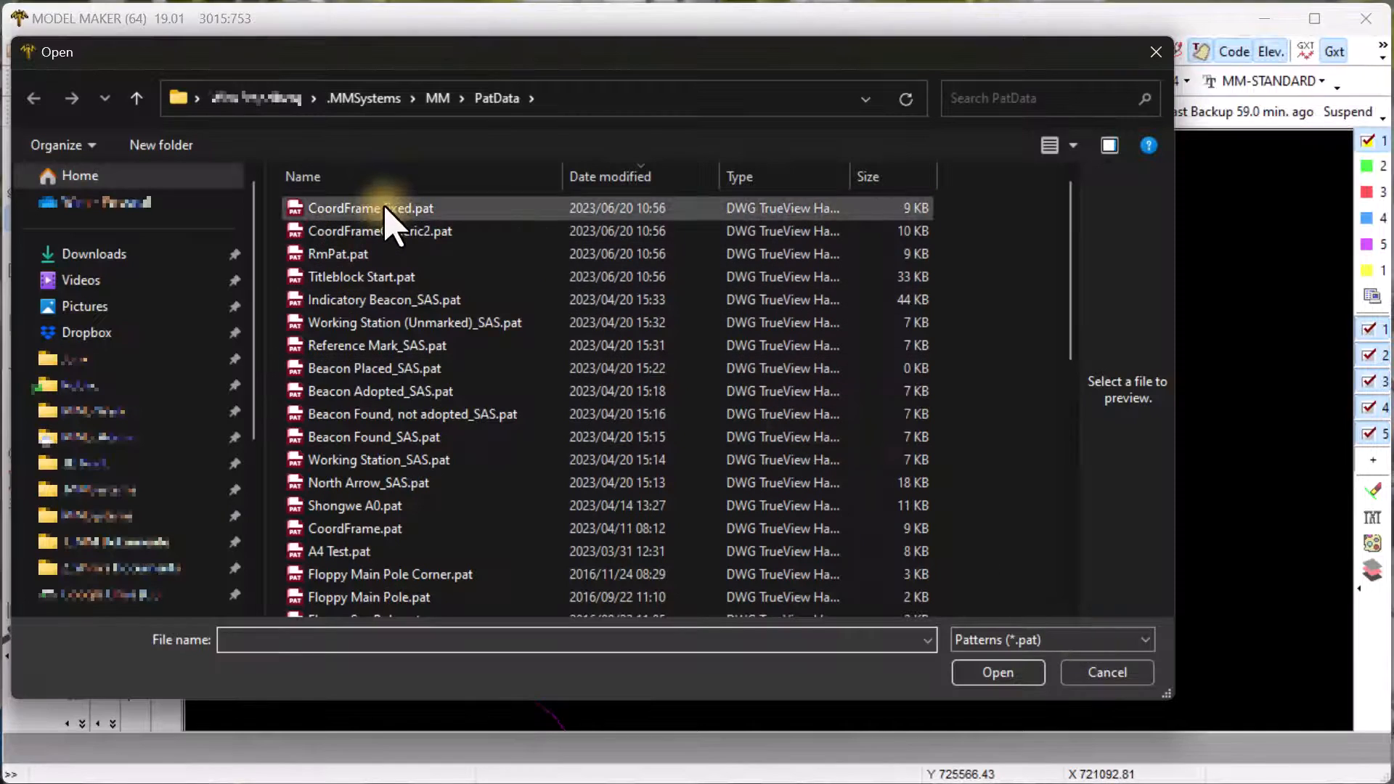
click(369, 209)
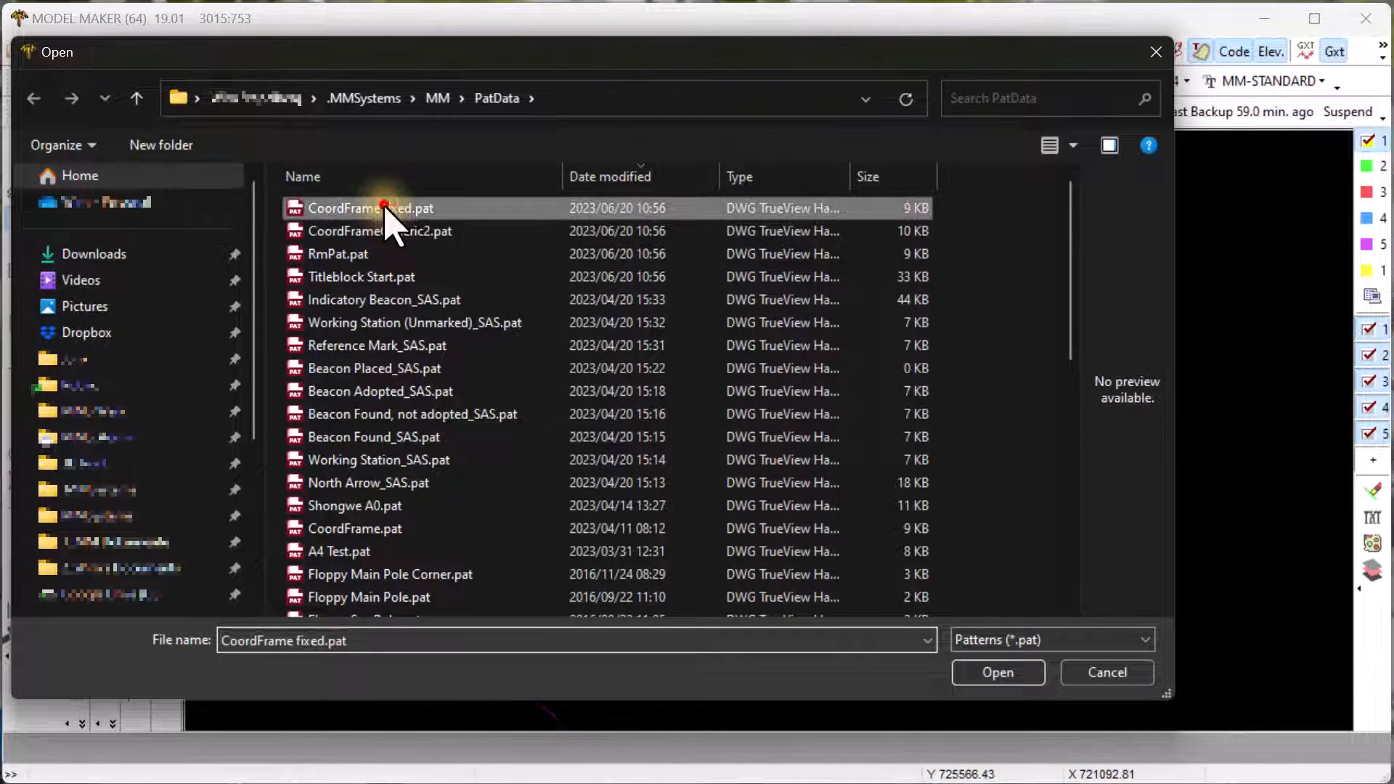
click(991, 670)
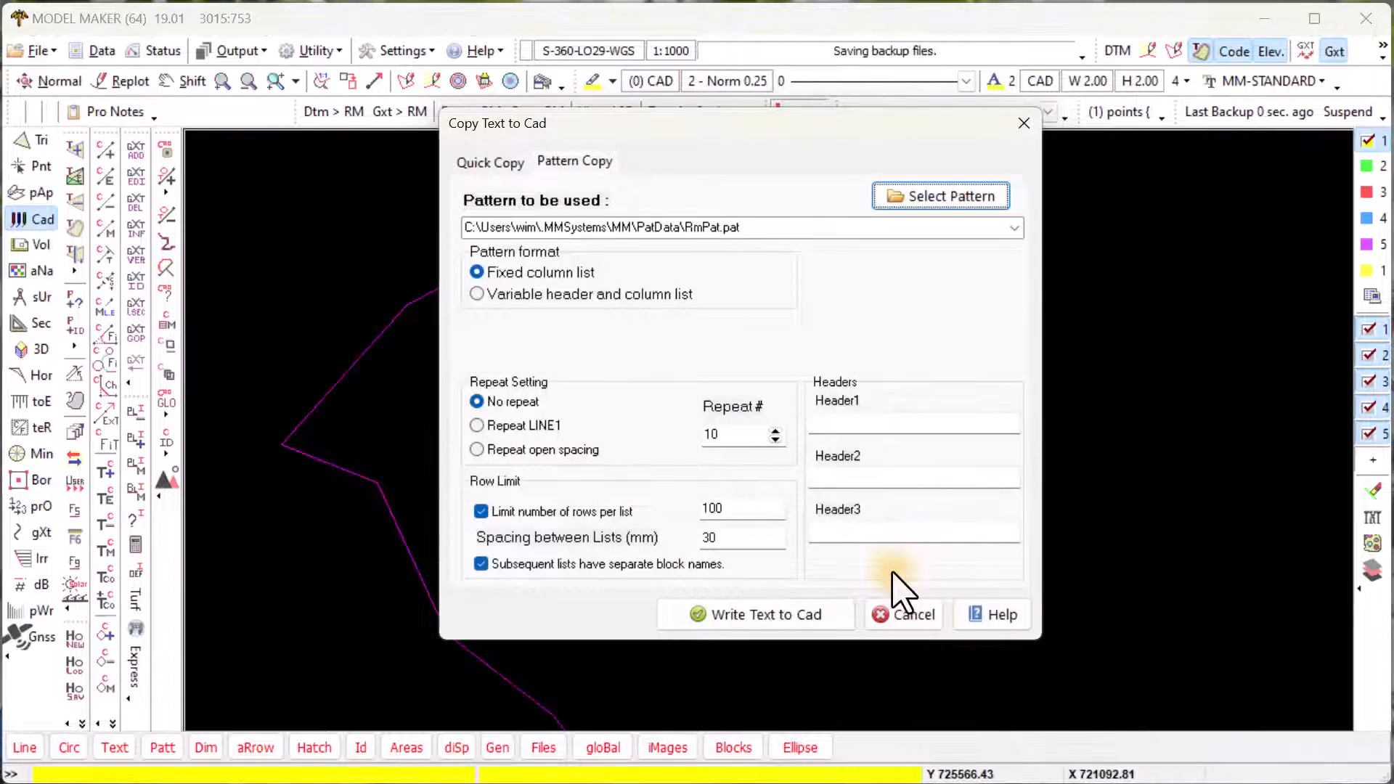
click(786, 615)
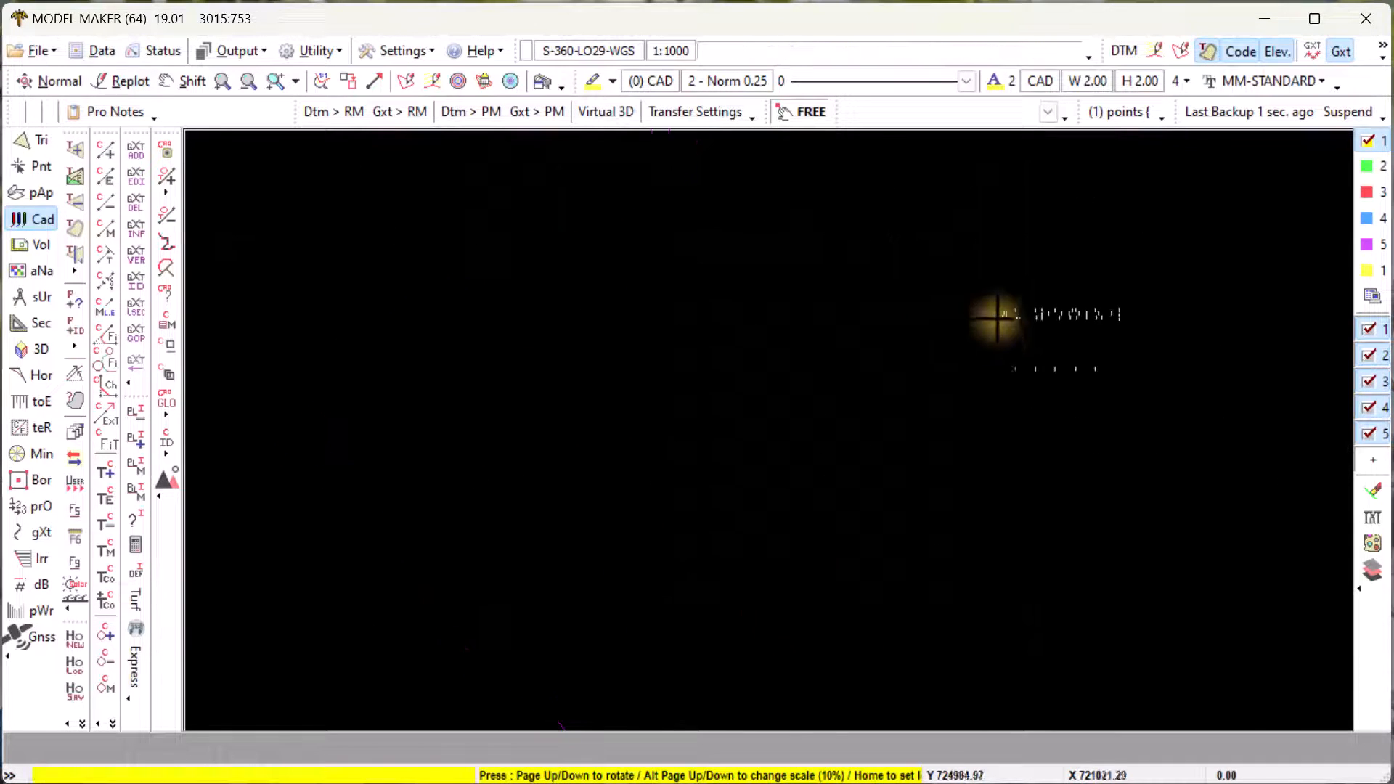
click(989, 250)
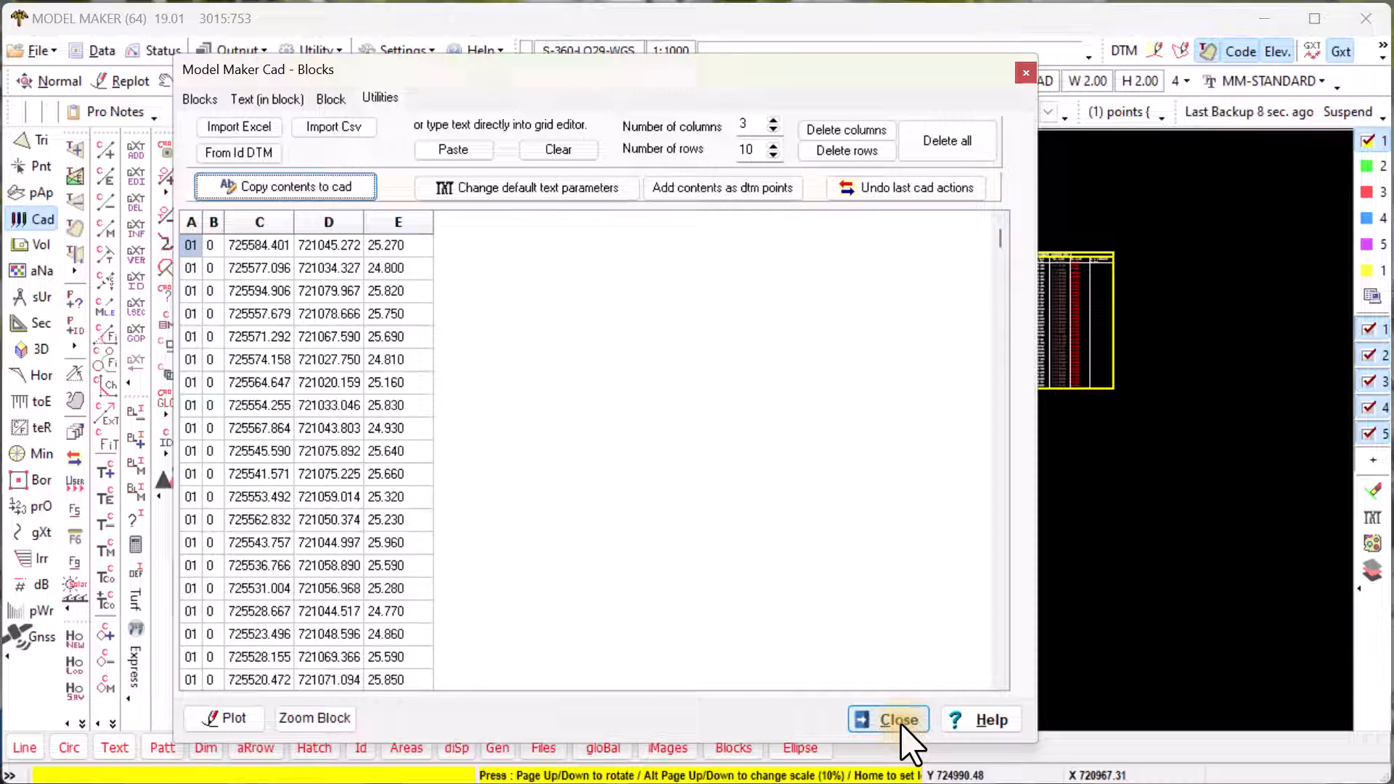
- Zoom to the table block, add cyan horizontal row lines, and close the Blocks dialog
click(315, 718)
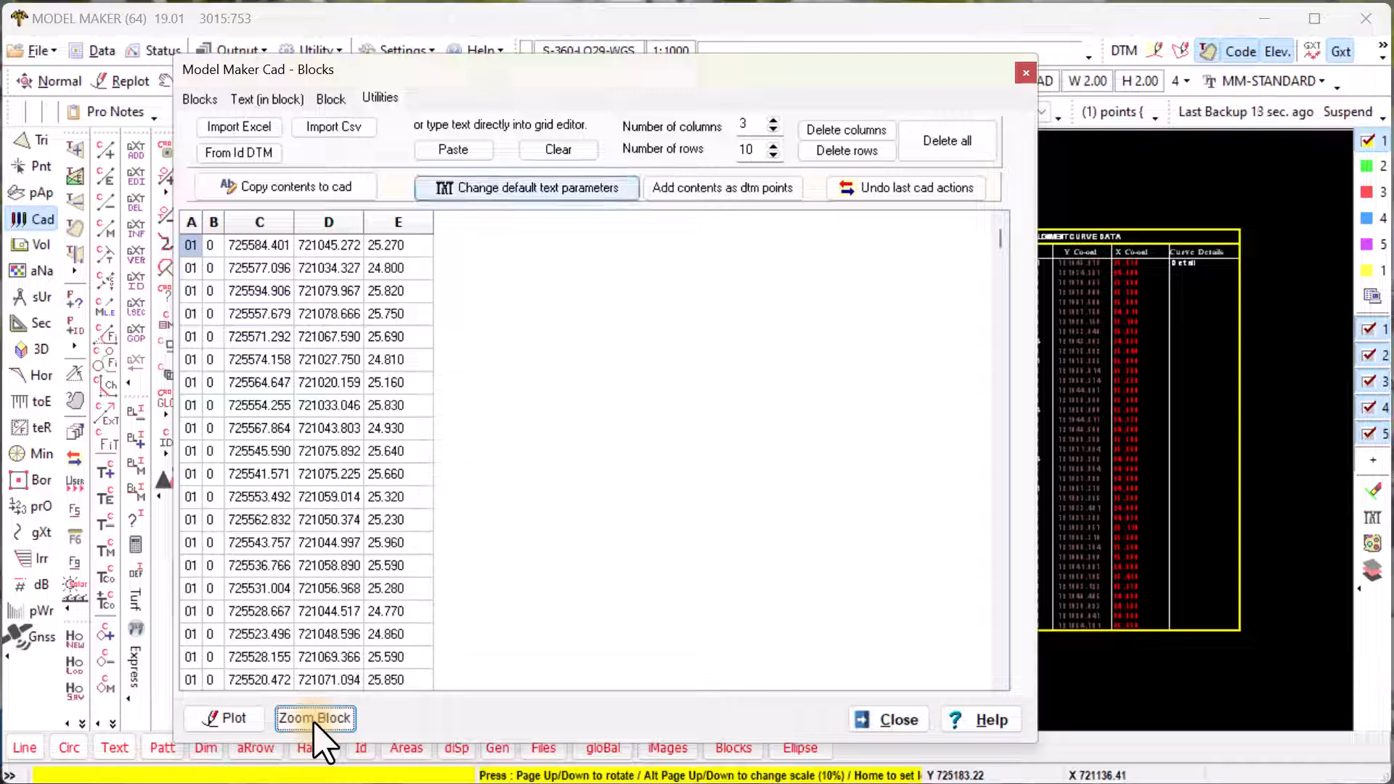
click(320, 96)
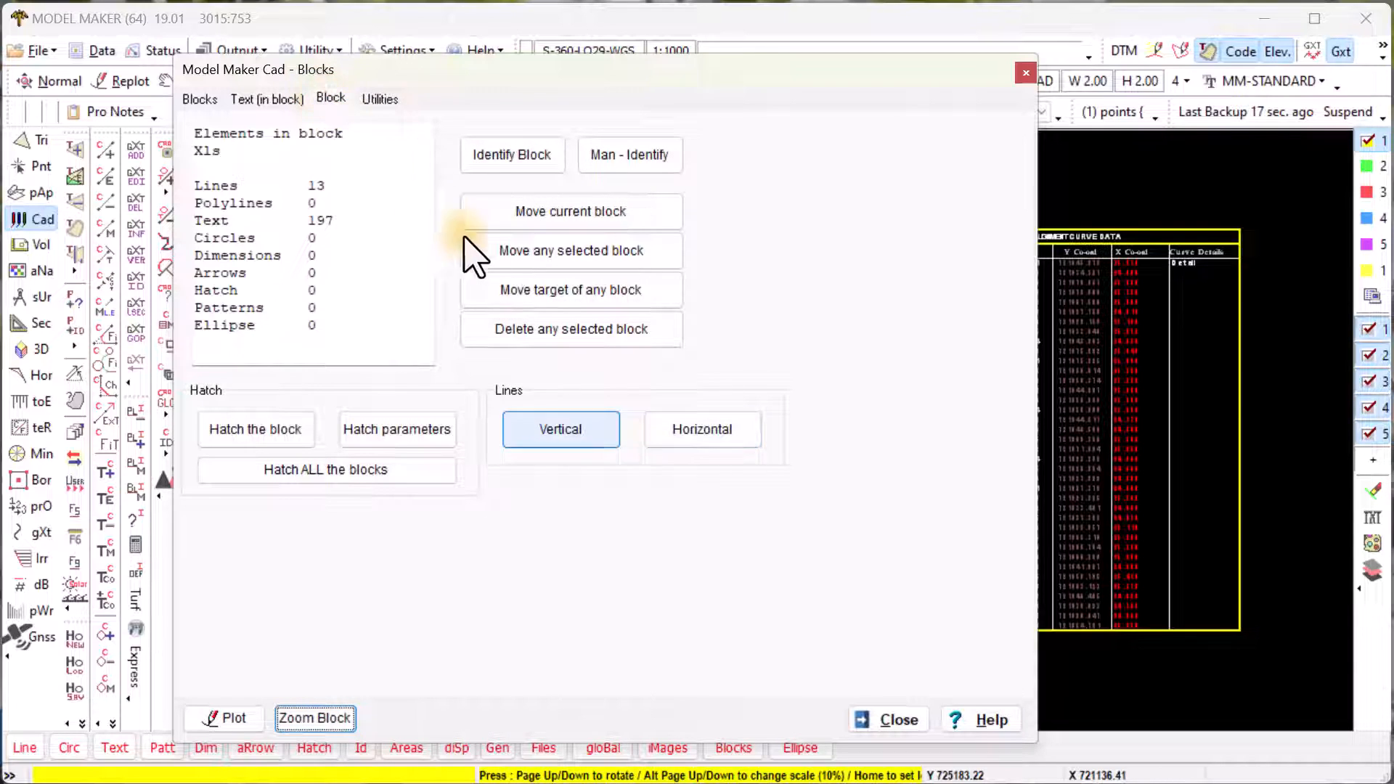
click(663, 434)
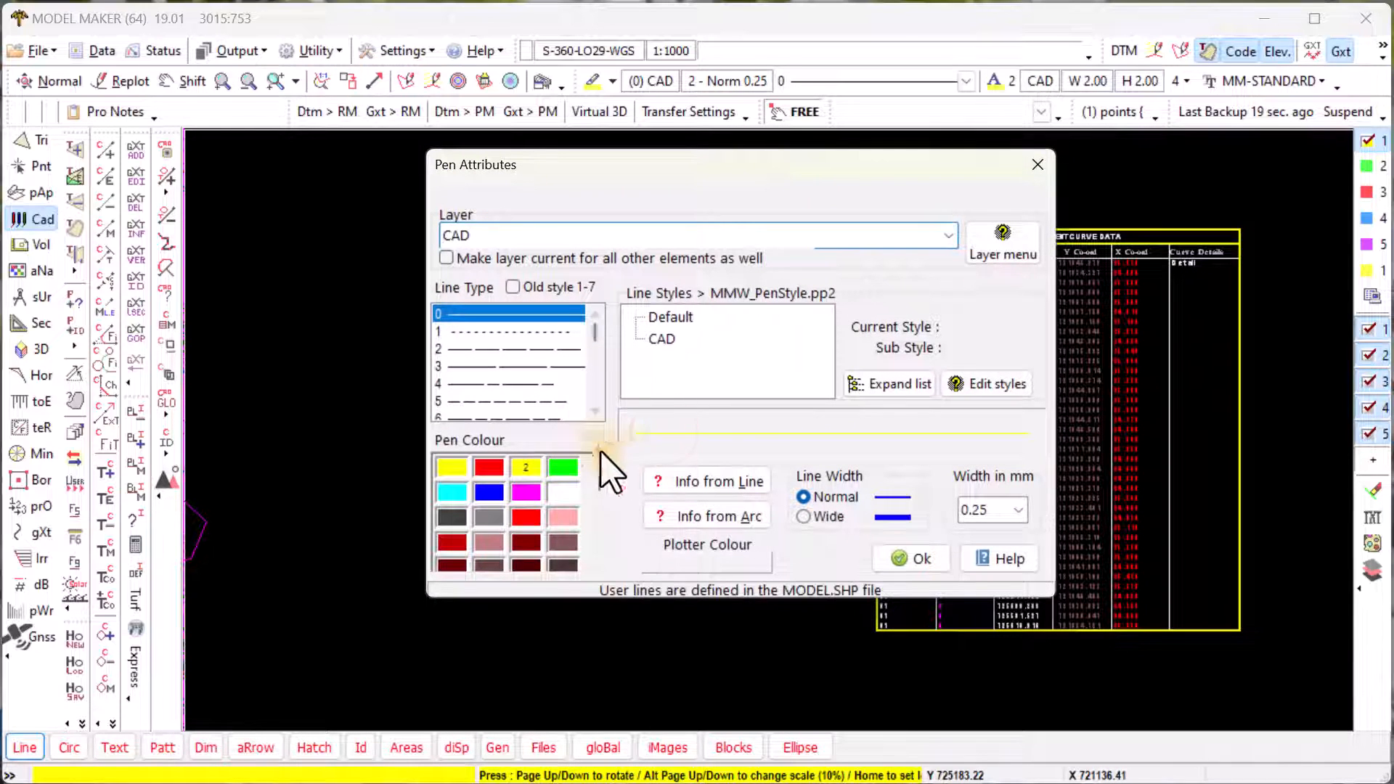
click(454, 492)
click(916, 559)
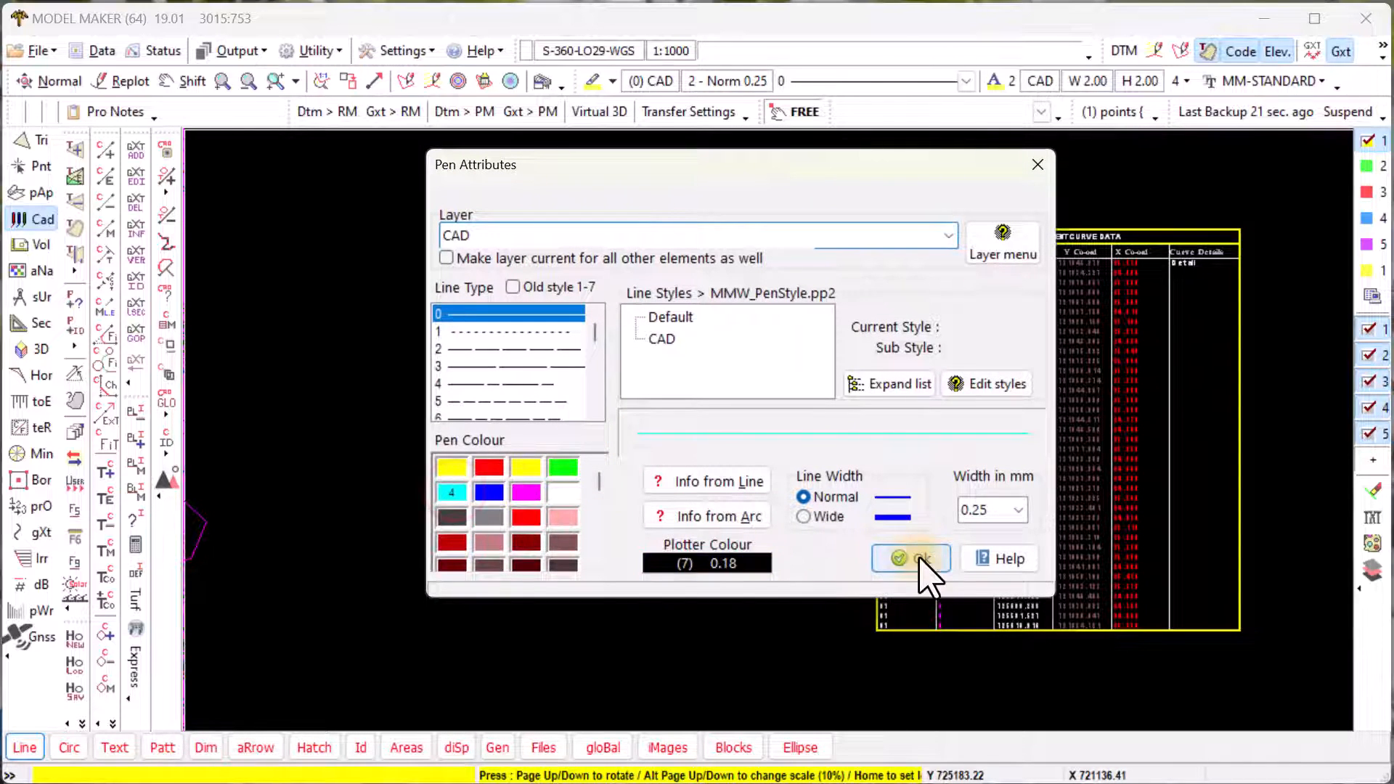
click(903, 719)
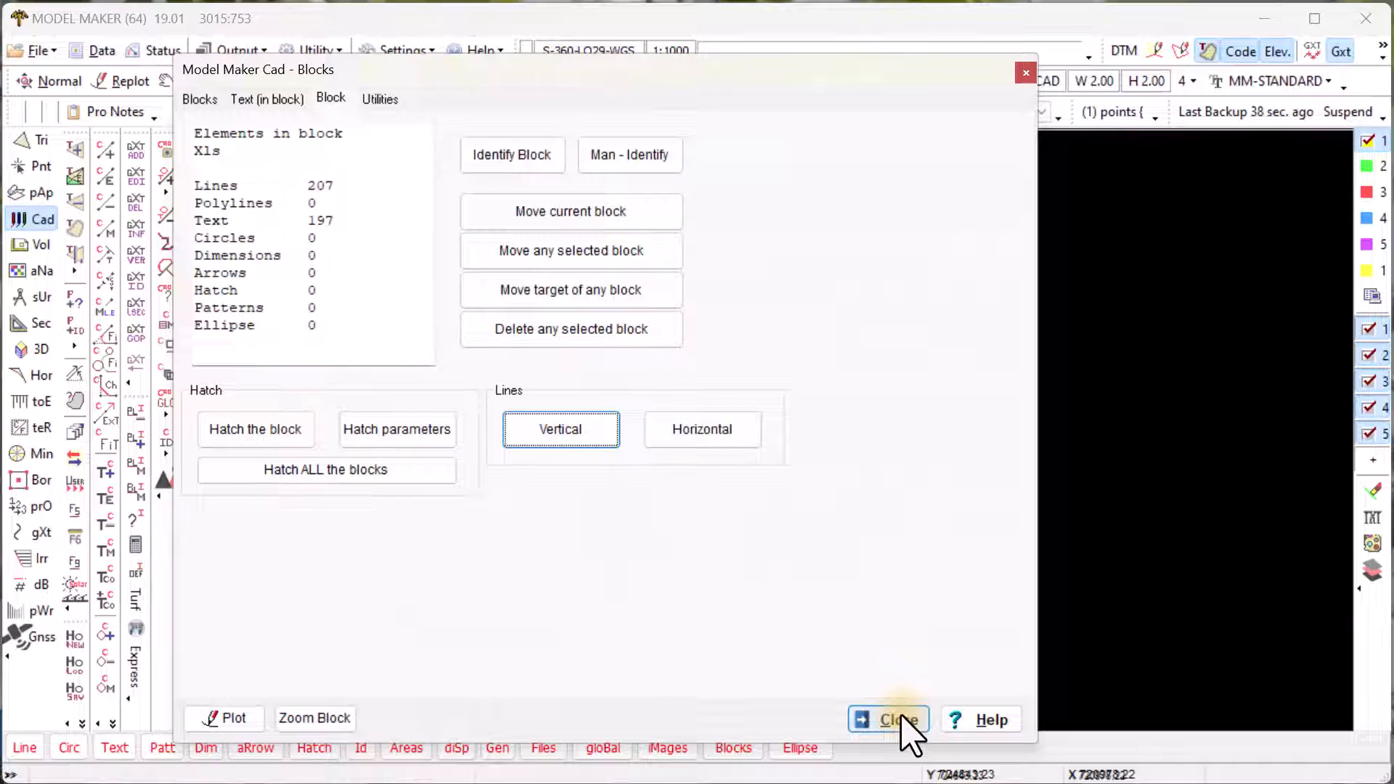
click(900, 720)
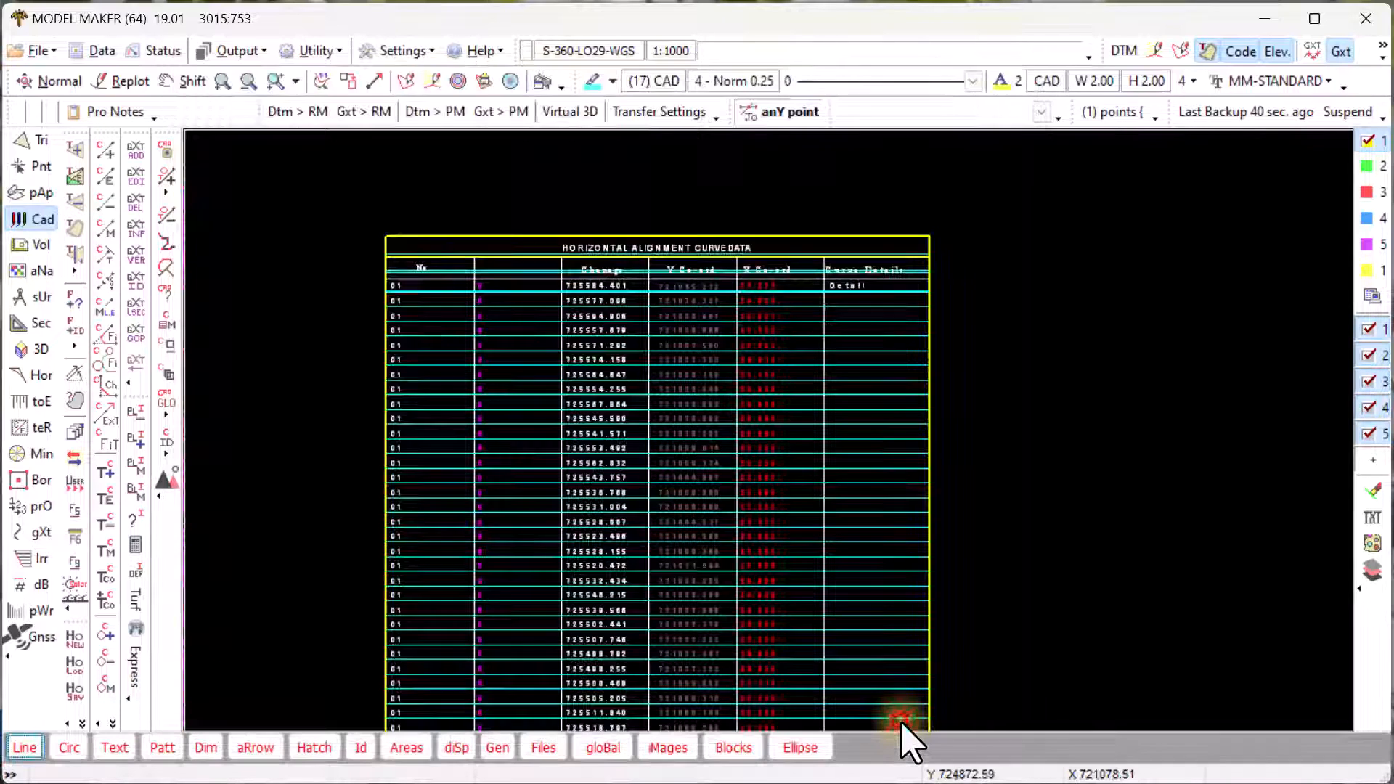